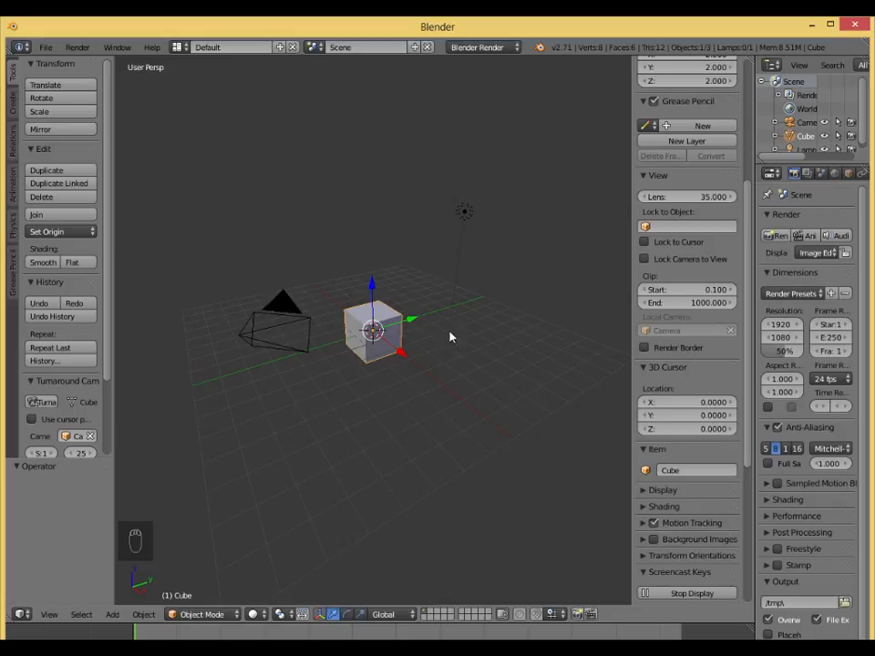
- Replace the default cube with a mesh plane of radius 1 at the origin
middle_drag(449, 337, 437, 341)
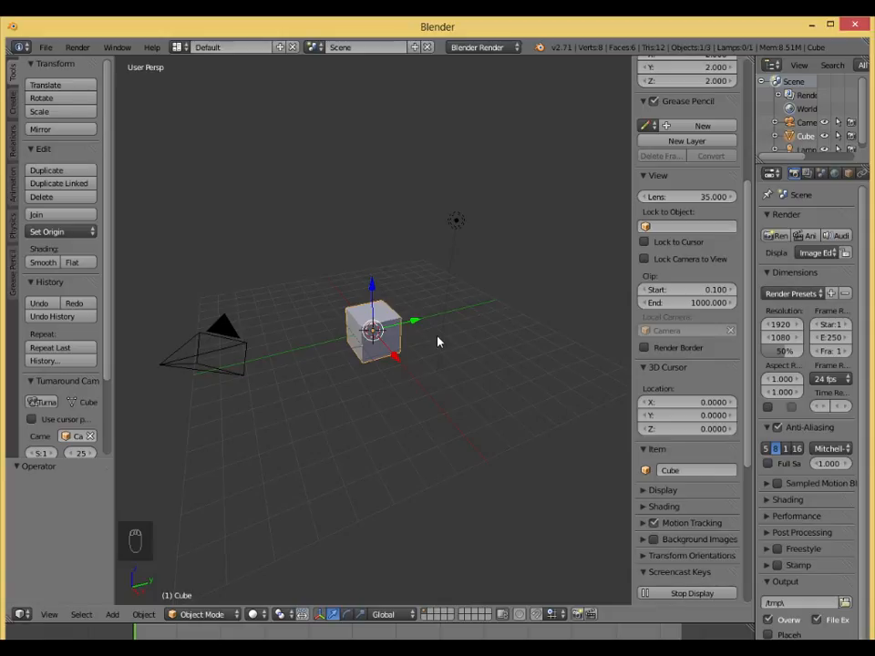
key(x)
click(369, 344)
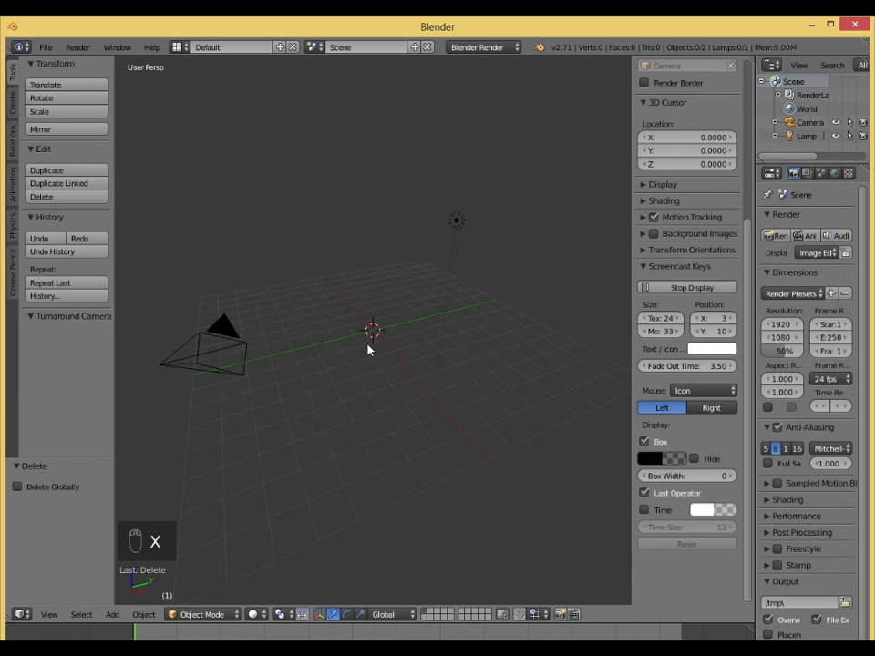
key(shift+a)
mouse_move(358, 346)
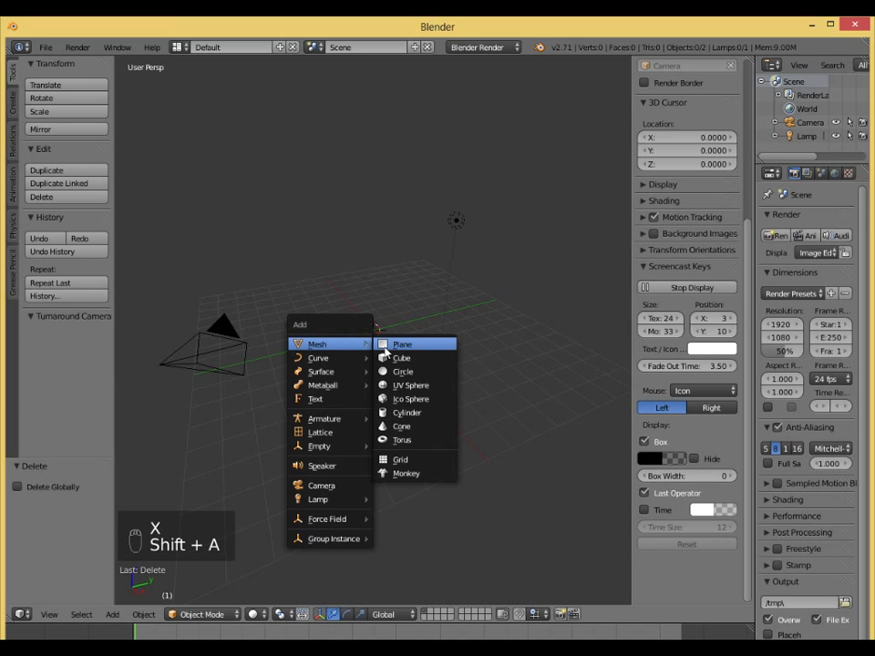
click(390, 345)
middle_drag(392, 352, 371, 377)
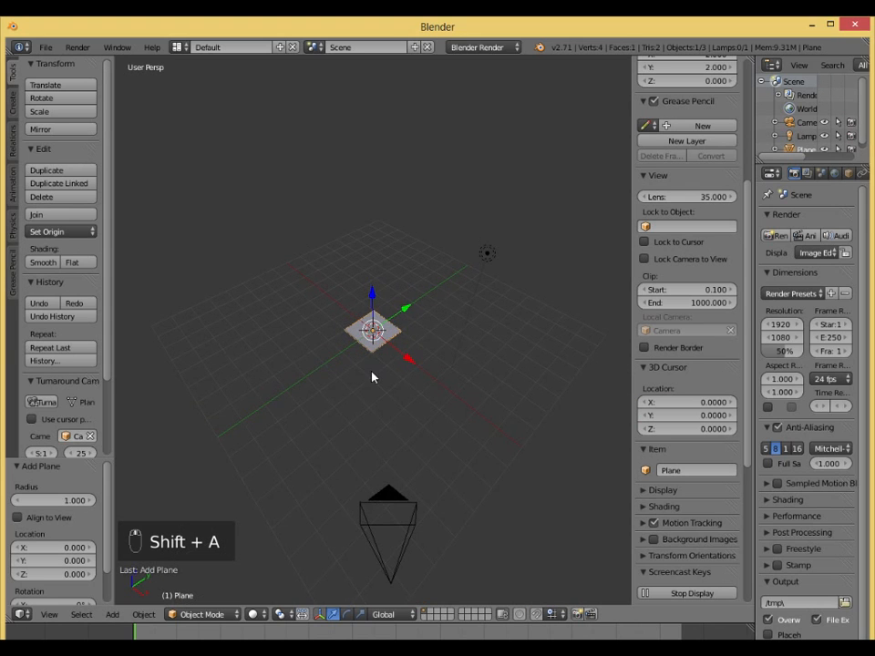
- In the orthographic top view, stretch the plane along the X axis by a factor of about 1.9
key(KP_5)
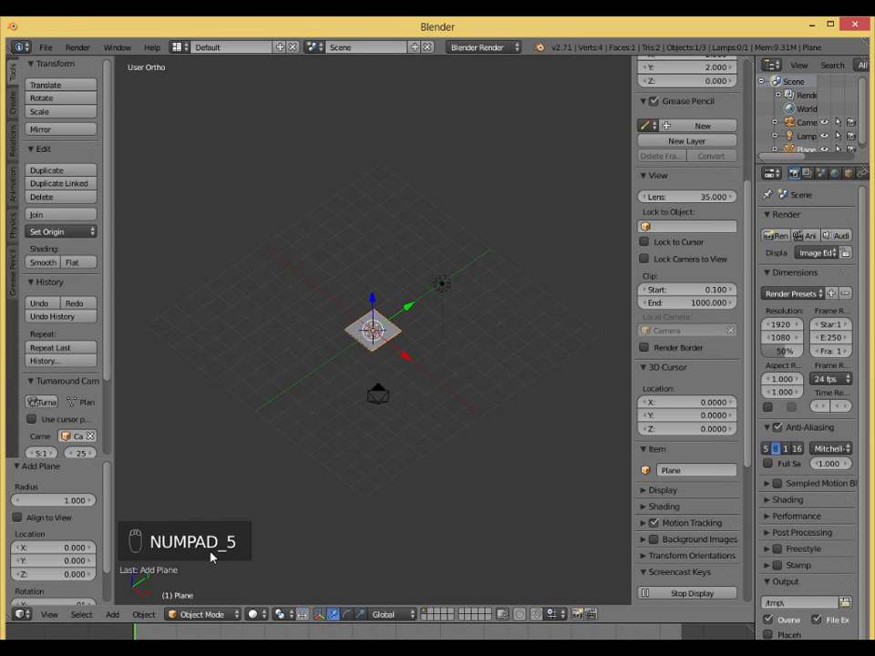
key(KP_7)
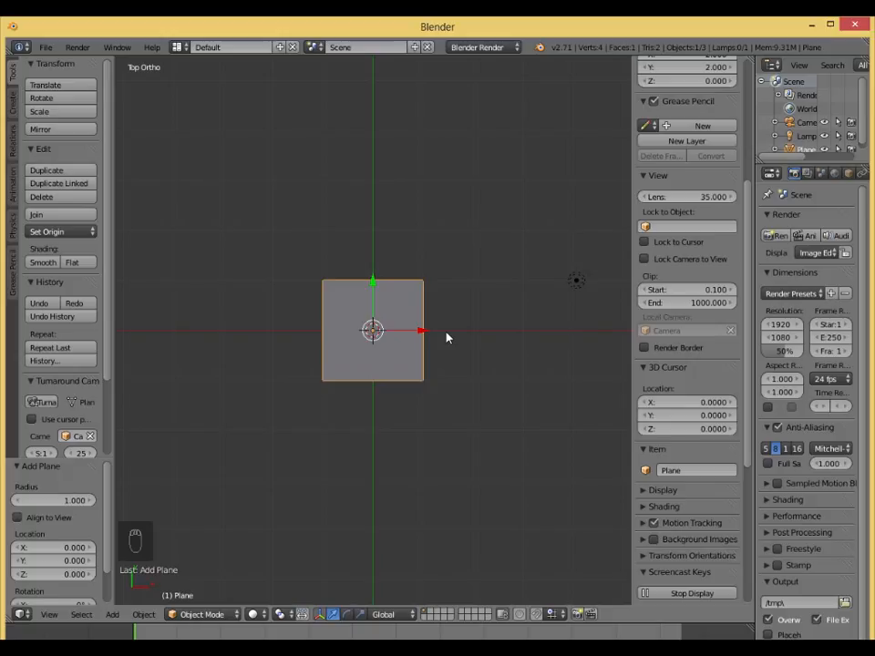
key(s)
key(x)
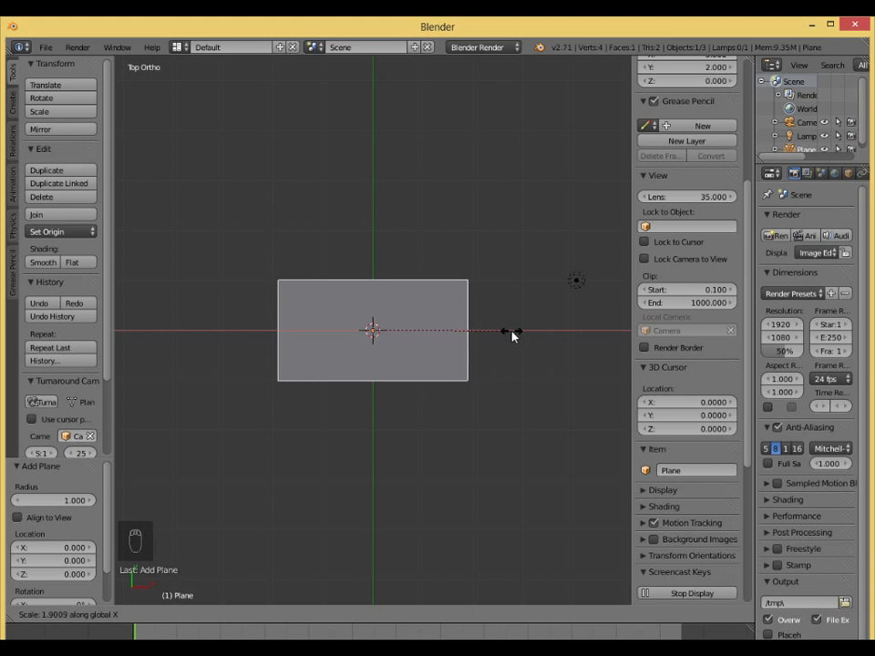
click(511, 336)
scroll(474, 357, down, 3)
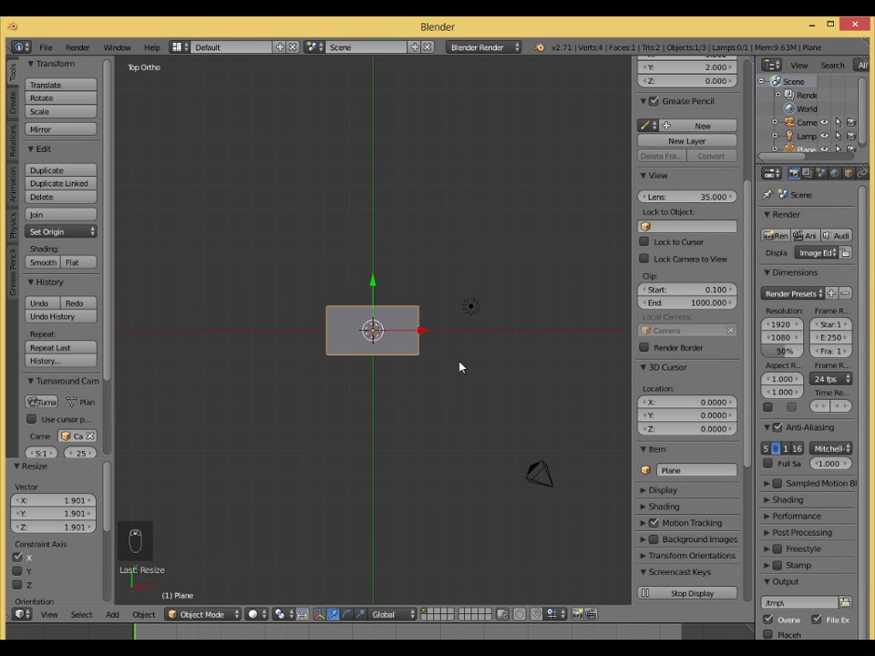
- Subdivide the plane's mesh with 10 cuts in Edit Mode and return to Object Mode
middle_drag(461, 365, 409, 362)
scroll(395, 334, up, 2)
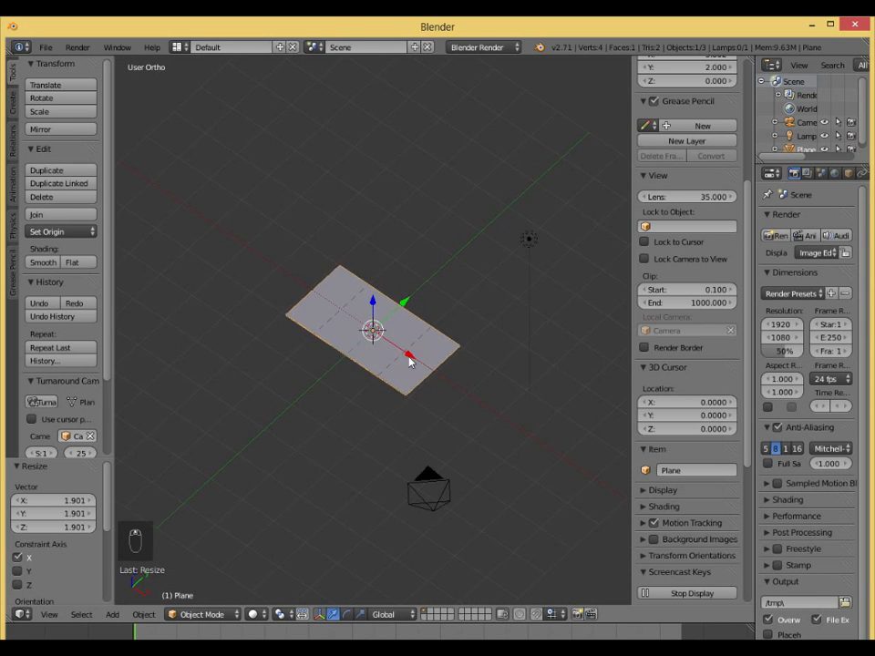
key(Tab)
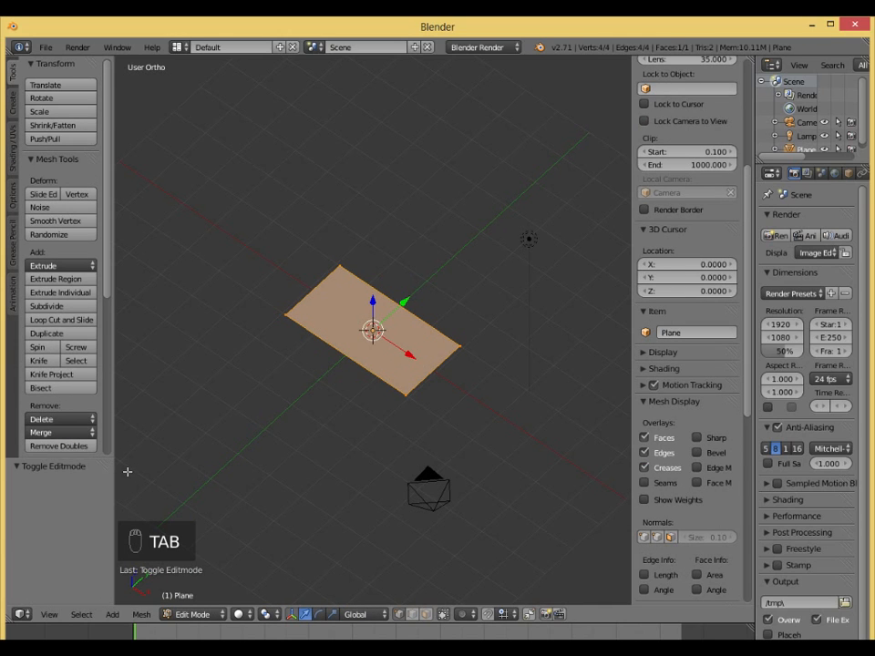
key(w)
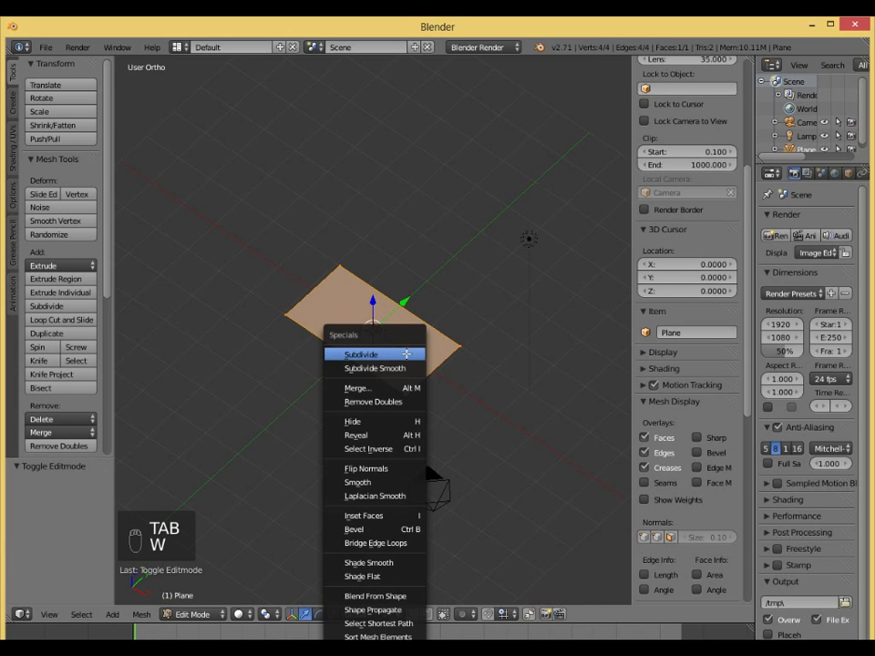
click(406, 354)
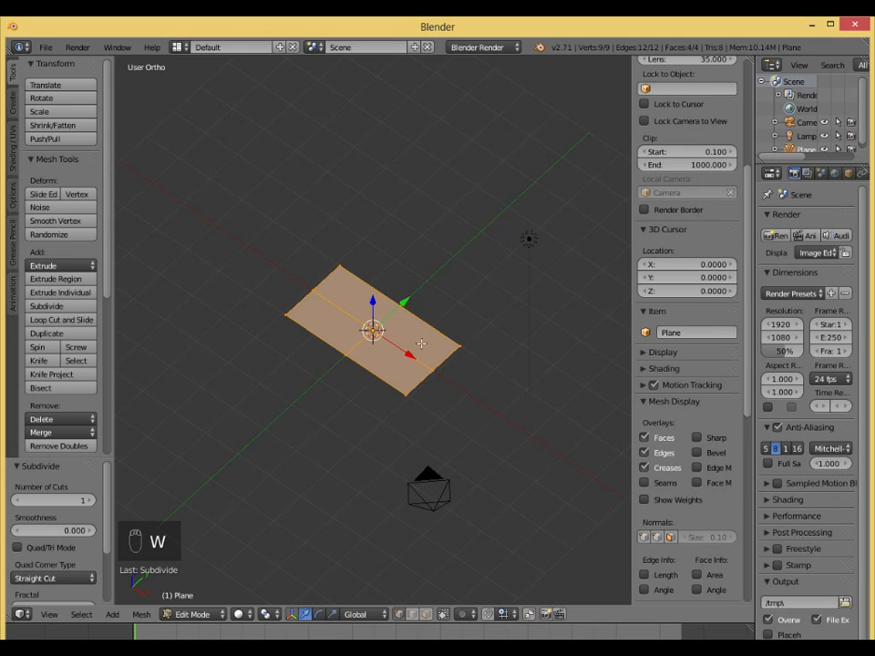
mouse_move(76, 504)
mouse_down()
mouse_move(91, 504)
mouse_move(58, 507)
mouse_up()
middle_drag(275, 272, 520, 408)
key(Tab)
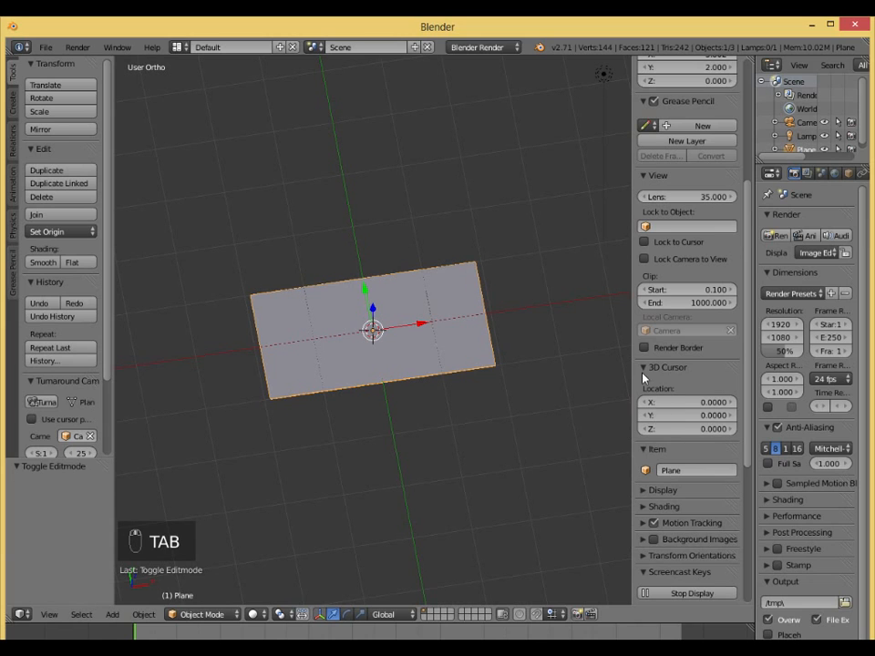
- Stand the plane upright by rotating it 90 degrees about the global X axis
middle_drag(583, 355, 422, 343)
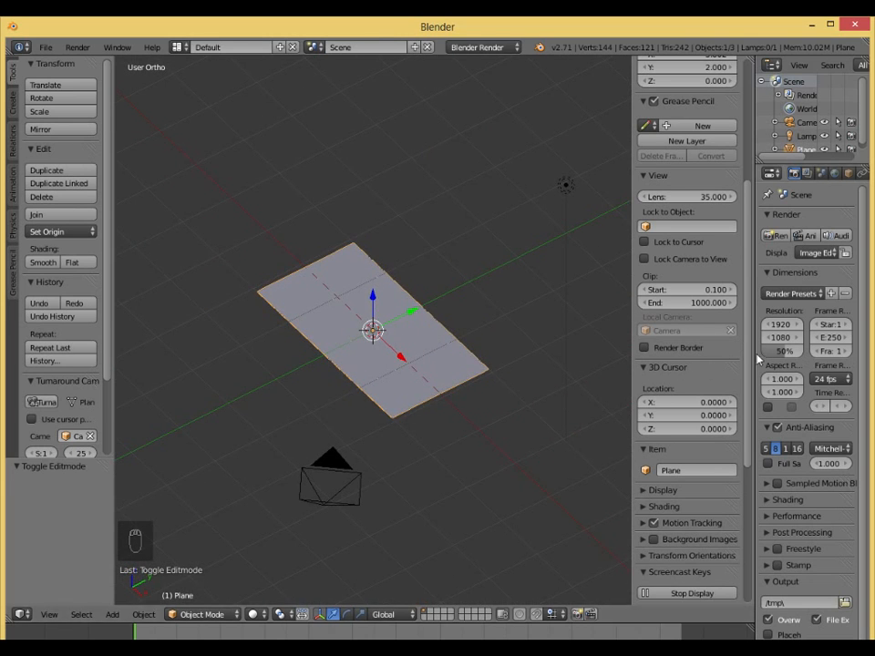
key(r)
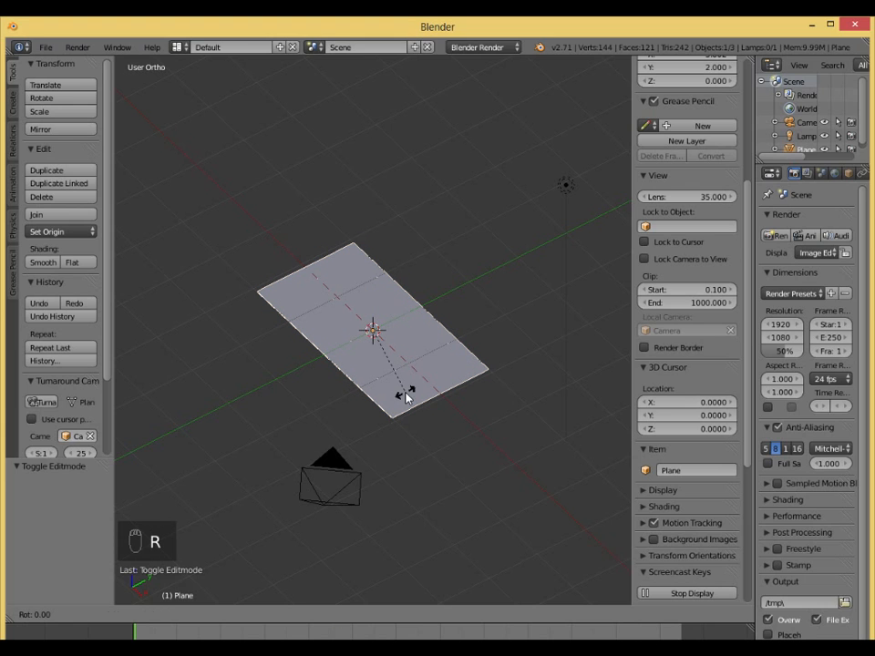
text(y)
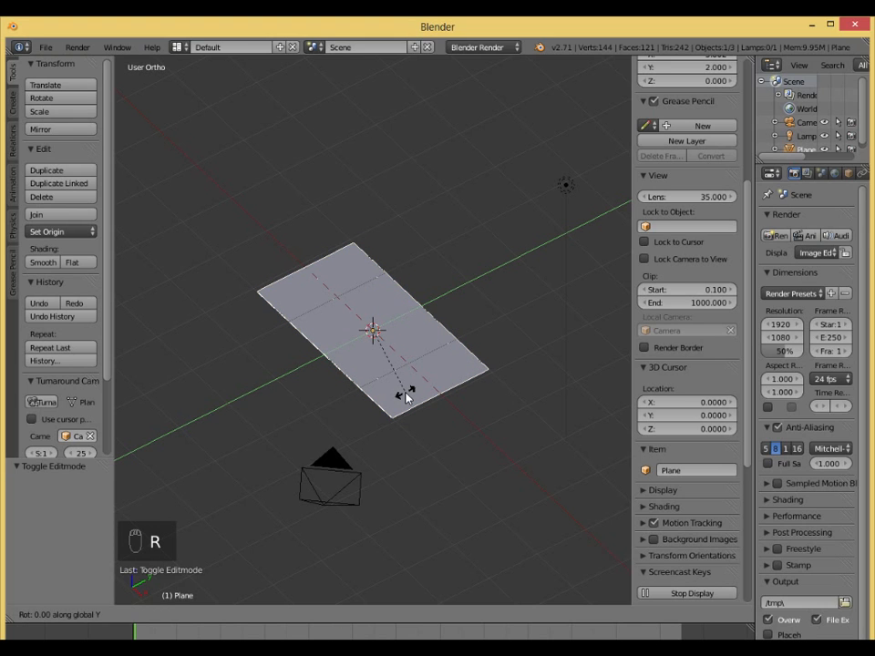
text(90)
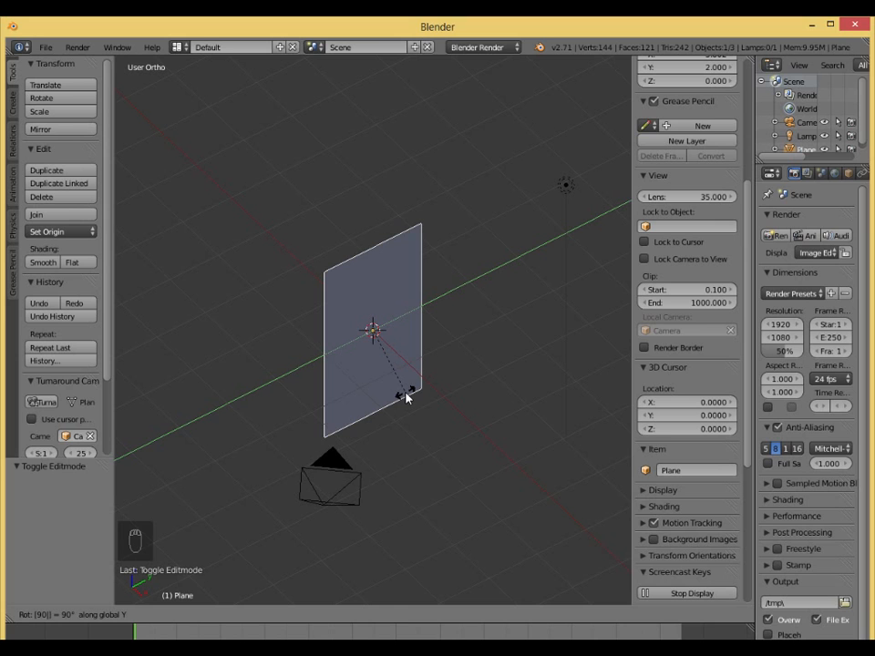
text(x)
key(Return)
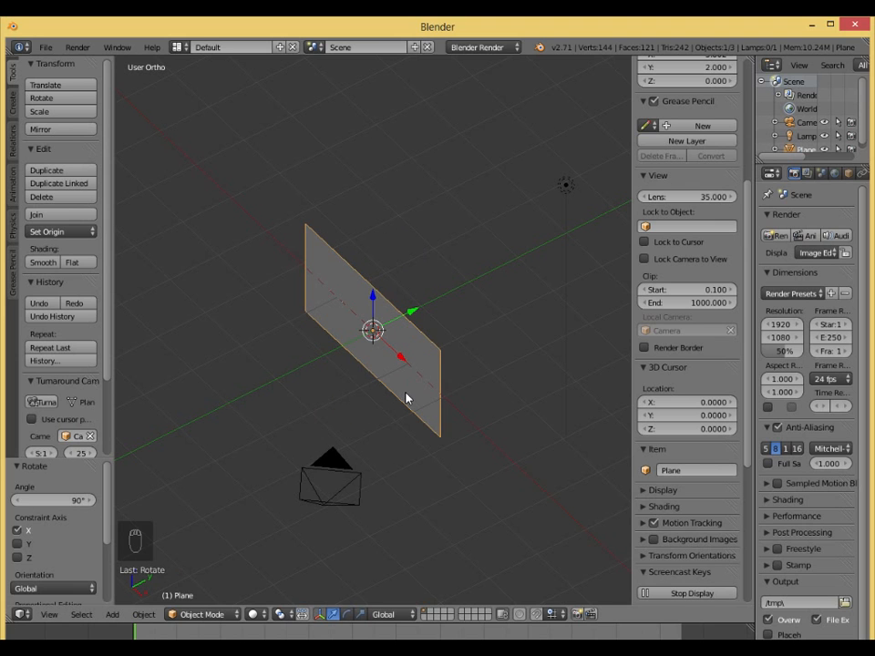
- Lock the camera to the view and reposition it so it looks almost straight at the plane
middle_drag(381, 381, 355, 361)
key(KP_0)
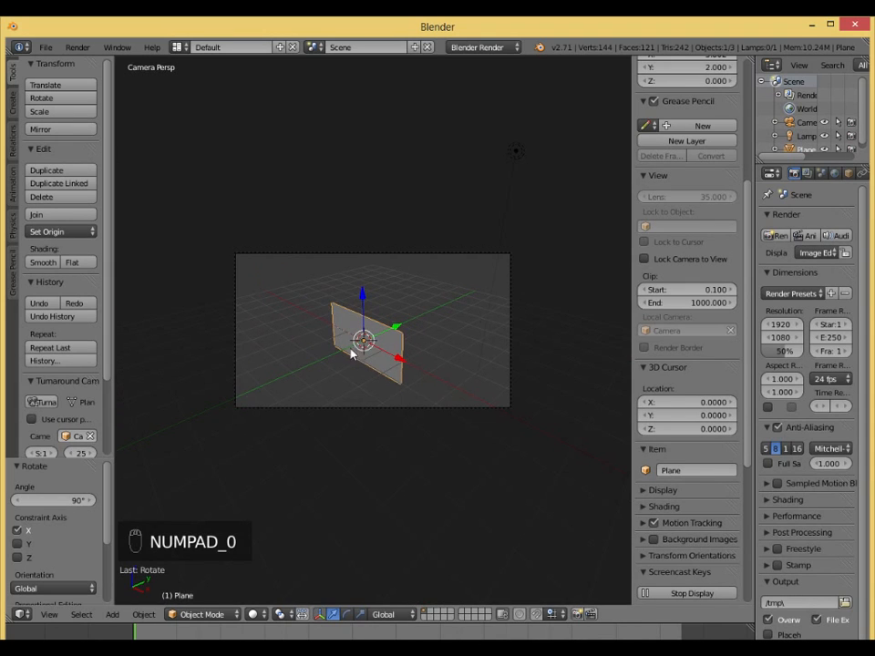
click(644, 259)
middle_drag(394, 357, 529, 307)
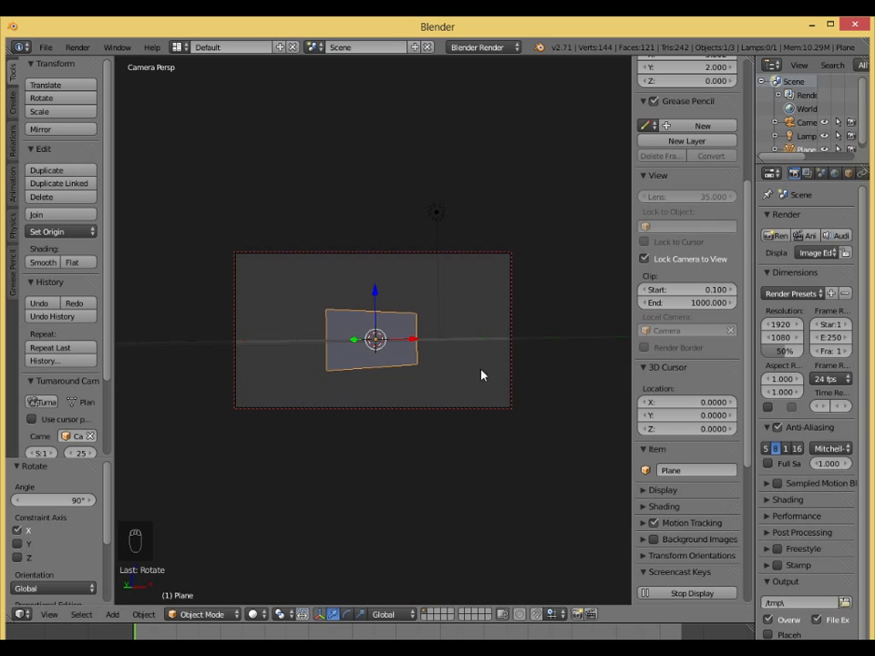
key(KP_0)
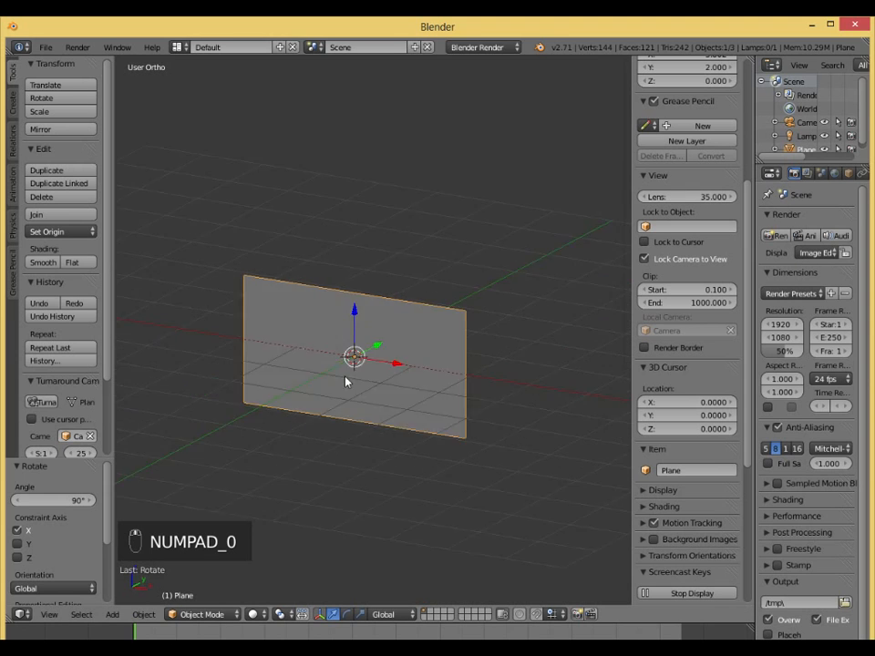
key(Tab)
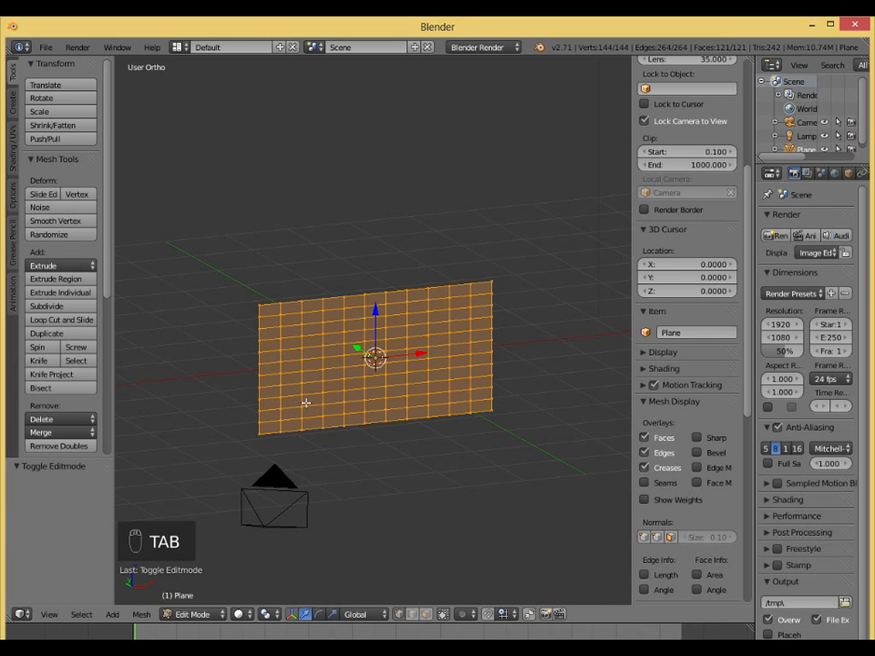
middle_drag(314, 395, 271, 397)
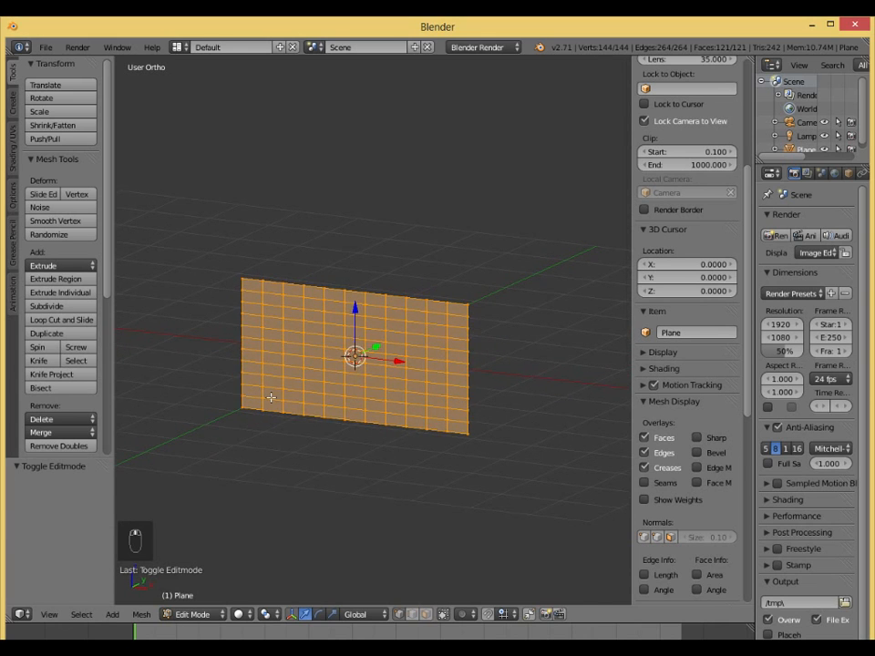
key(Tab)
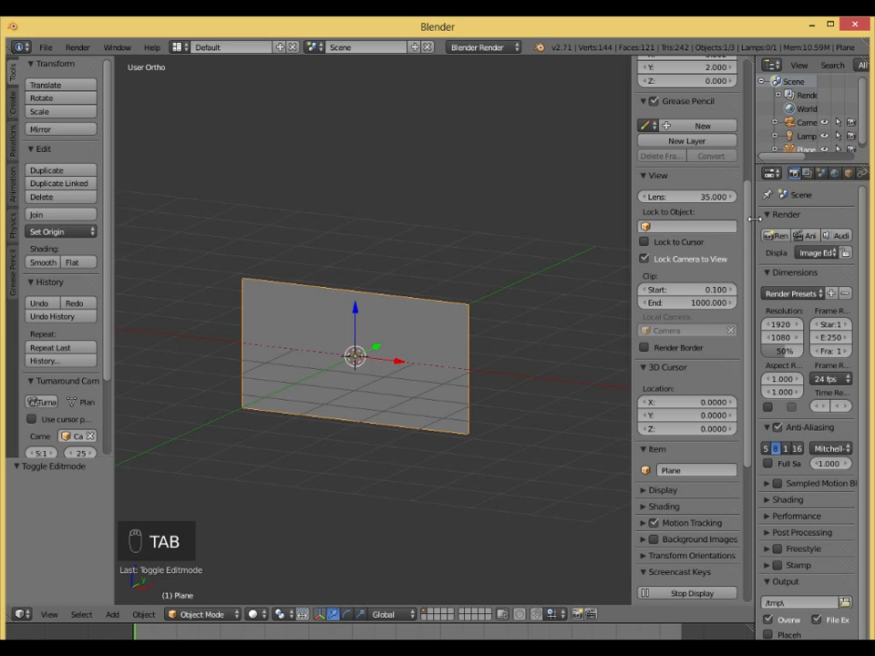
- Widen the properties area and add a Subdivision Surface modifier to the plane
drag(757, 219, 652, 214)
click(772, 173)
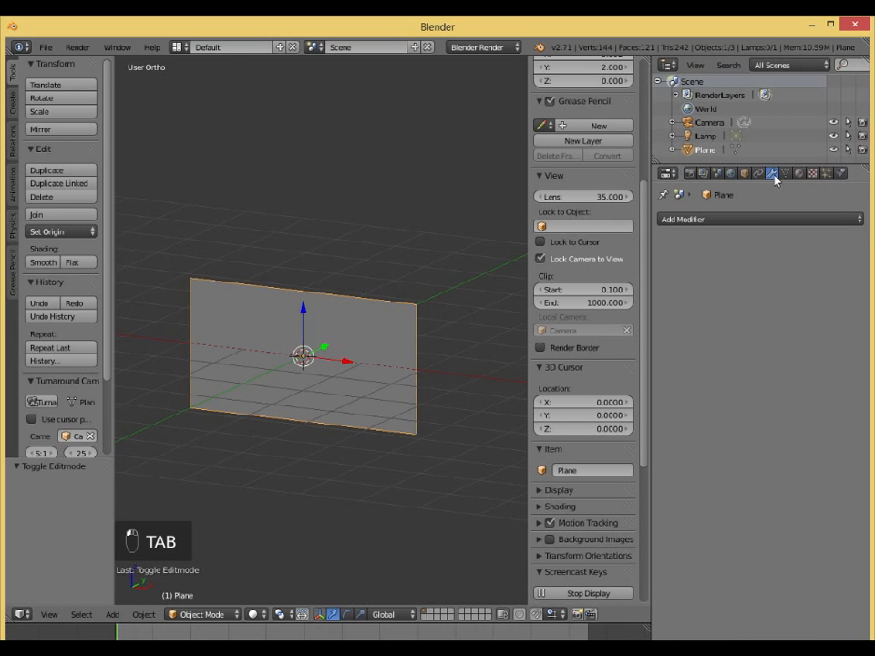
click(749, 220)
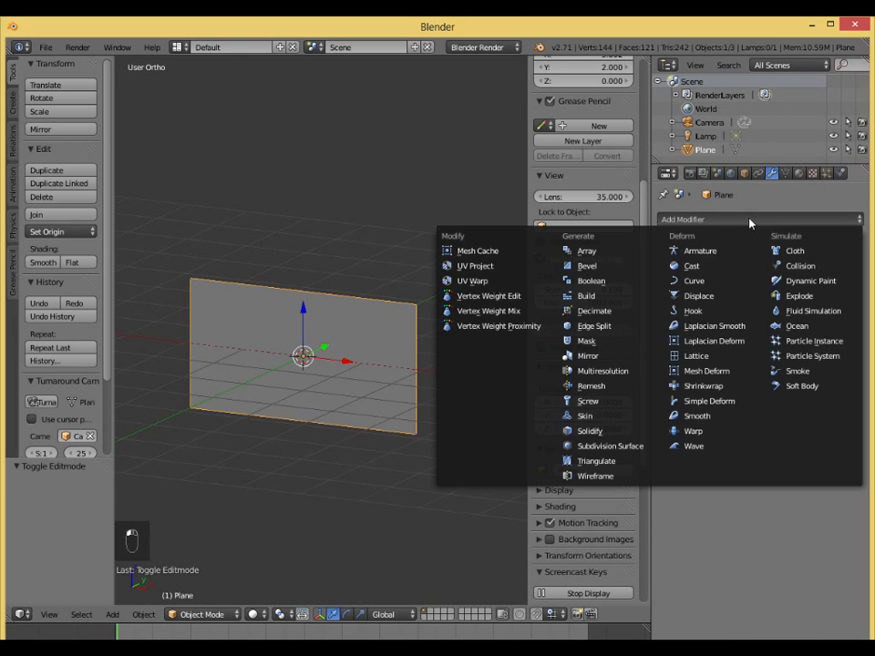
click(607, 448)
- Add a vertical loop cut to the plane's mesh and slide it close to the left edge to sharpen the corners
middle_drag(350, 426, 380, 424)
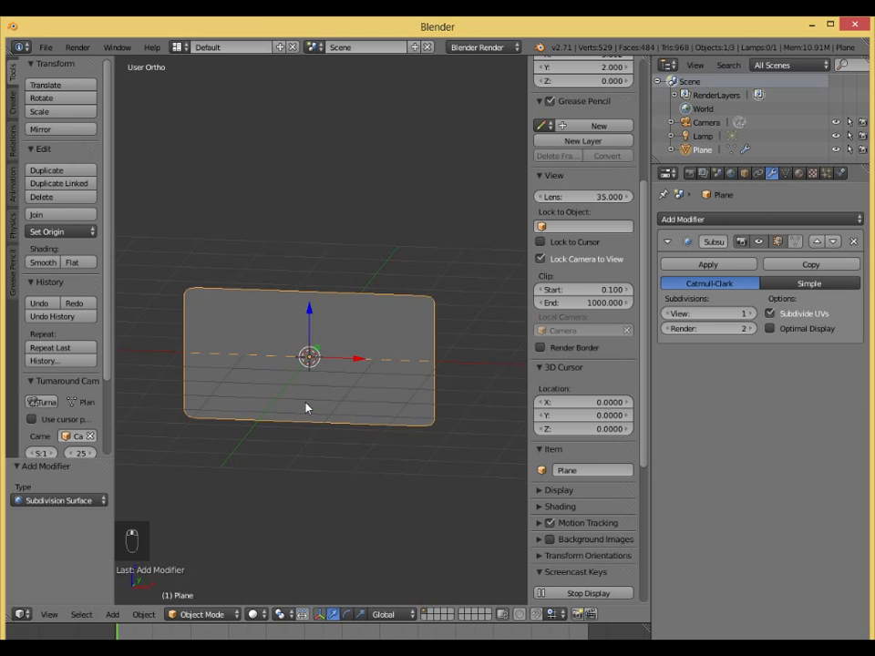
scroll(305, 403, up, 4)
shift+middle_drag(289, 361, 469, 369)
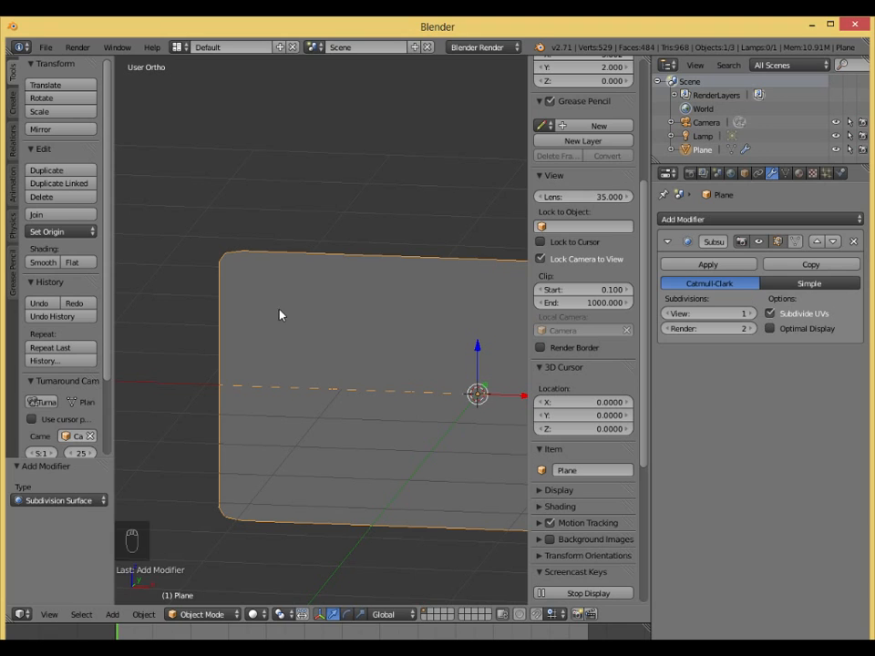
key(Tab)
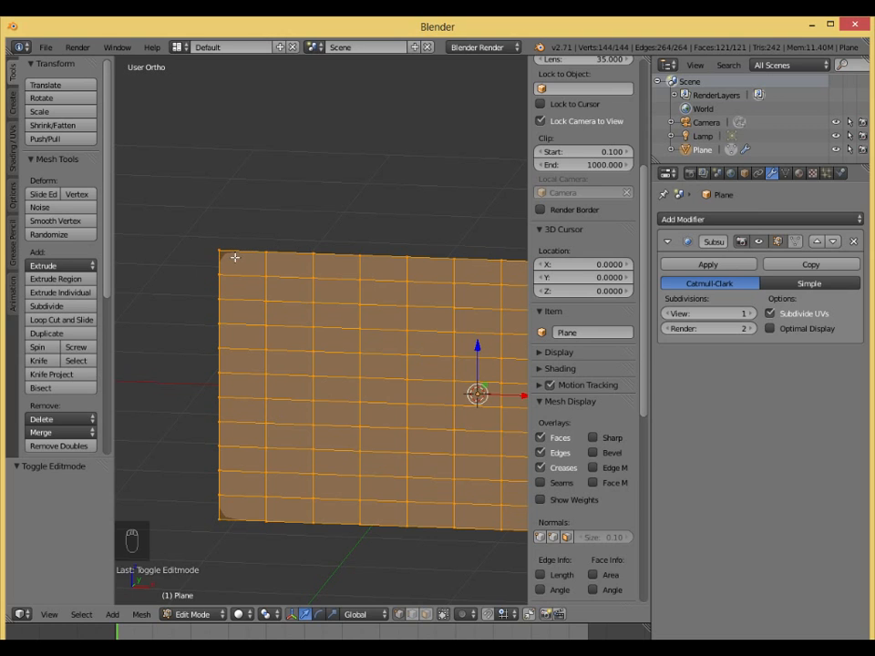
key(ctrl+r)
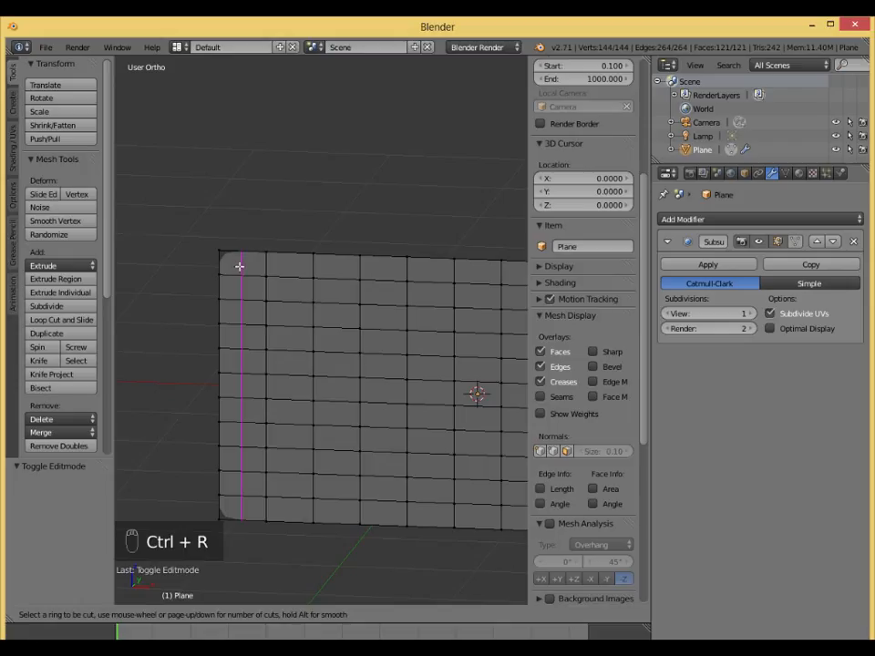
click(239, 266)
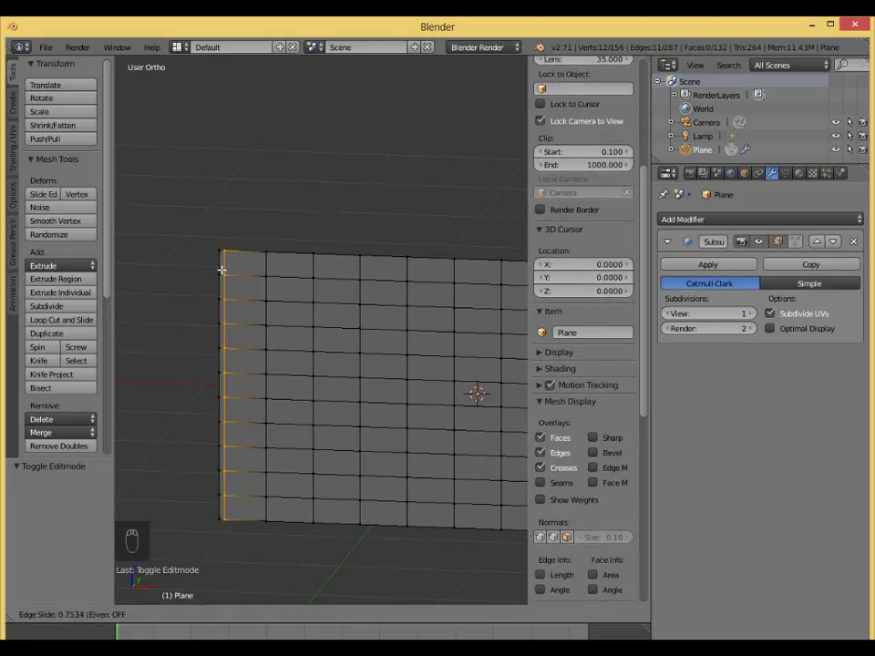
click(219, 271)
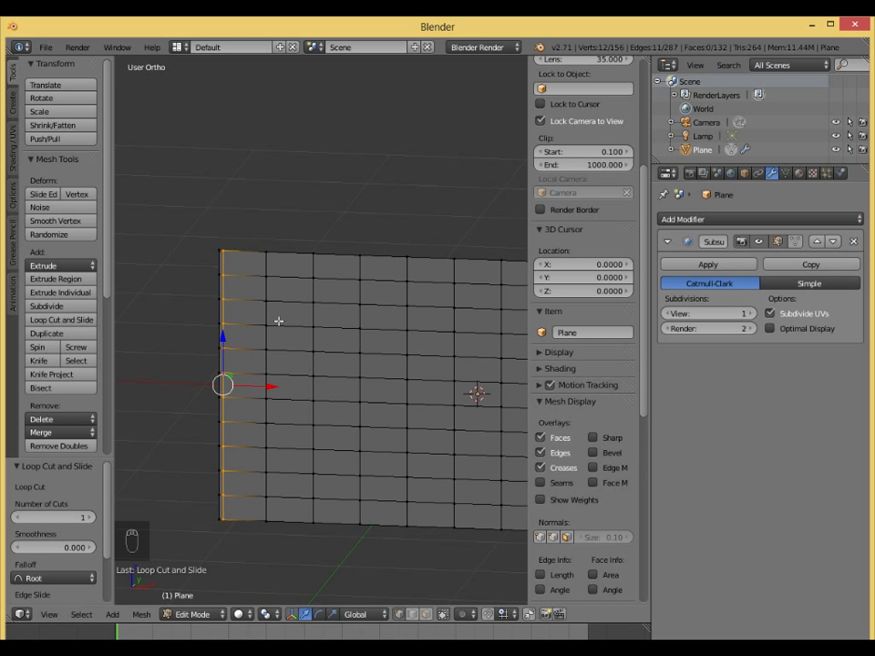
- Add a vertical loop cut in the plane's last column and slide it close to the right edge
shift+middle_drag(414, 341, 102, 331)
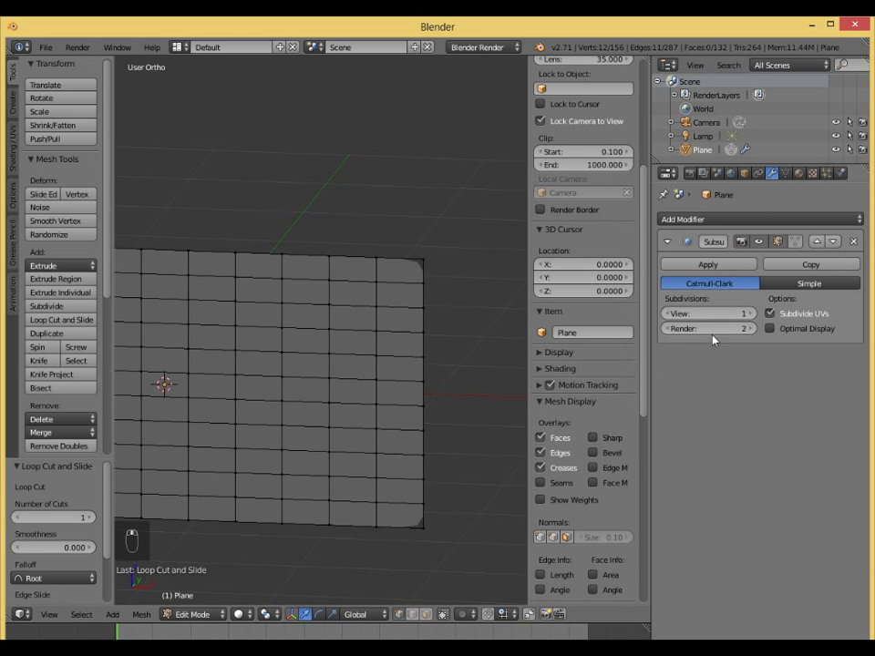
key(ctrl+r)
click(406, 304)
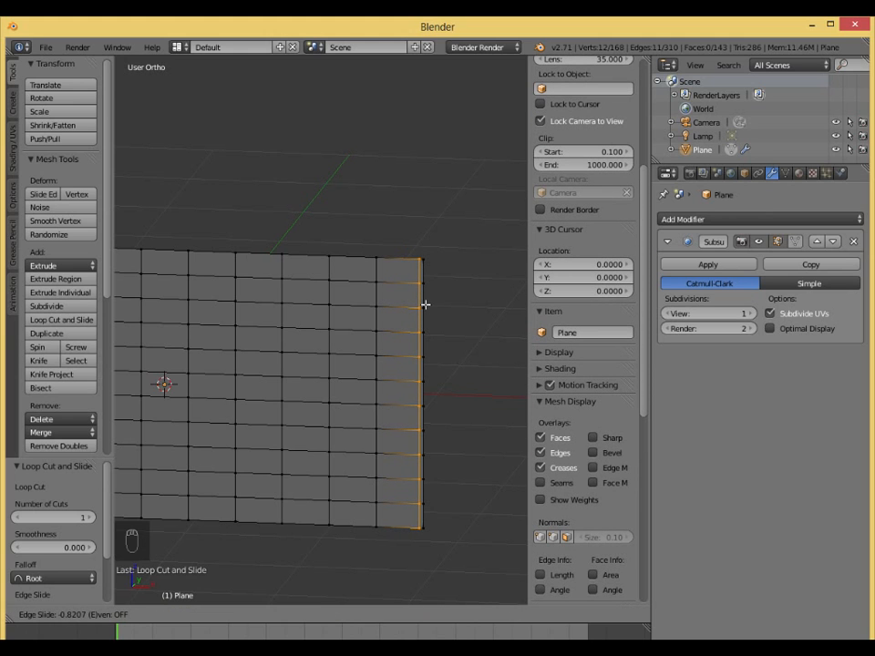
click(424, 305)
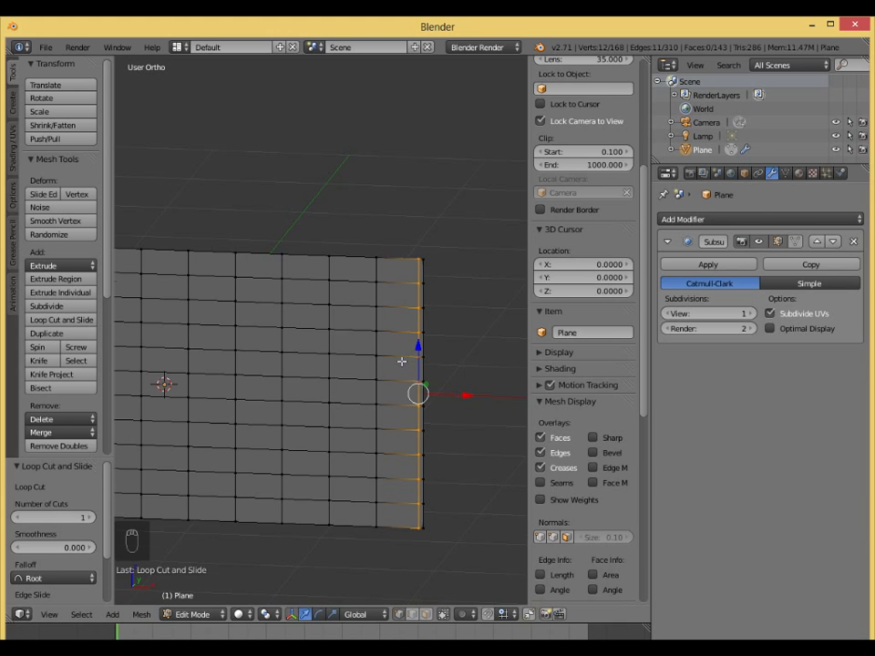
- Try subdividing the plane's whole mesh once more, and undo that subdivision
scroll(402, 360, down, 4)
key(Tab)
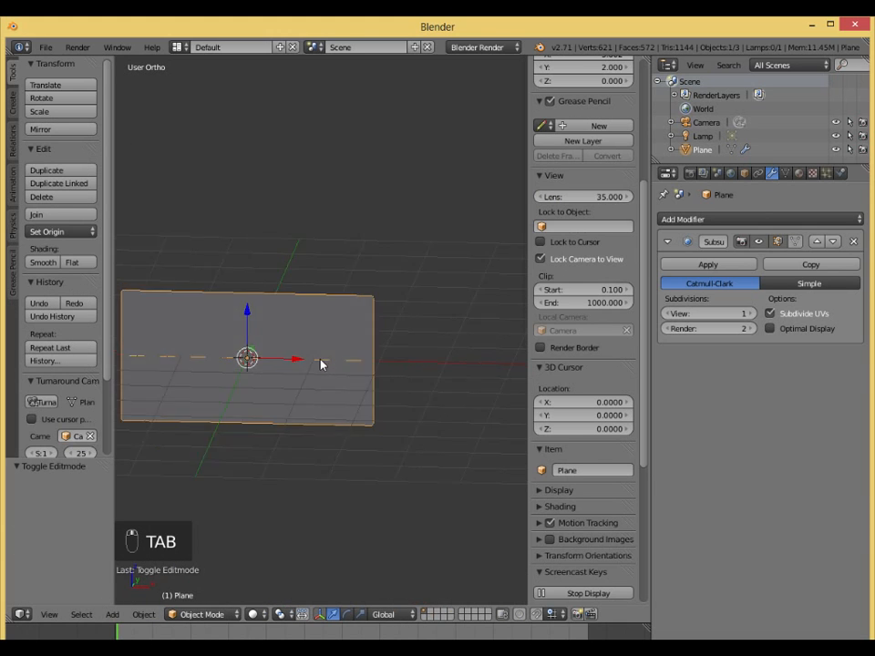
key(Tab)
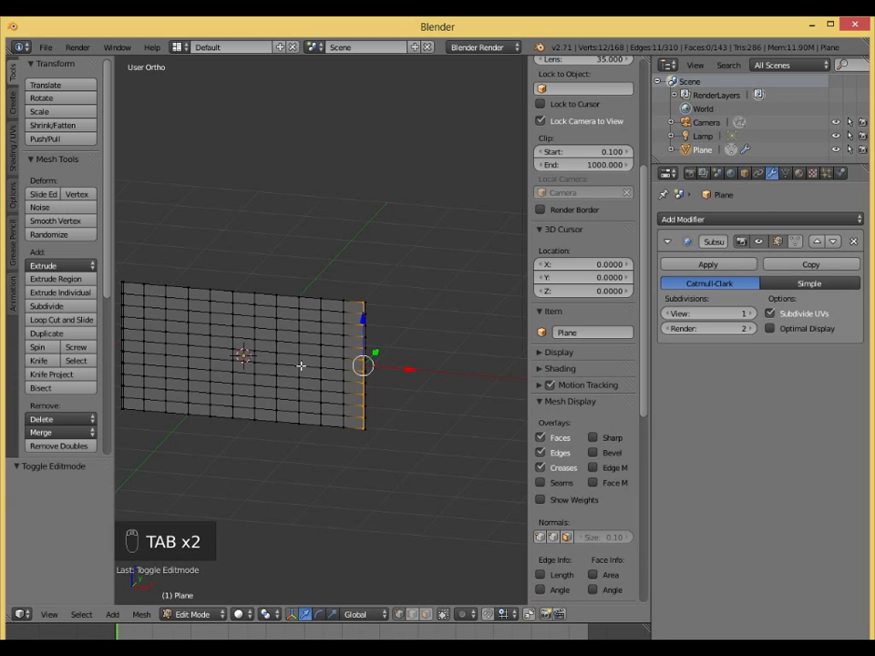
key(a)
key(a)
key(a)
key(a)
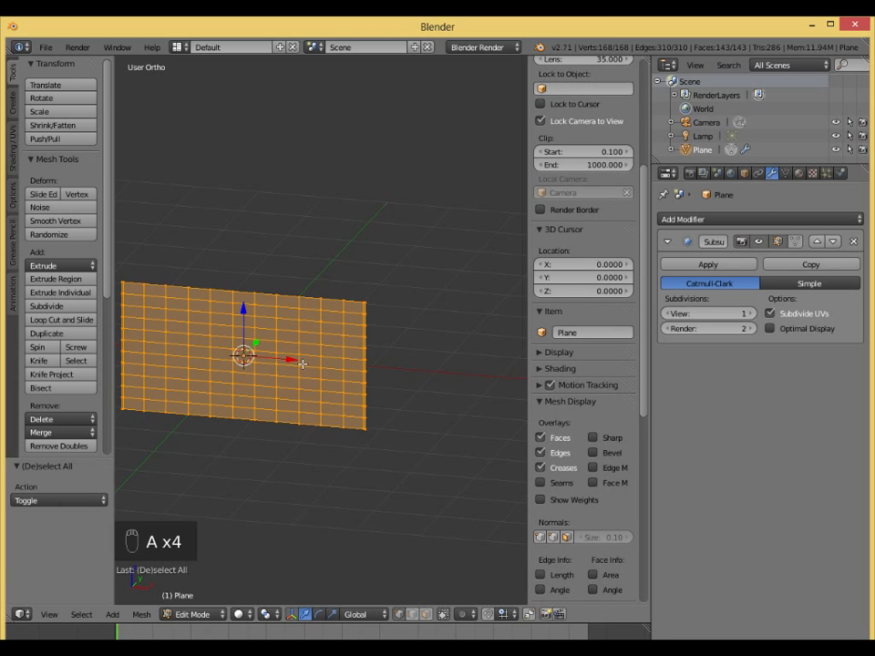
key(w)
click(305, 361)
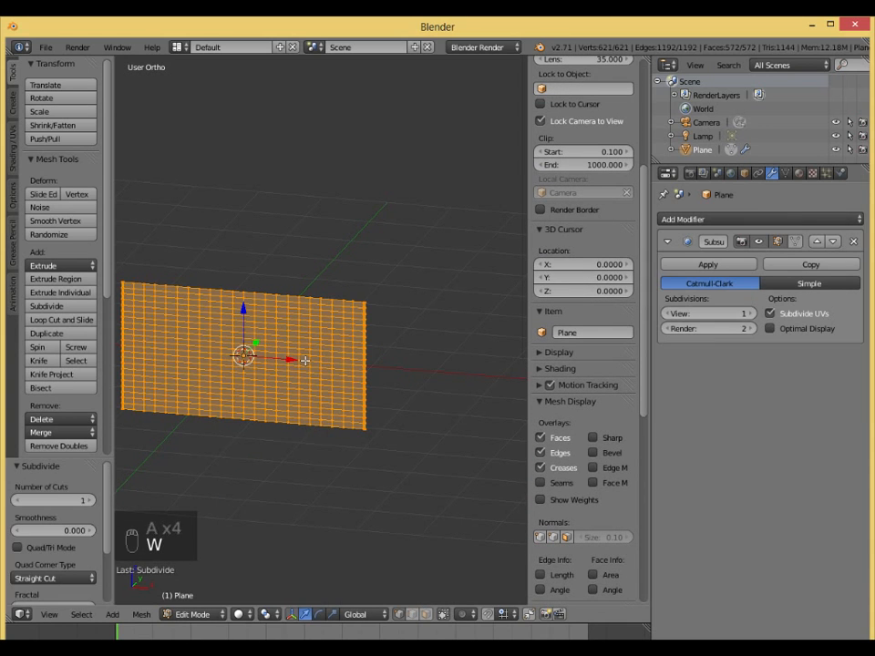
key(ctrl+z)
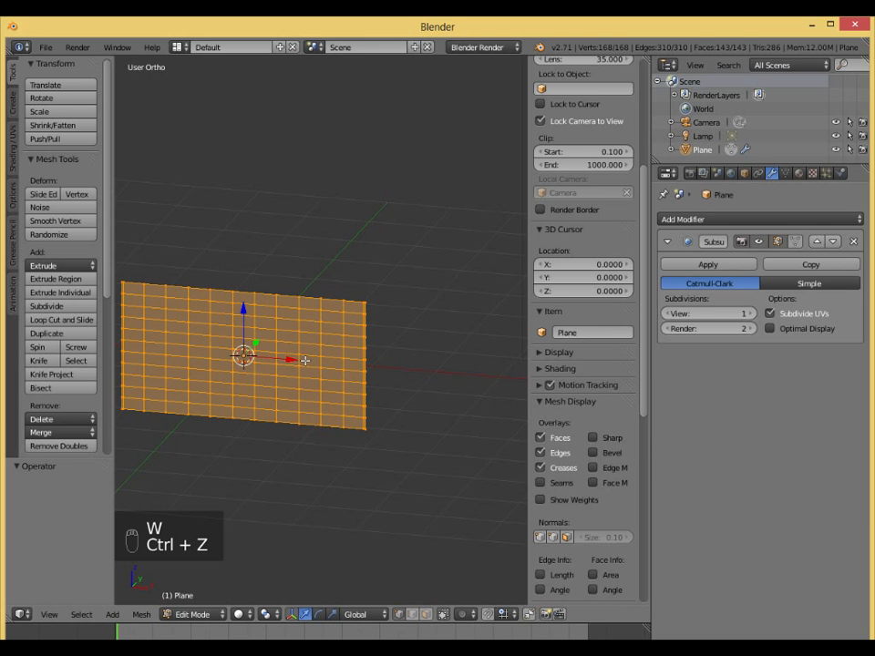
- Add a Cloth modifier to the plane in Object Mode and display its physics settings
middle_drag(306, 361, 333, 362)
key(Tab)
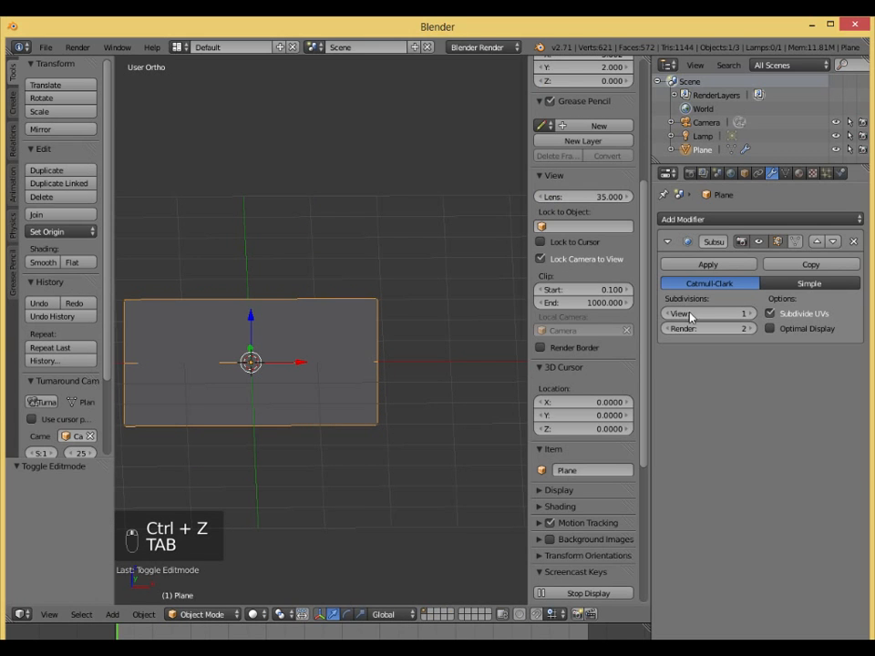
click(733, 218)
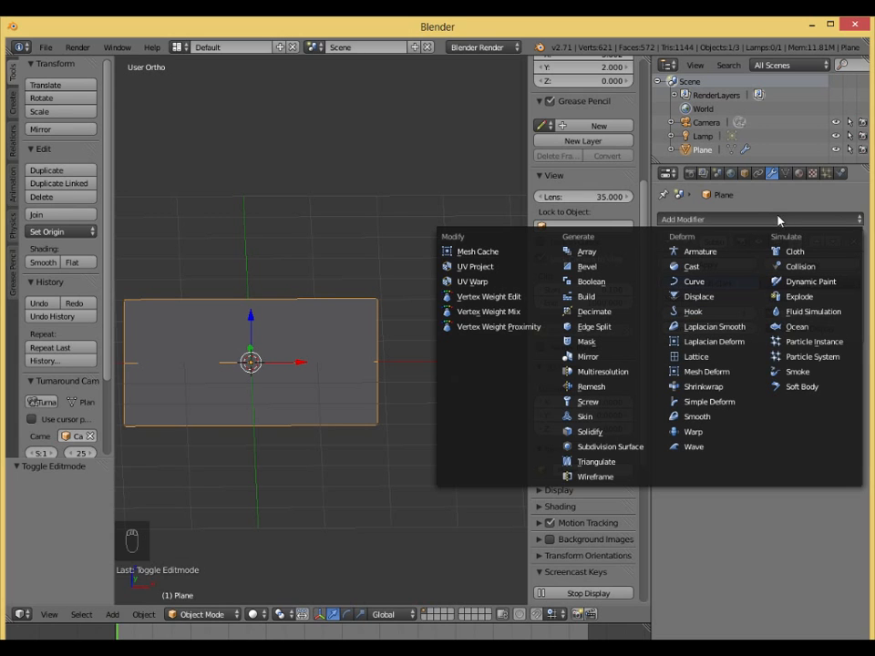
click(796, 250)
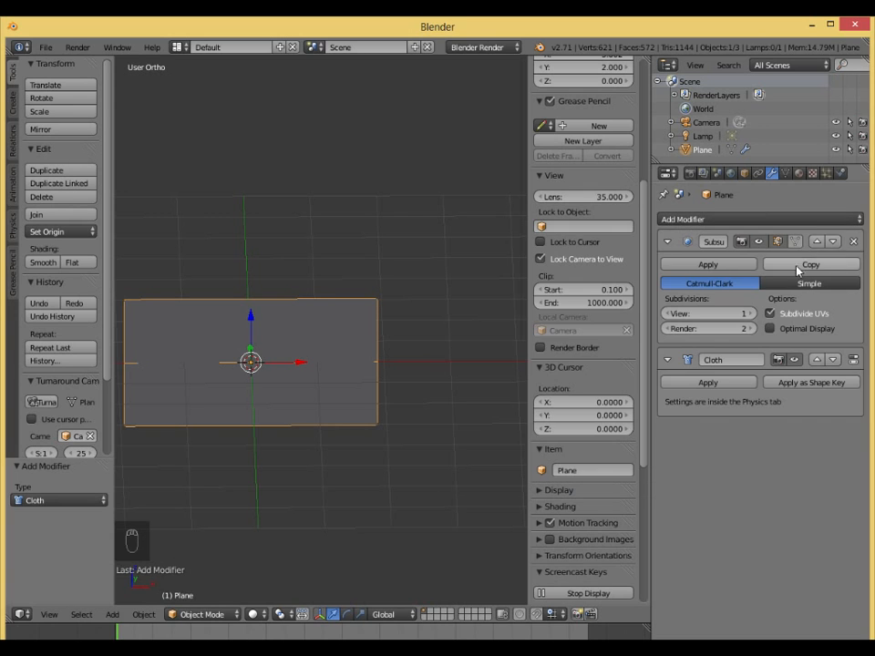
click(840, 173)
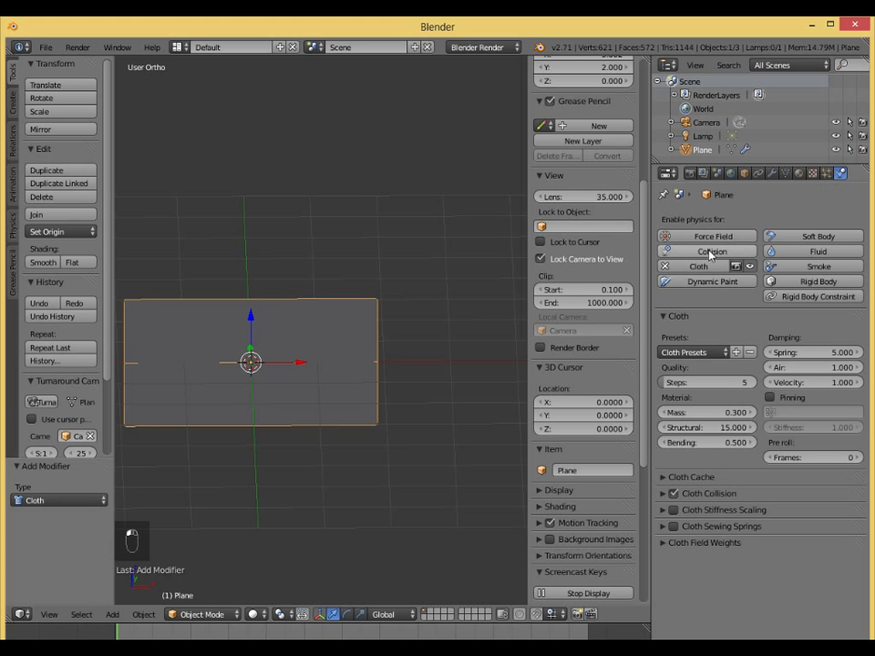
- Play the unpinned cloth simulation to see how the plane moves, and return to the first frame
middle_drag(227, 381, 267, 362)
key(alt+a)
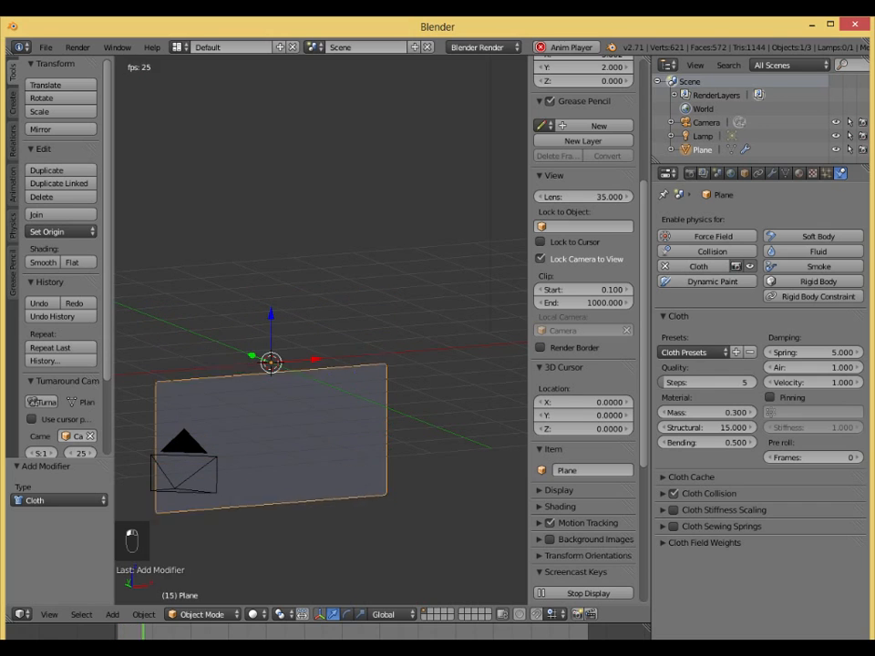
middle_drag(442, 429, 313, 461)
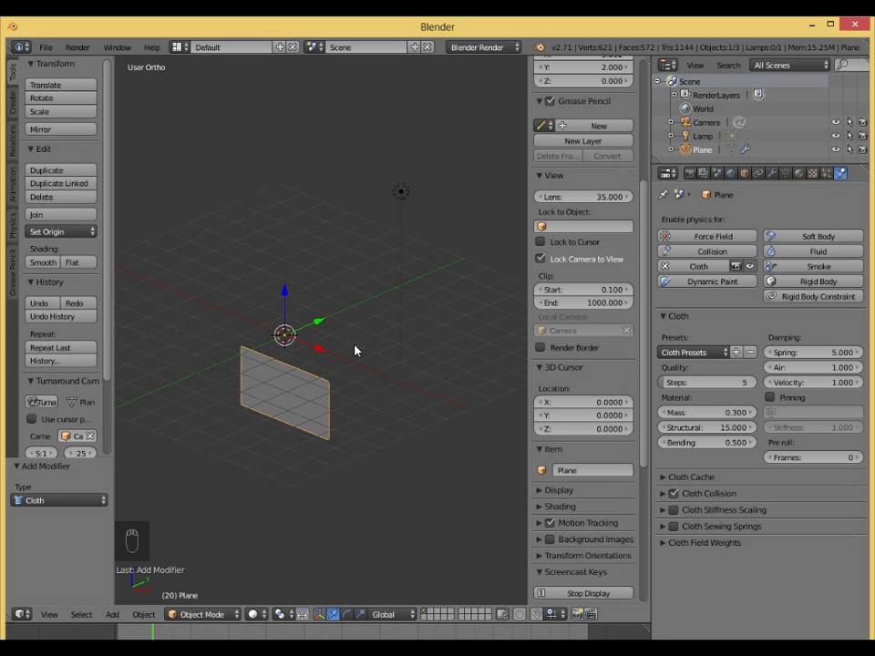
key(shift+Left)
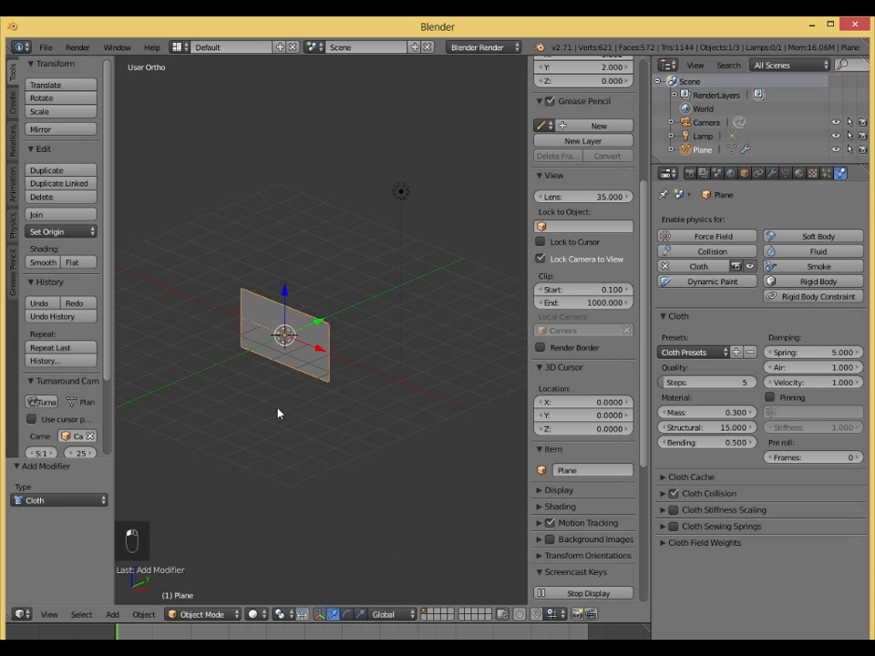
middle_drag(277, 412, 395, 413)
scroll(199, 343, up, 3)
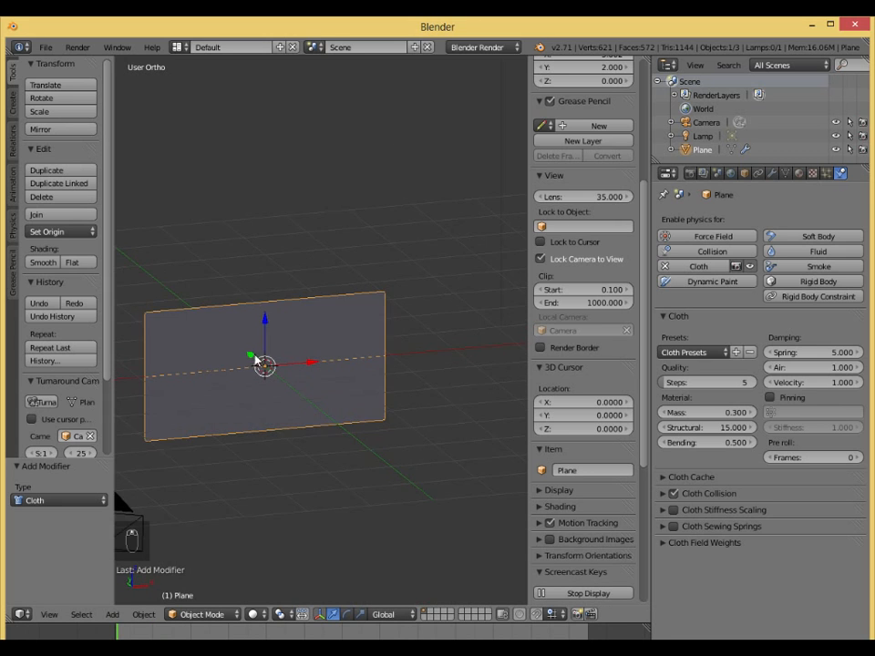
middle_drag(259, 362, 293, 367)
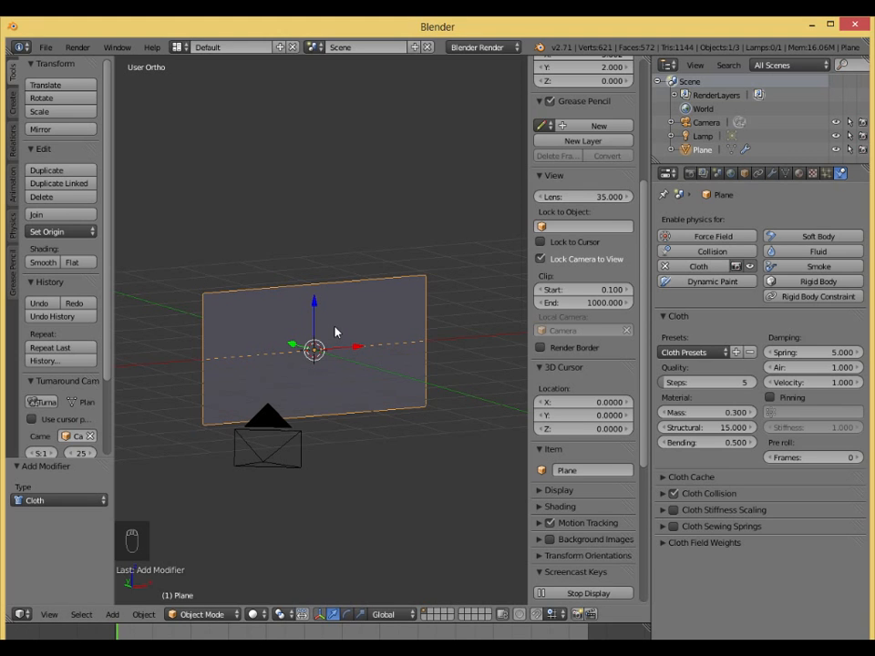
- In Edit Mode, select the two uppermost vertices on the plane's outer left edge
key(Tab)
middle_drag(334, 327, 375, 279)
scroll(378, 264, up, 2)
right_click(389, 243)
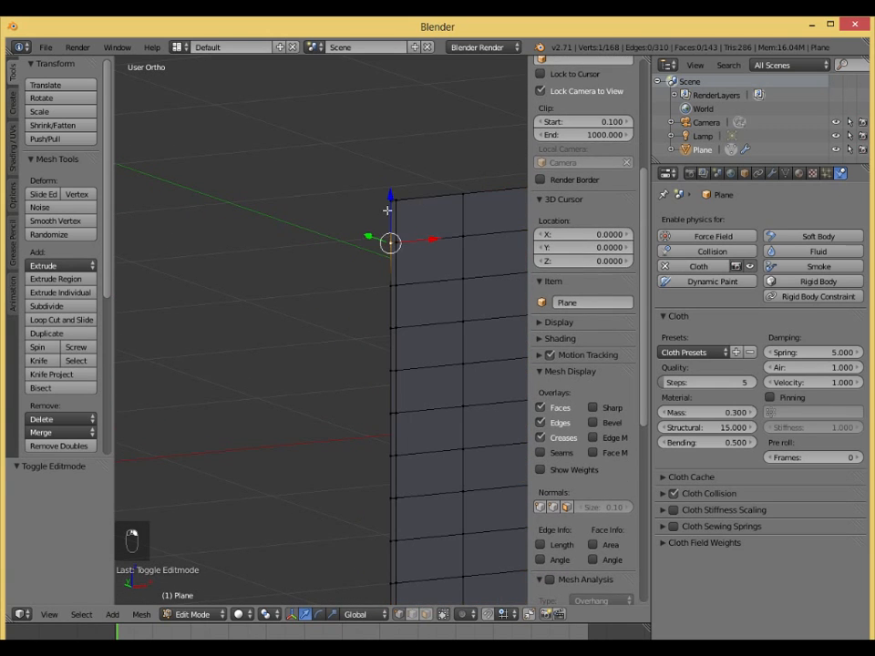
shift+right_click(389, 200)
shift+middle_drag(424, 297, 369, 309)
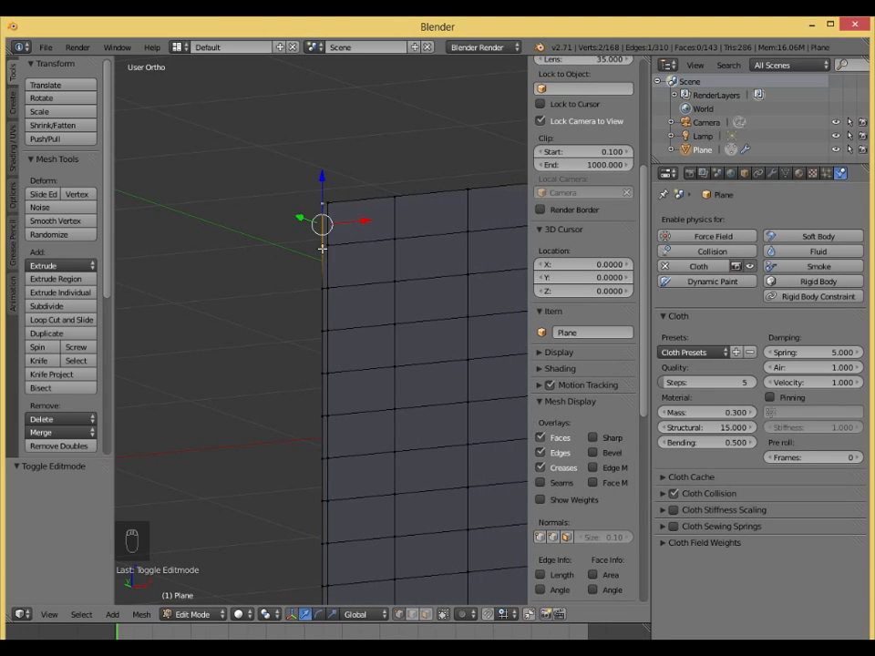
shift+right_click(325, 204)
shift+right_click(321, 202)
- Add the two lowest vertices of the same outer left edge to the selection
shift+scroll(354, 527, down, 5)
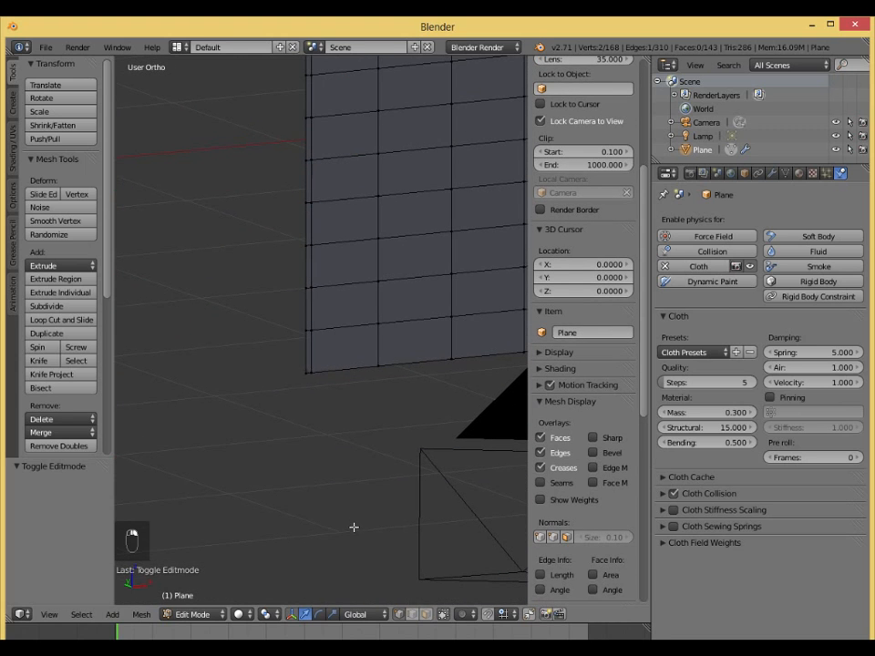
shift+right_click(306, 373)
shift+right_click(306, 330)
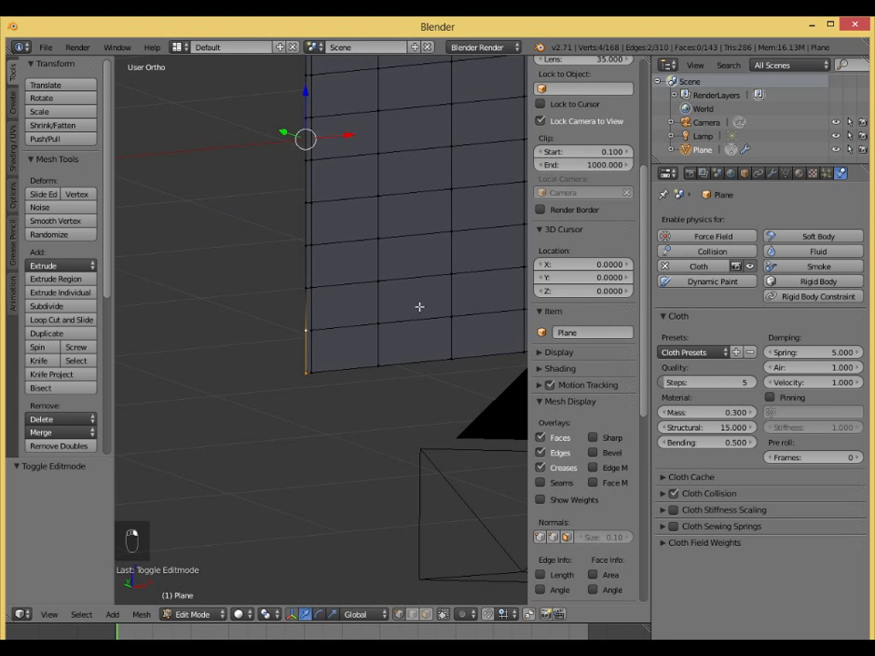
shift+middle_drag(419, 307, 377, 460)
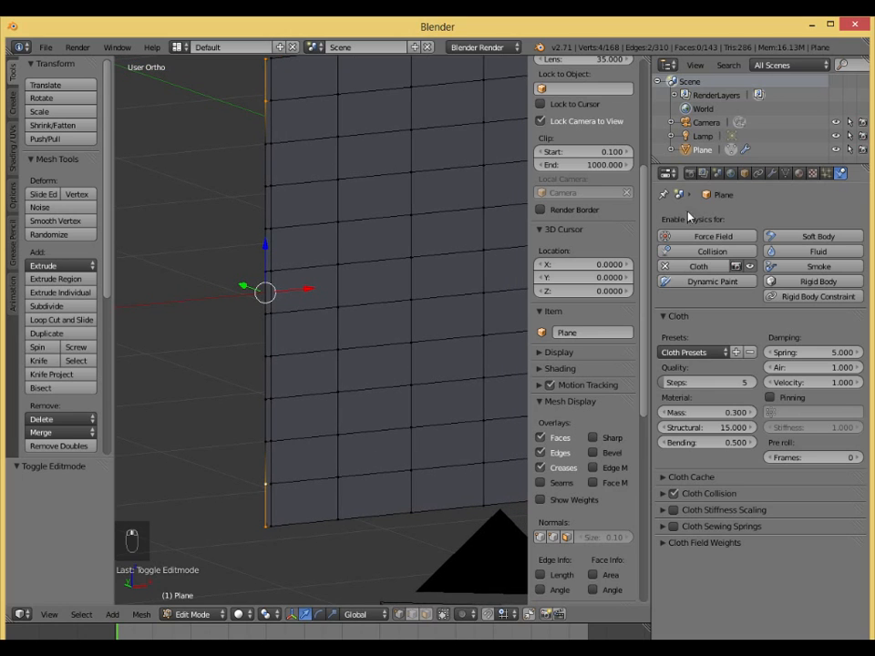
- Create a vertex group on the plane and assign the four selected edge vertices to it
click(785, 174)
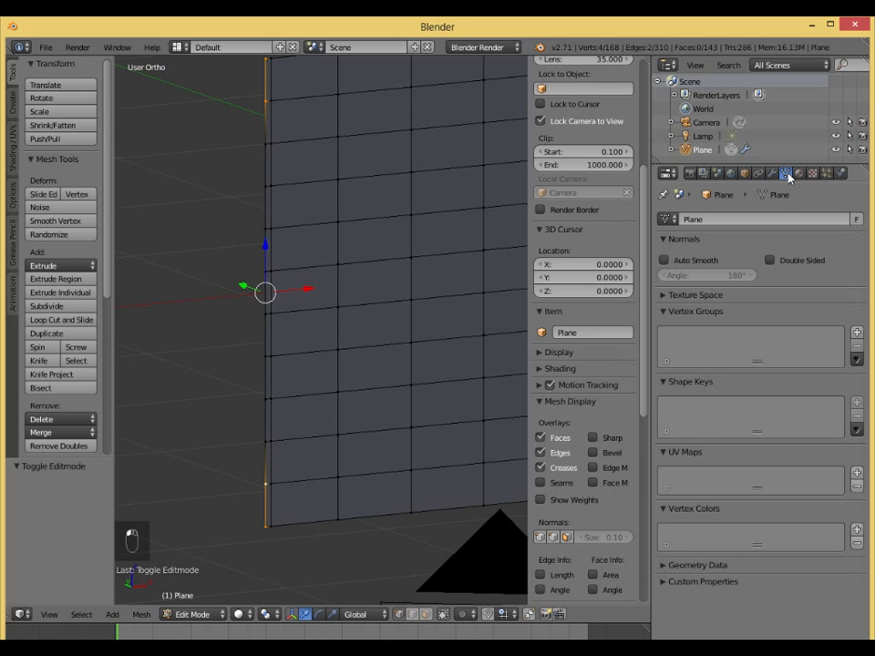
click(857, 333)
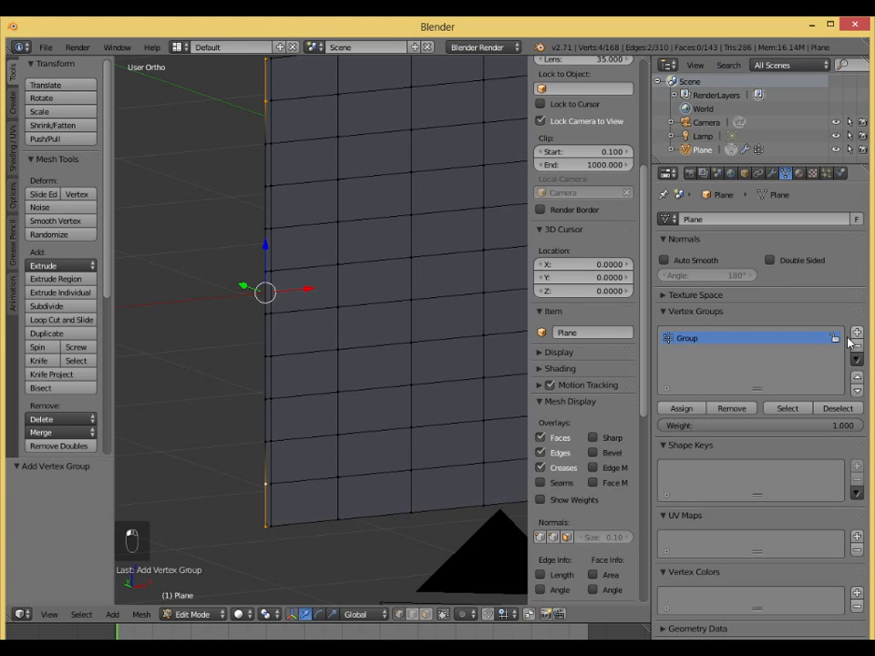
scroll(285, 310, down, 1)
scroll(286, 310, down, 1)
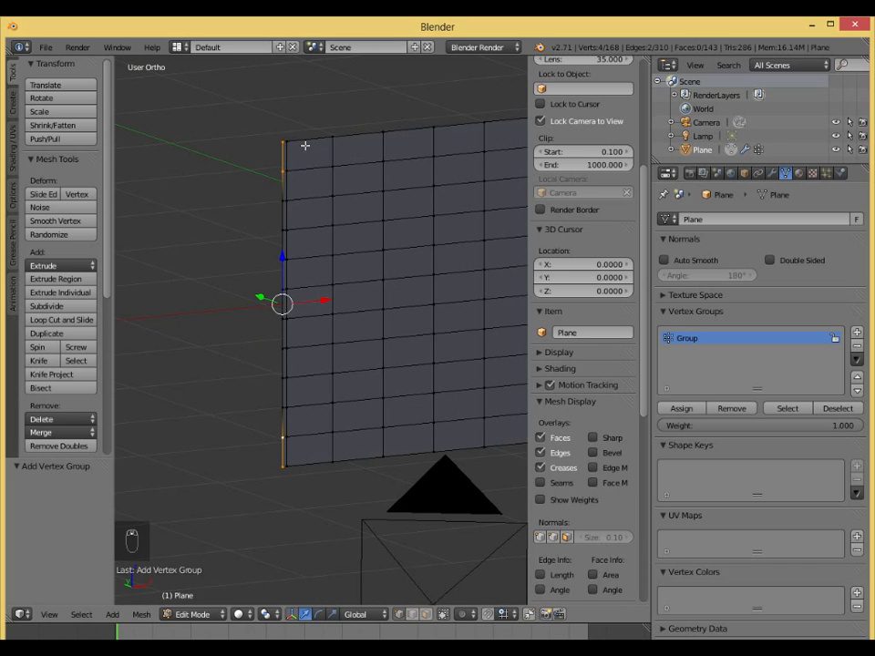
click(686, 413)
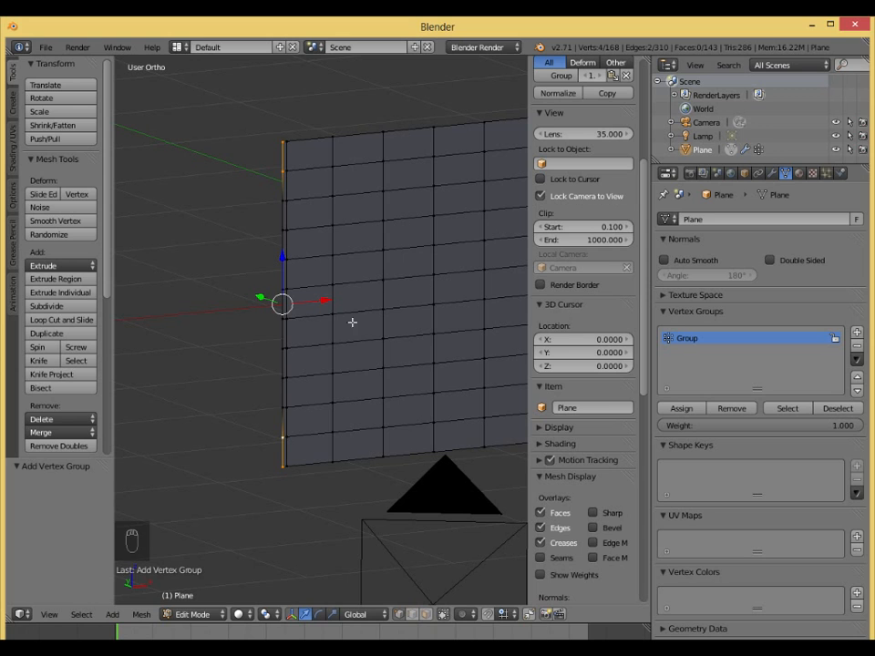
- Return to Object Mode and enable cloth Pinning with the vertex group named Group
mouse_move(367, 318)
middle_down()
mouse_move(323, 311)
mouse_move(378, 343)
mouse_move(733, 230)
middle_up()
key(Tab)
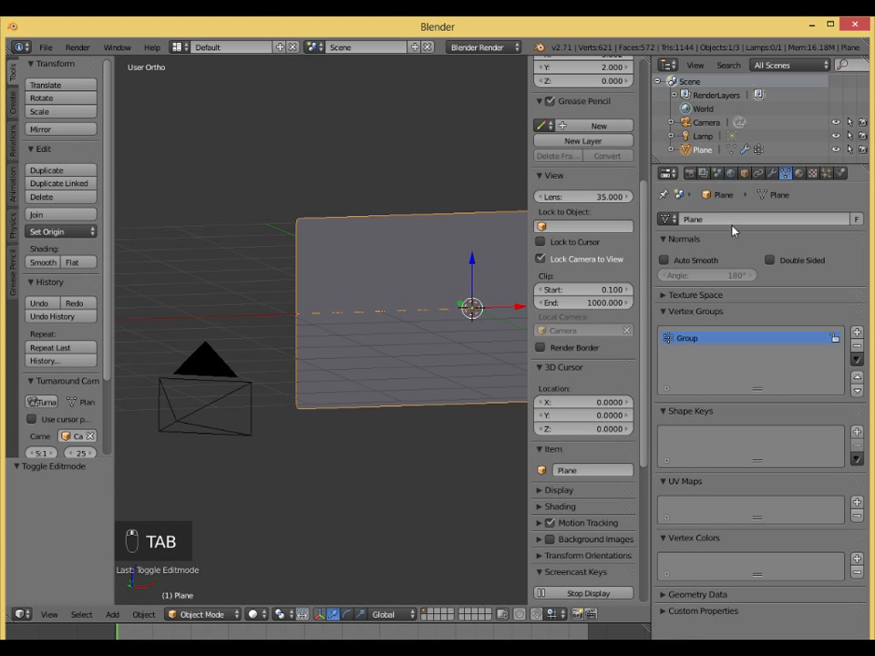
click(840, 173)
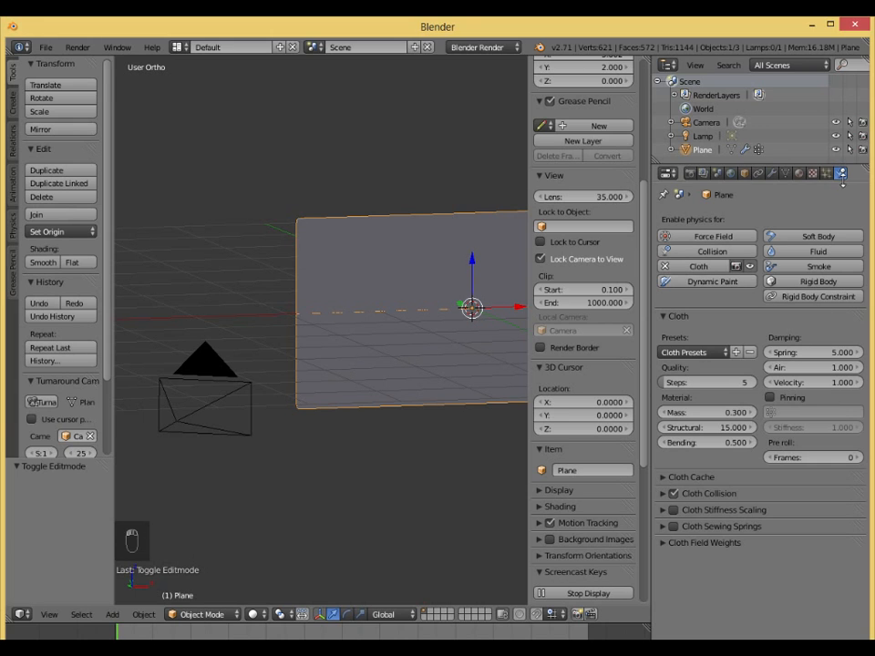
click(770, 398)
click(784, 412)
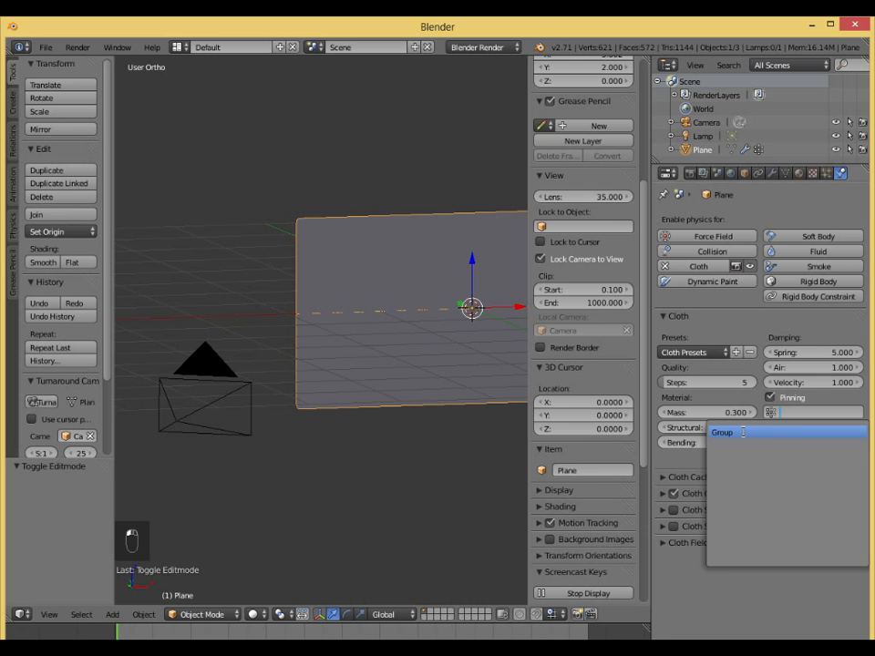
click(742, 432)
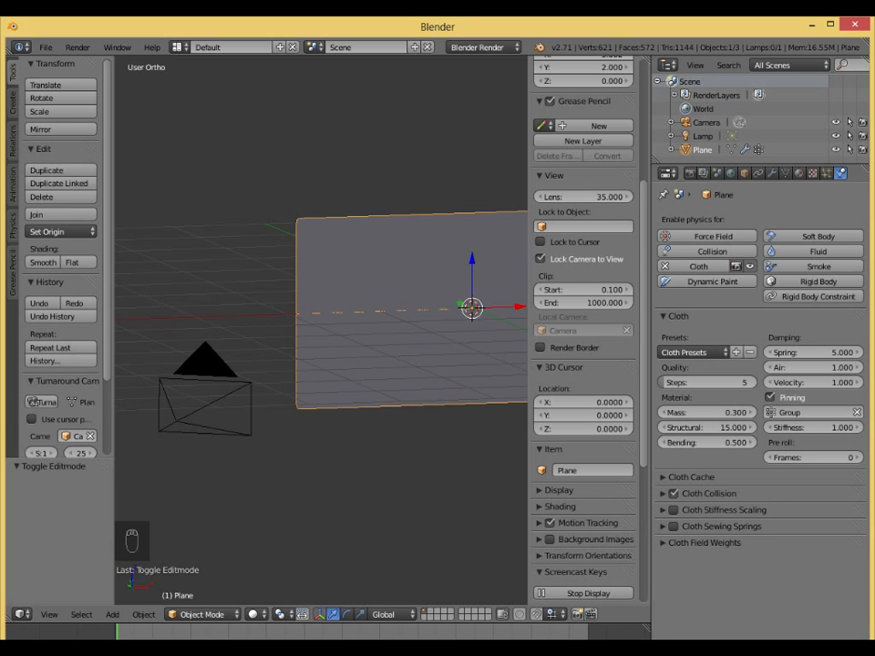
- Play the pinned cloth simulation, stop it and return to the first frame
key(alt+a)
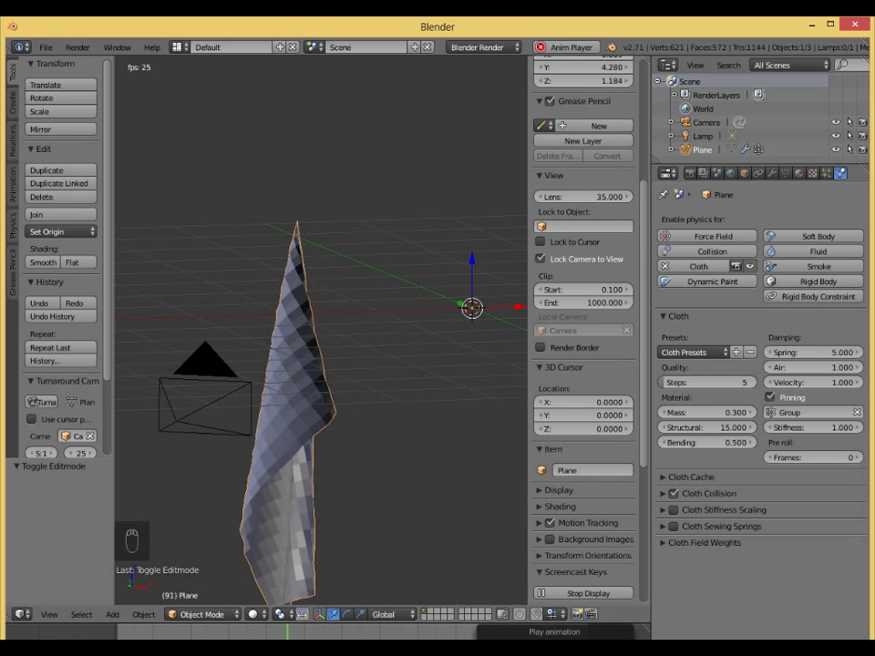
key(alt+a)
middle_drag(346, 456, 293, 486)
key(shift+Left)
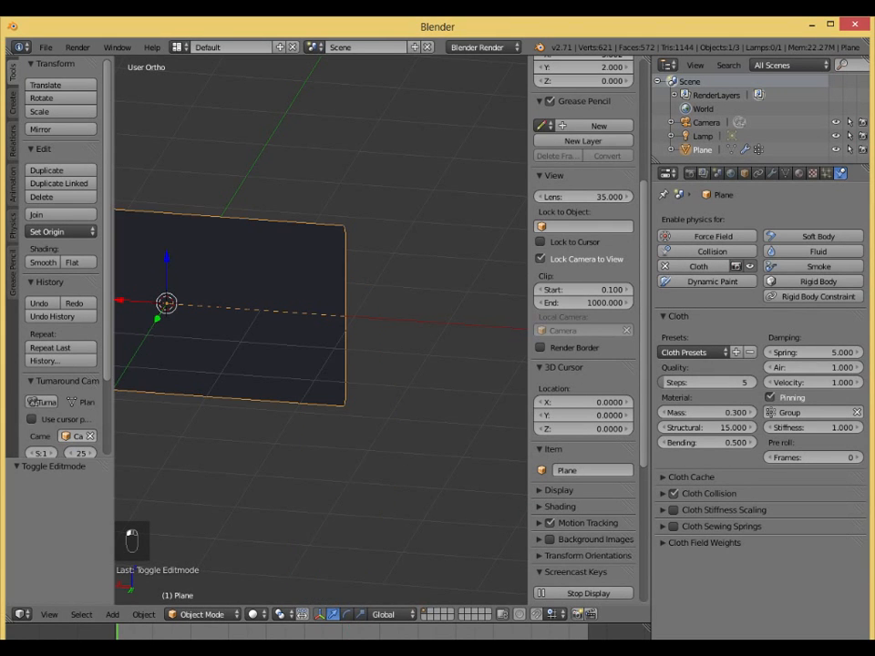
- Enable Self Collision in the plane's Cloth Collision settings
middle_drag(371, 475, 117, 400)
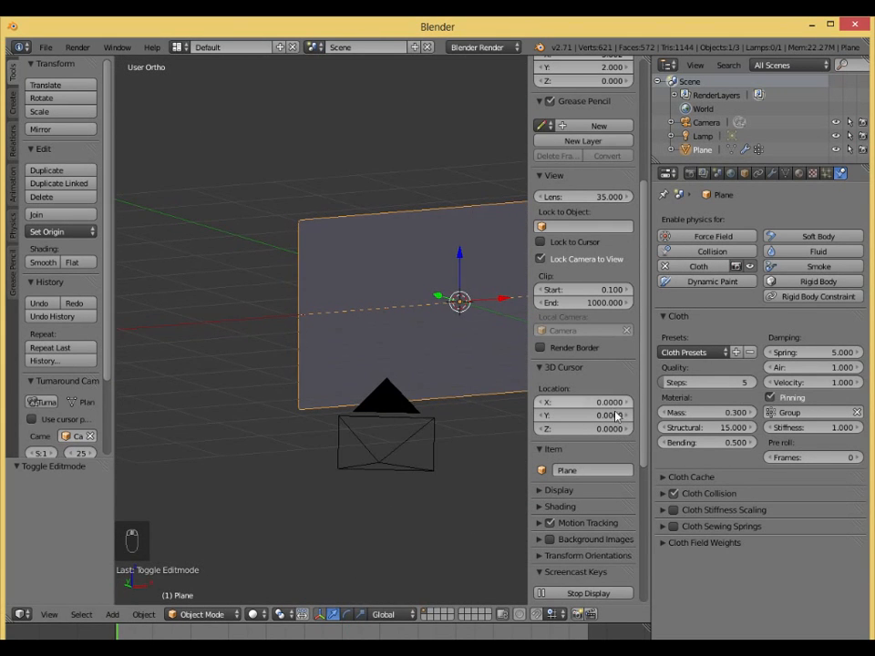
click(663, 494)
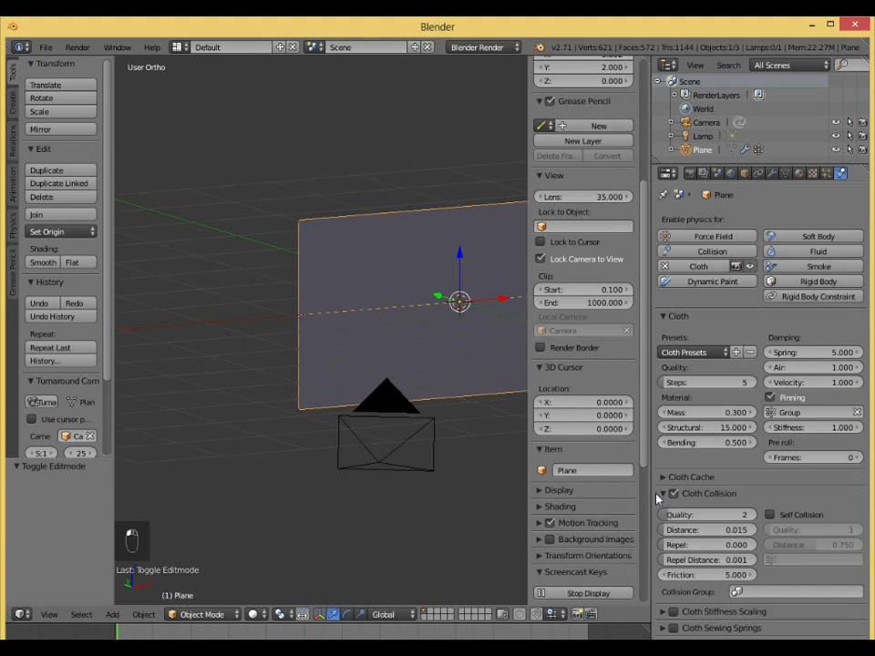
click(770, 516)
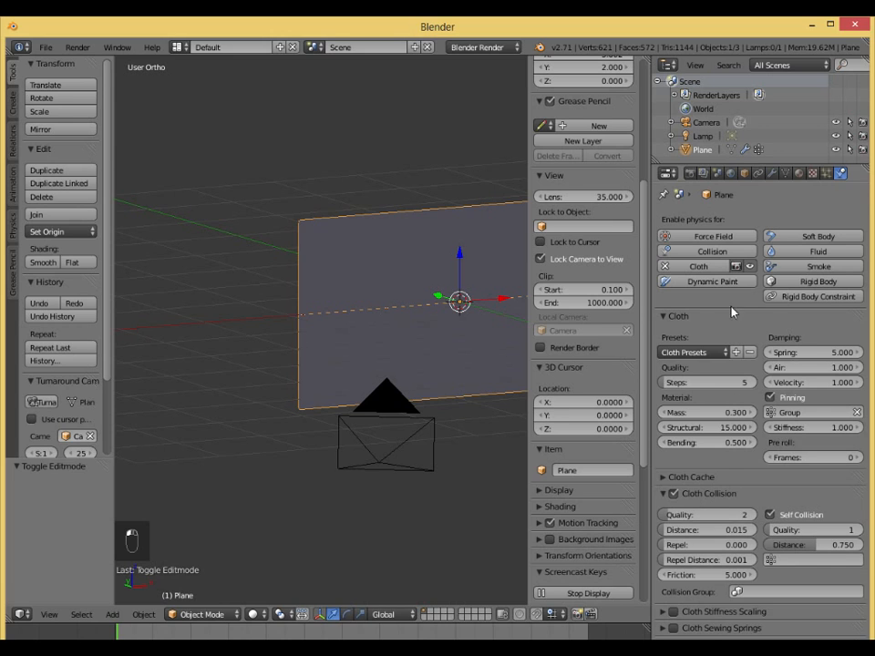
- Move the Cloth modifier above the Subdivision Surface modifier and play the simulation again
click(786, 174)
click(773, 174)
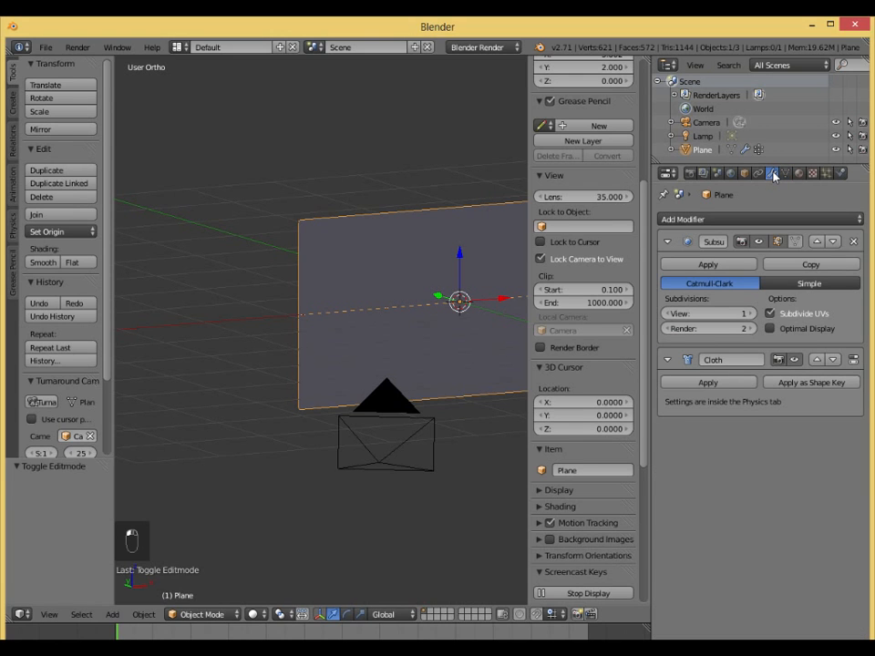
click(817, 359)
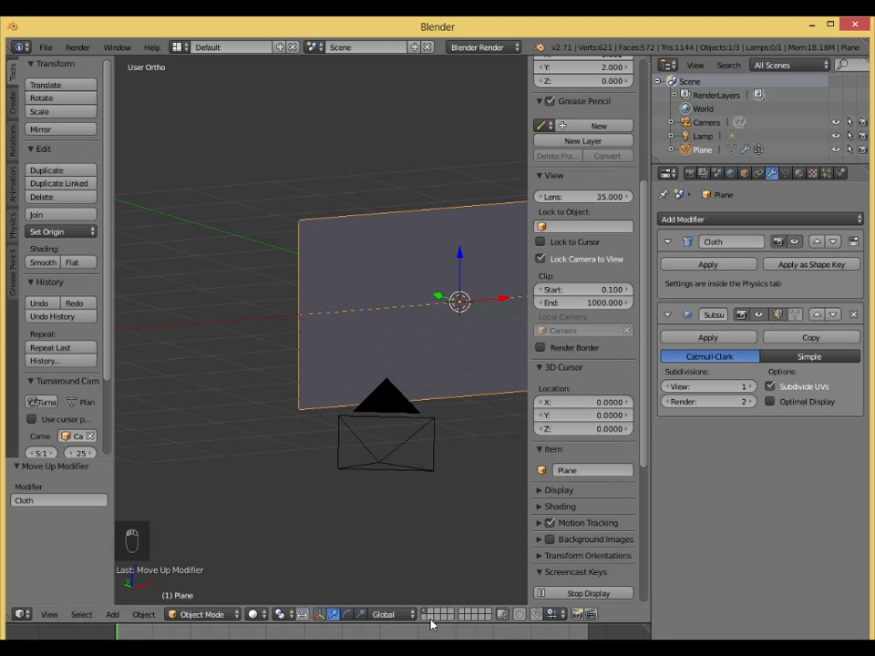
key(alt+a)
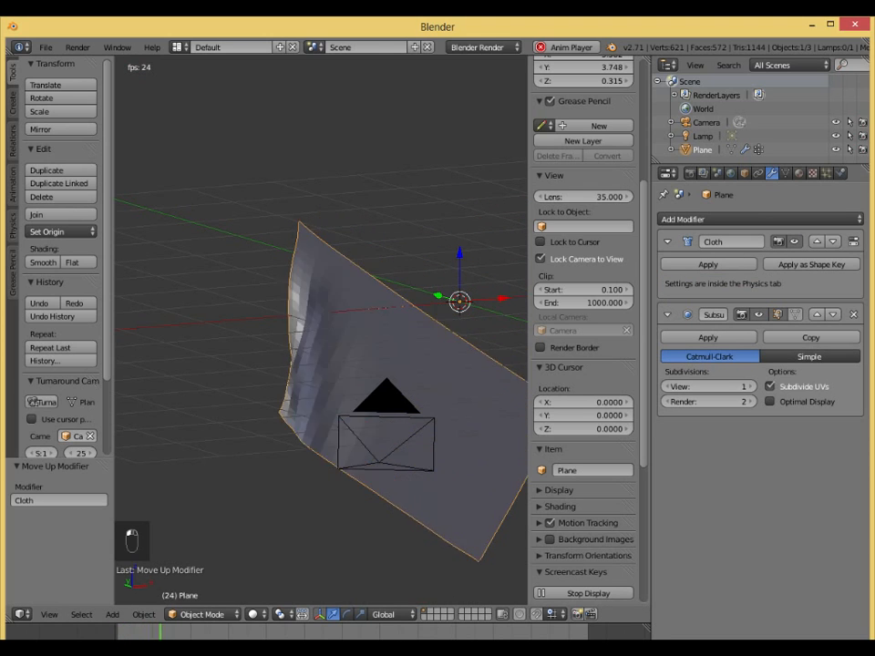
- Stop the cloth simulation and examine the flag's draped shape and folds from several sides
middle_drag(252, 474, 533, 456)
middle_drag(156, 471, 287, 475)
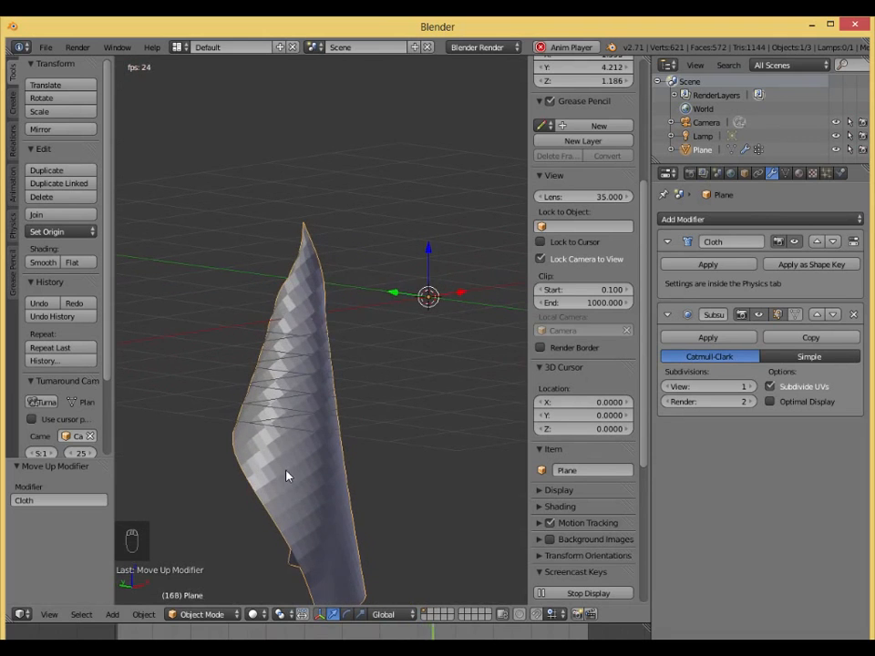
key(alt+a)
mouse_move(417, 541)
middle_down()
mouse_move(302, 544)
mouse_move(407, 541)
middle_up()
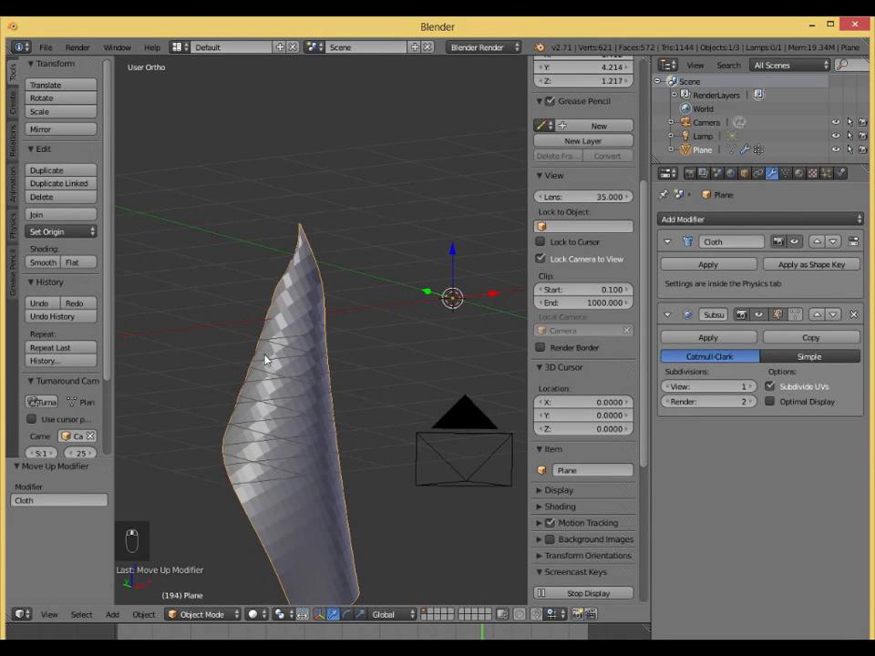
middle_drag(381, 398, 322, 407)
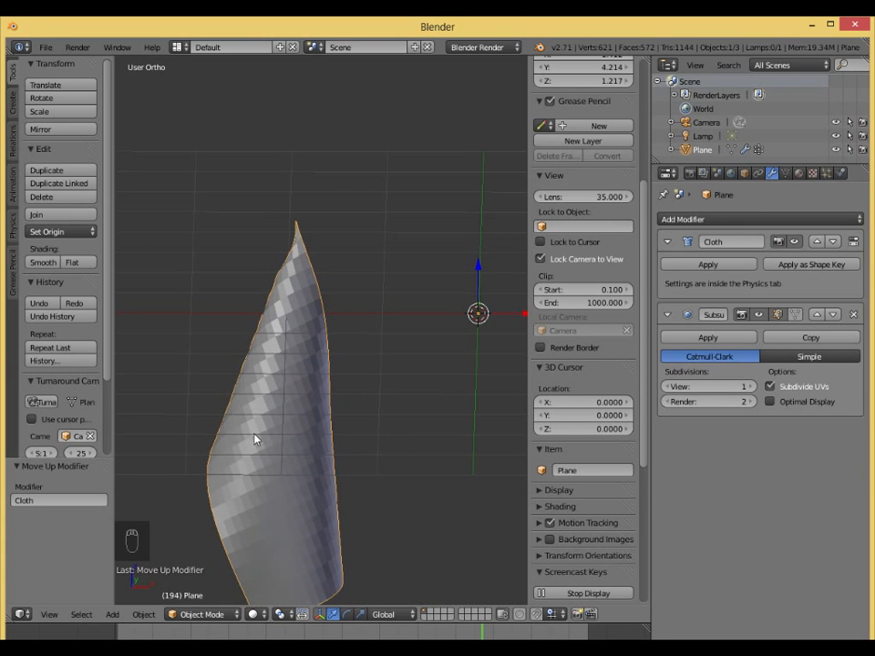
middle_drag(255, 440, 471, 441)
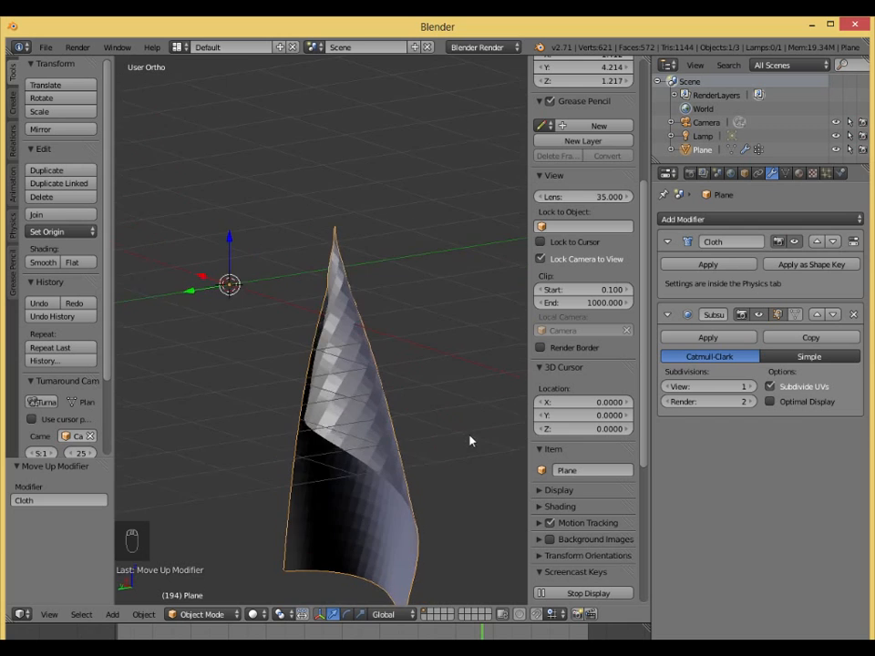
mouse_move(308, 442)
middle_down()
mouse_move(277, 450)
mouse_move(309, 451)
middle_up()
middle_drag(222, 458, 371, 445)
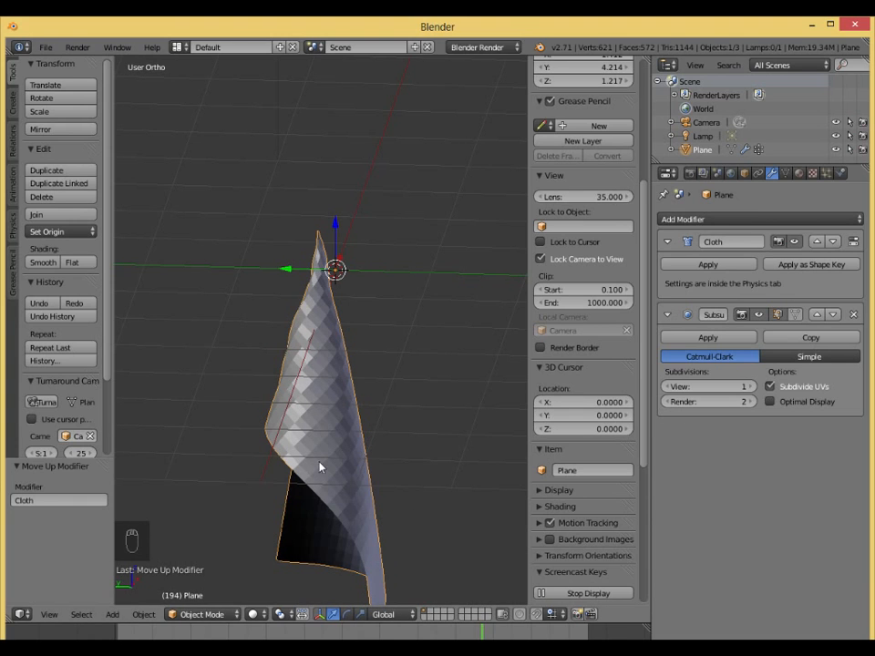
- Apply smooth shading to the flag and enable white Environment Lighting for the world
click(43, 263)
mouse_move(136, 283)
middle_down()
mouse_move(302, 338)
mouse_move(139, 343)
mouse_move(259, 339)
middle_up()
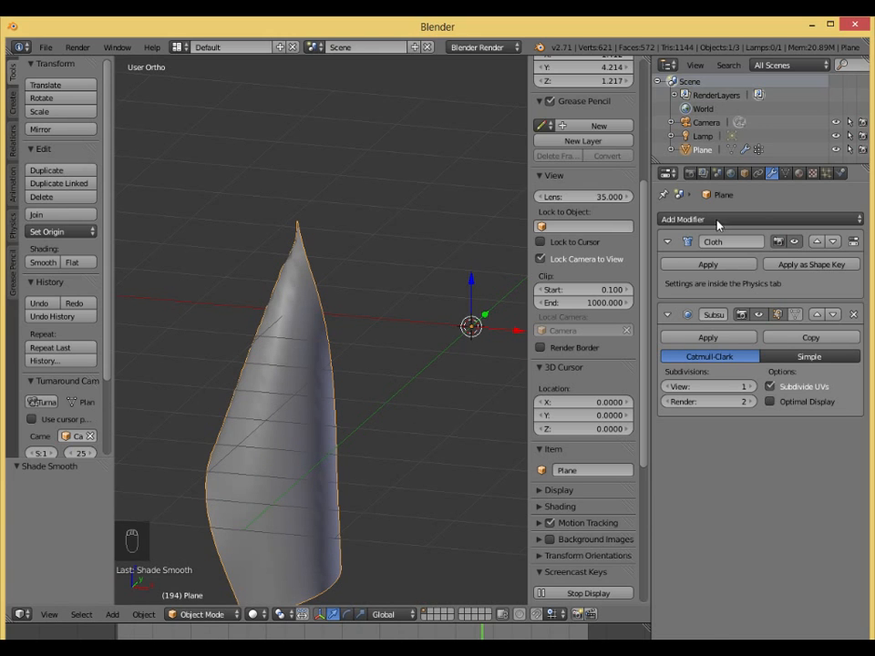
click(690, 174)
click(729, 174)
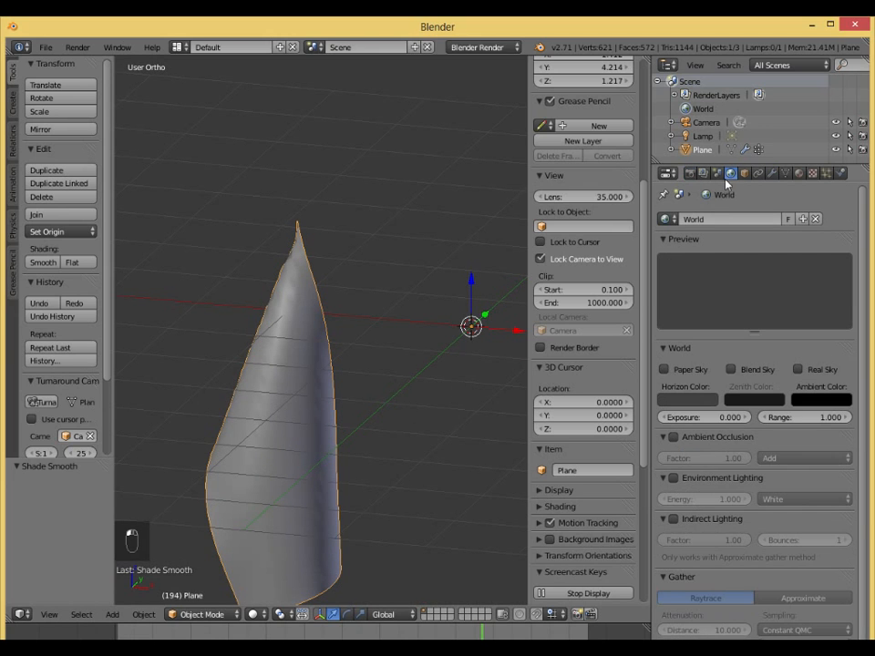
click(673, 480)
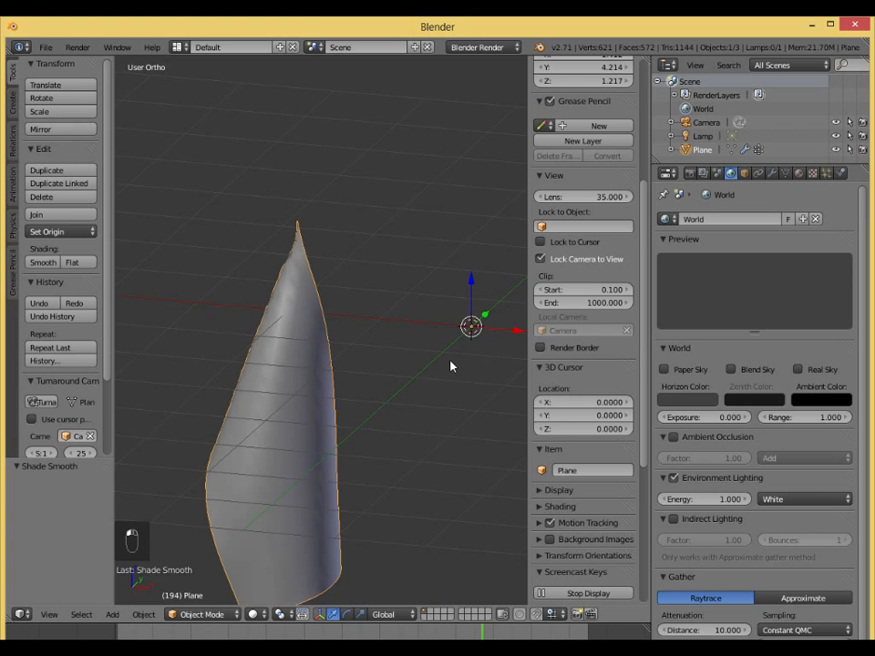
- Test-render the scene, reframe the camera so the hanging flag sits near the frame's centre, and render again
key(F12)
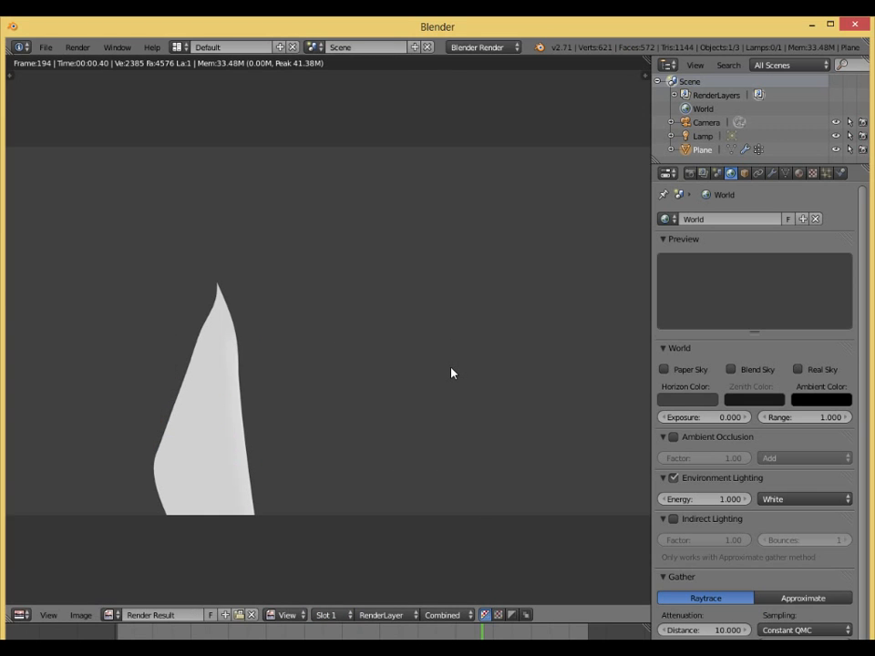
key(Escape)
key(KP_0)
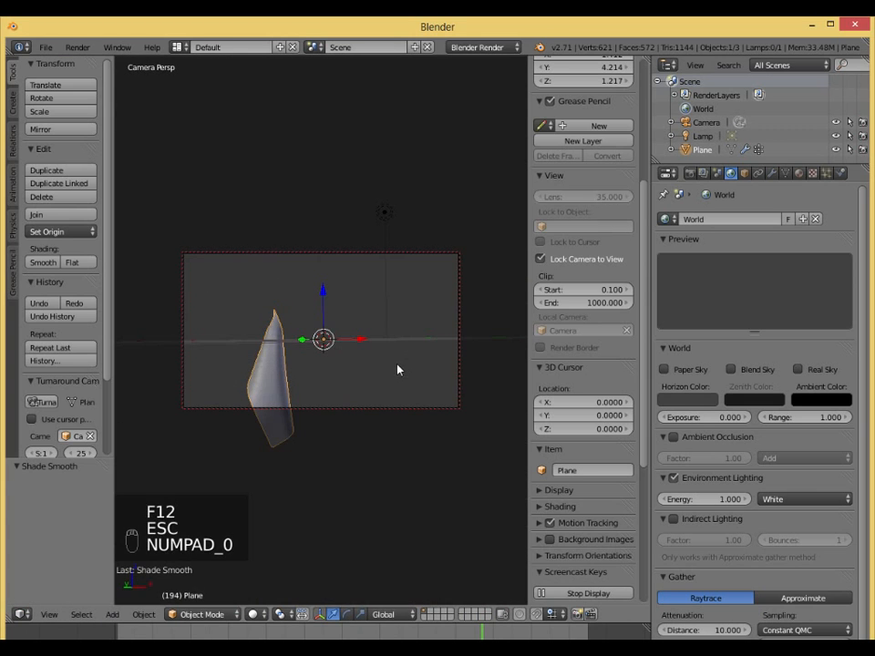
middle_drag(280, 371, 292, 347)
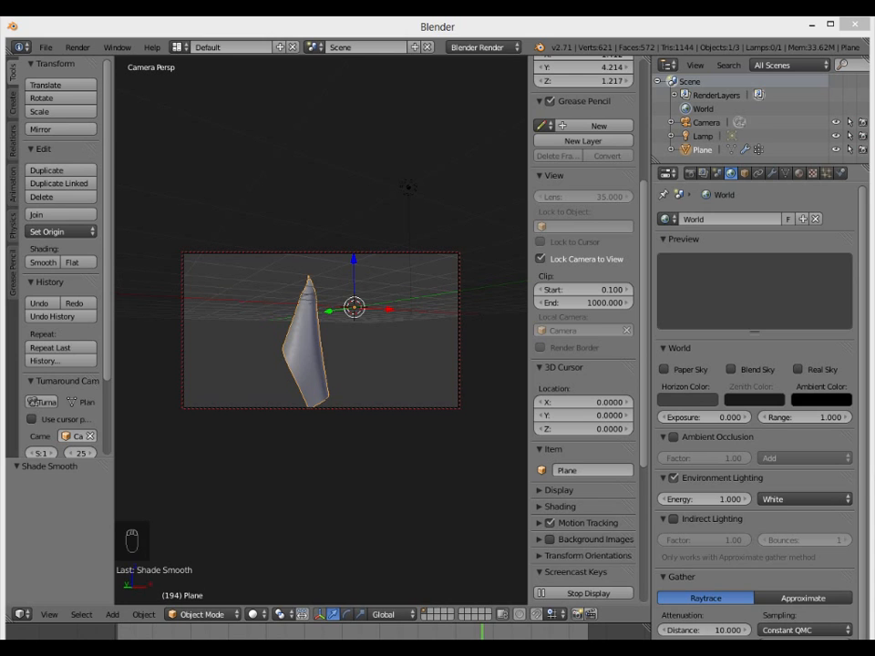
middle_drag(248, 471, 325, 384)
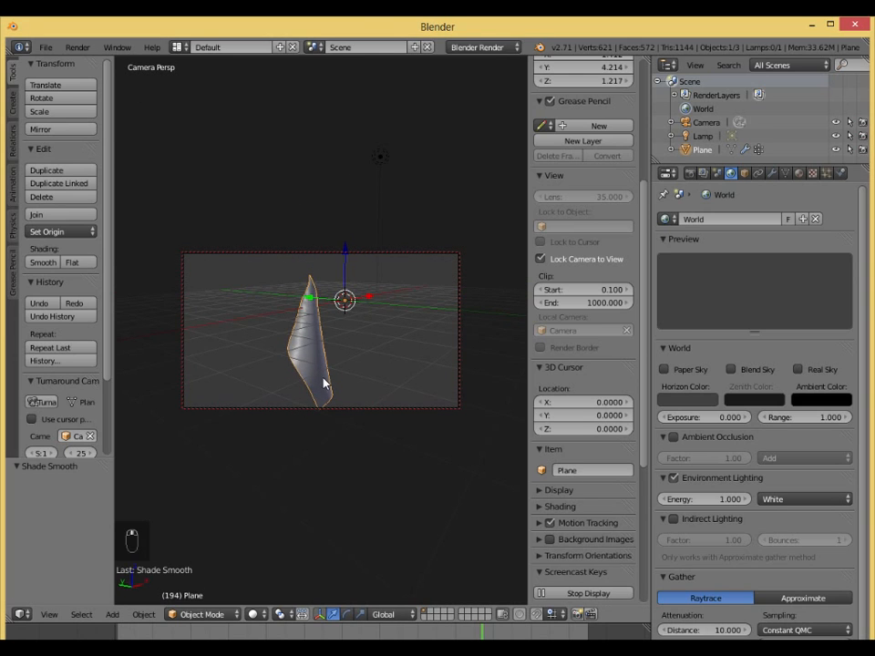
key(F12)
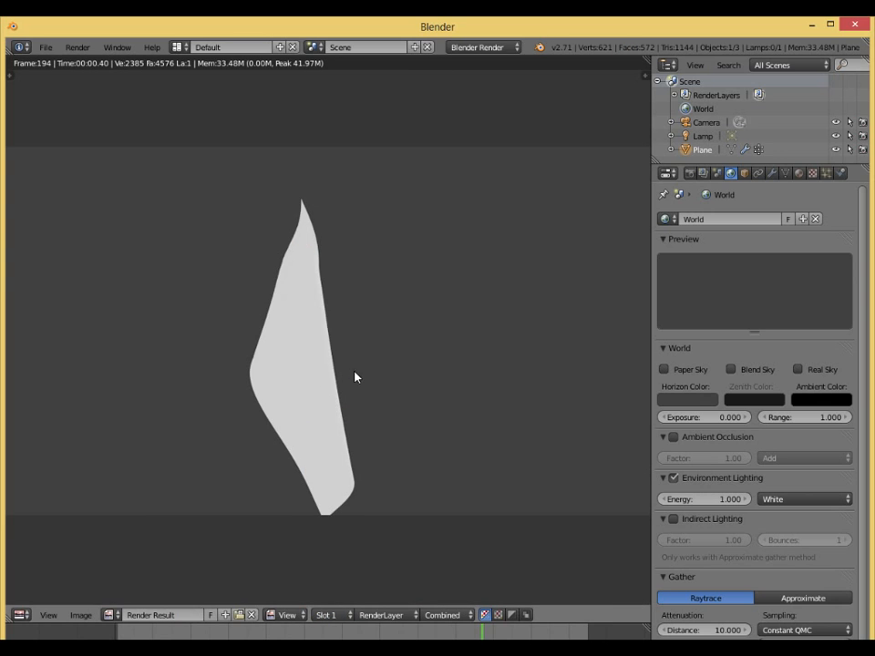
key(Escape)
middle_drag(342, 376, 310, 358)
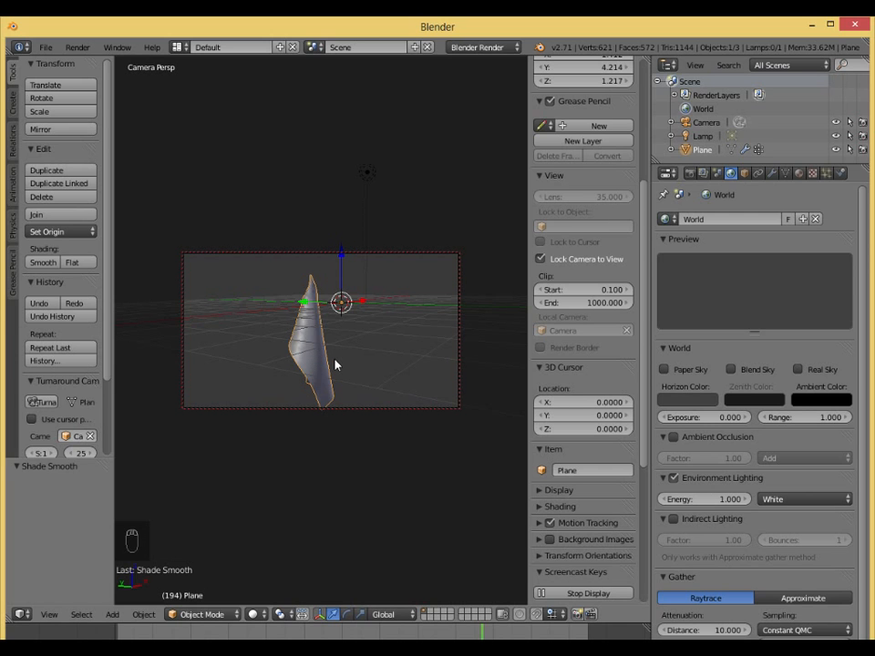
- Leave the camera view, replay the cloth simulation from the first frame, and rewind to the first frame
key(KP_0)
scroll(330, 350, up, 5)
middle_drag(313, 347, 373, 488)
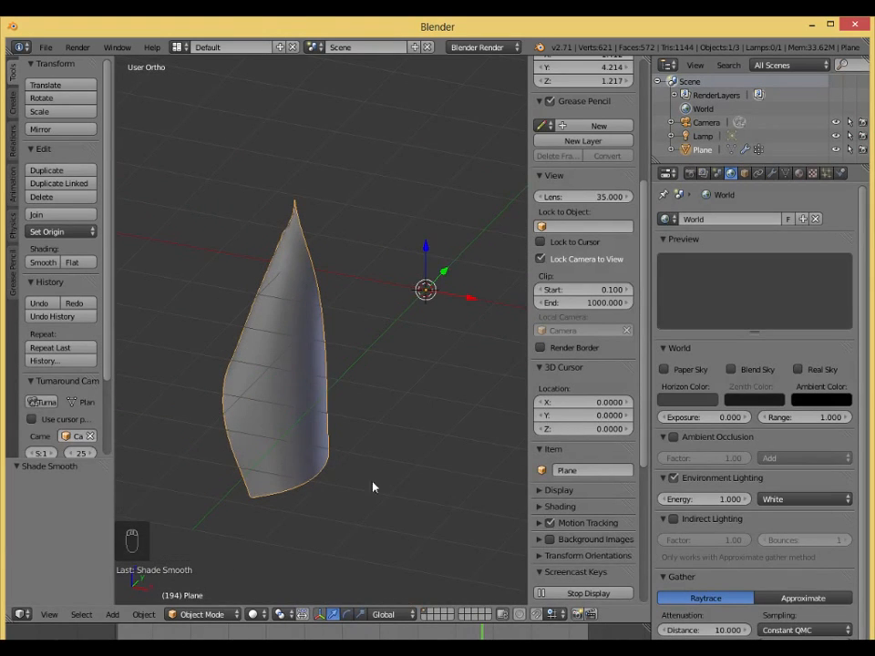
key(shift+Left)
middle_drag(447, 467, 328, 490)
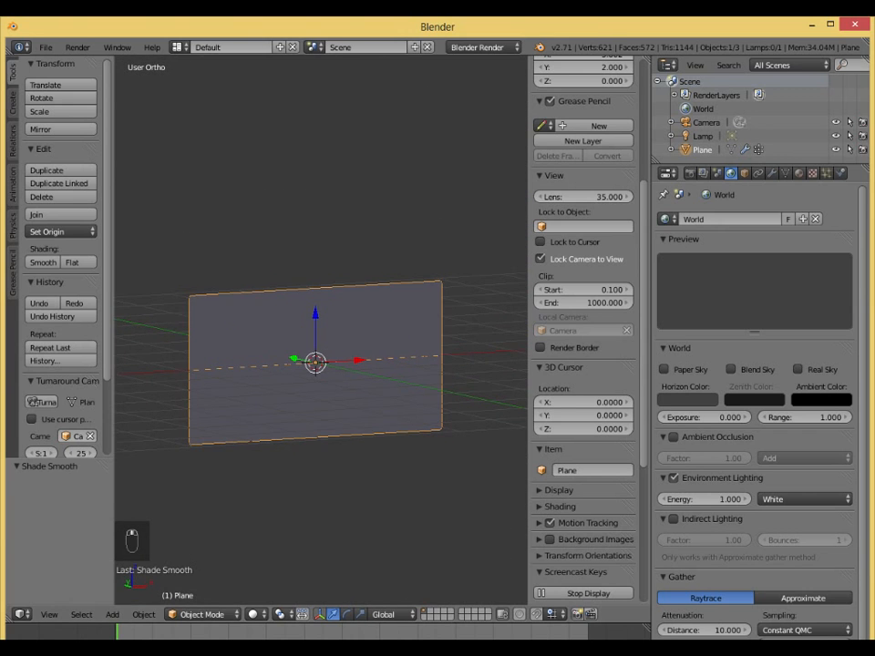
key(alt+a)
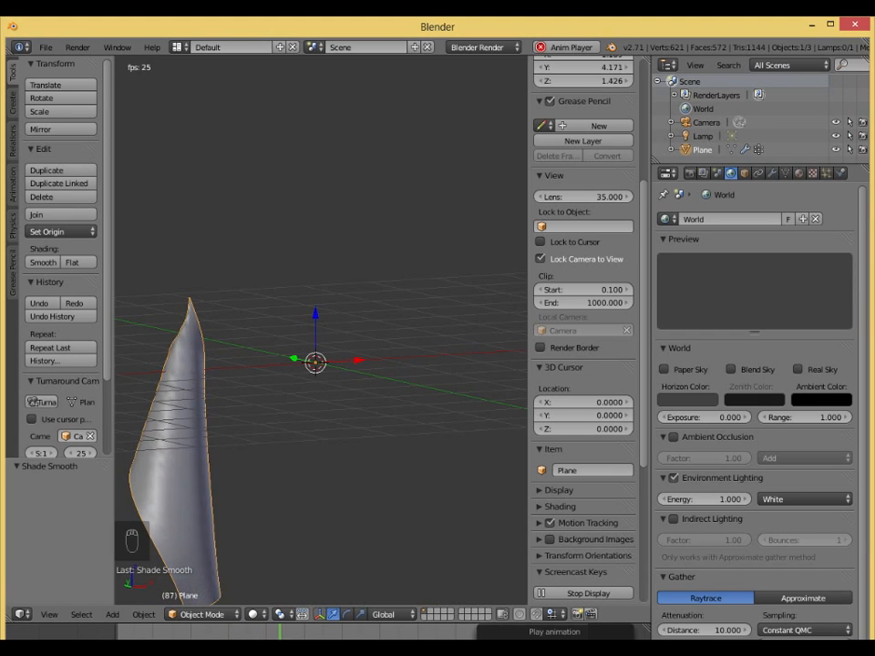
key(alt+a)
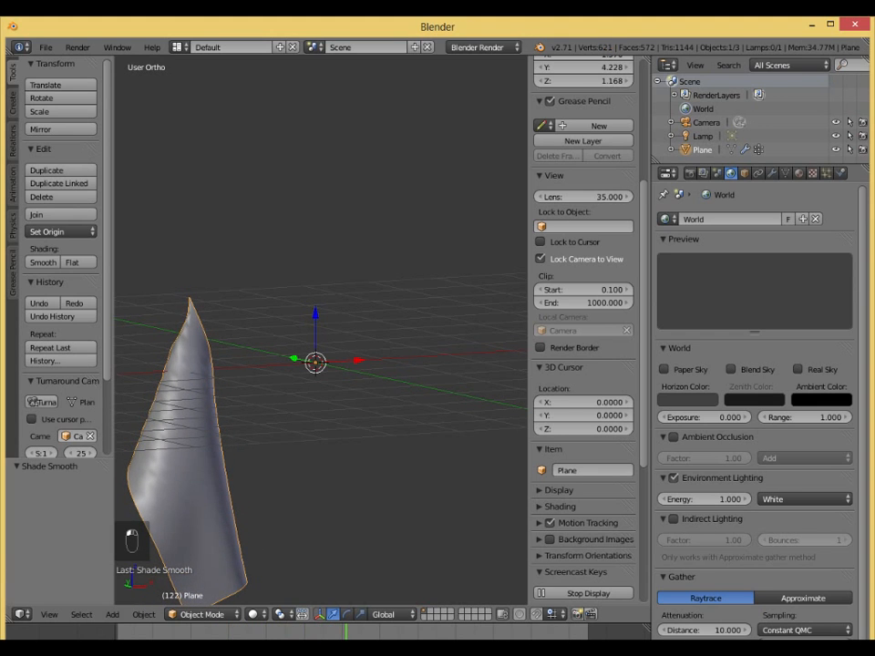
click(401, 648)
middle_drag(333, 481, 295, 492)
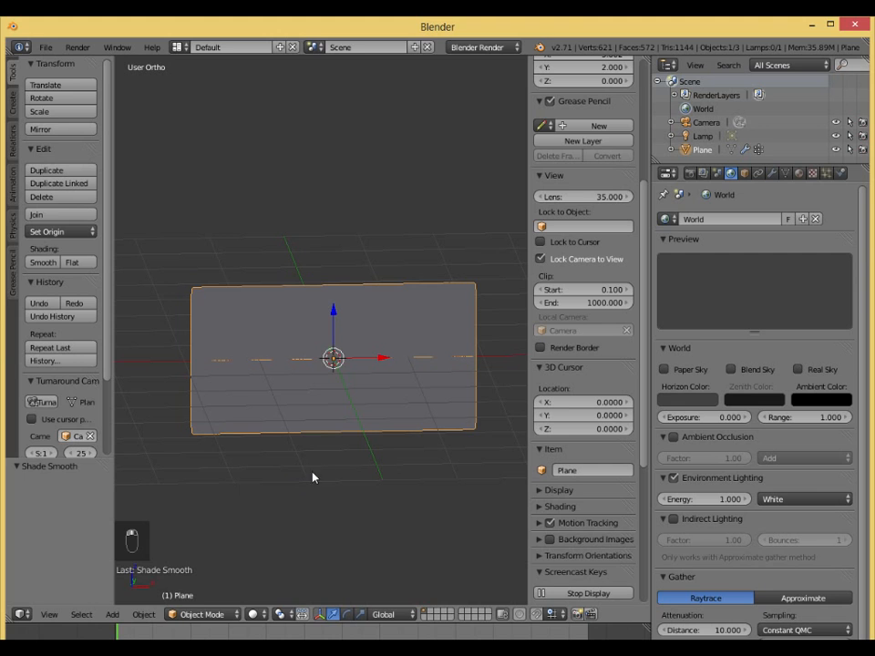
- Enter Edit Mode on the flag to inspect its mesh and return to Object Mode
key(Tab)
middle_drag(286, 434, 343, 420)
key(Tab)
scroll(344, 403, down, 4)
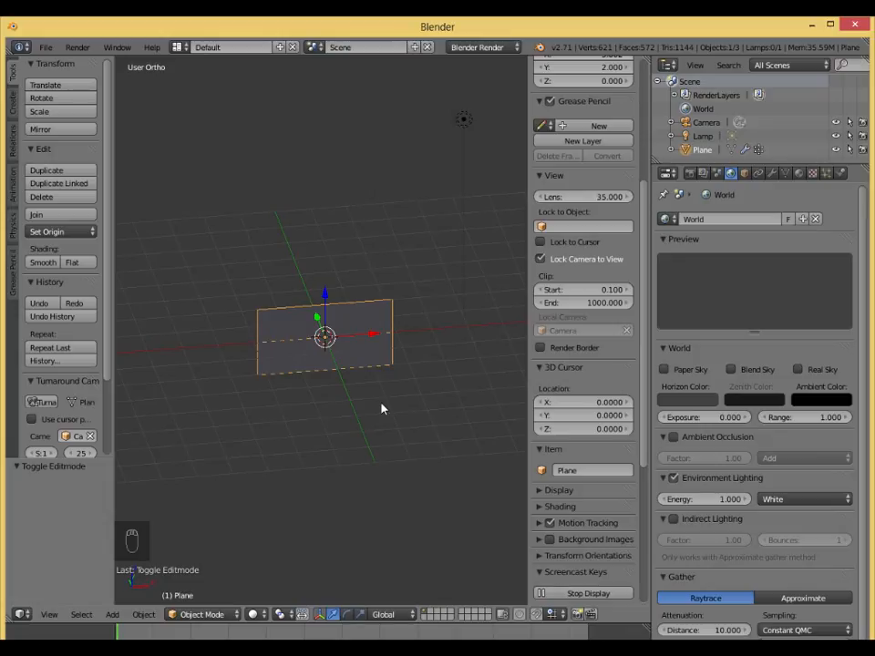
- Run the simulation while viewing the plane's Cloth Cache settings, and return to the first frame
click(433, 635)
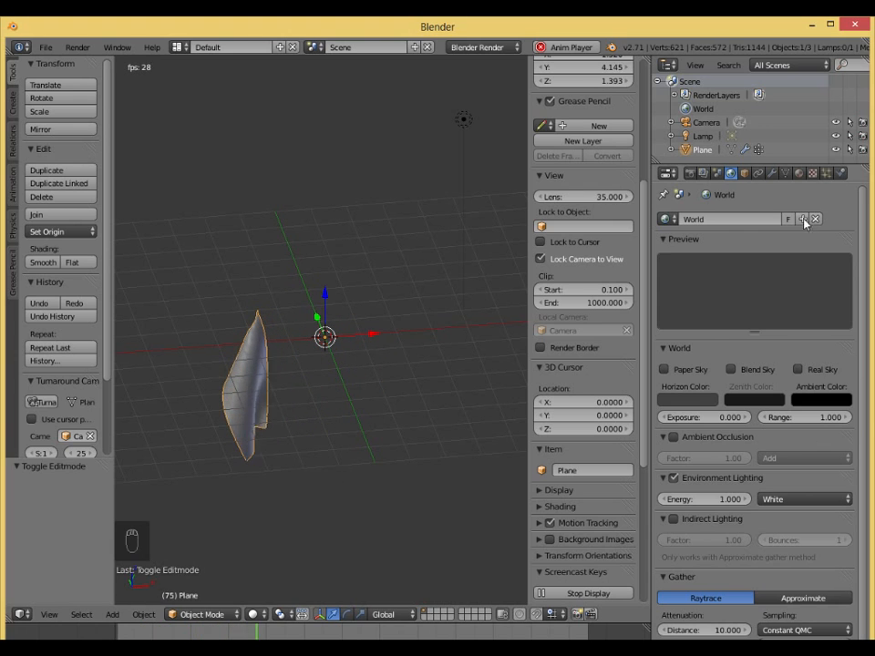
click(772, 173)
click(841, 174)
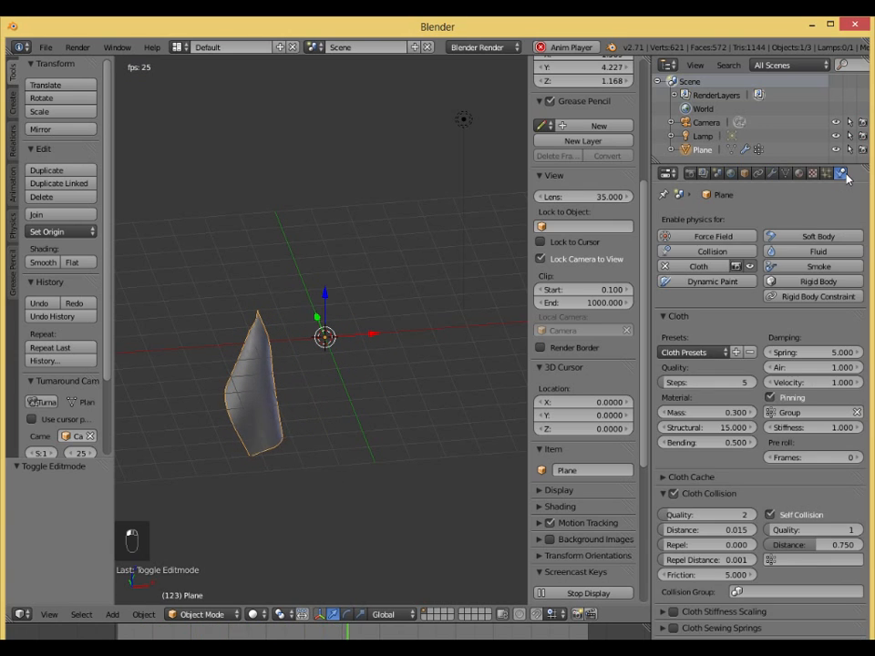
click(699, 479)
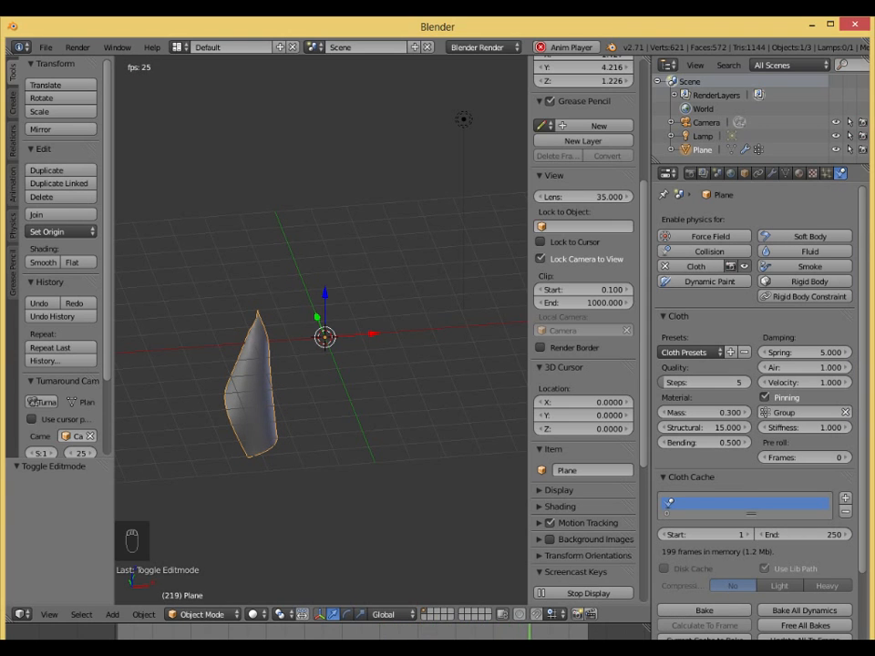
click(541, 47)
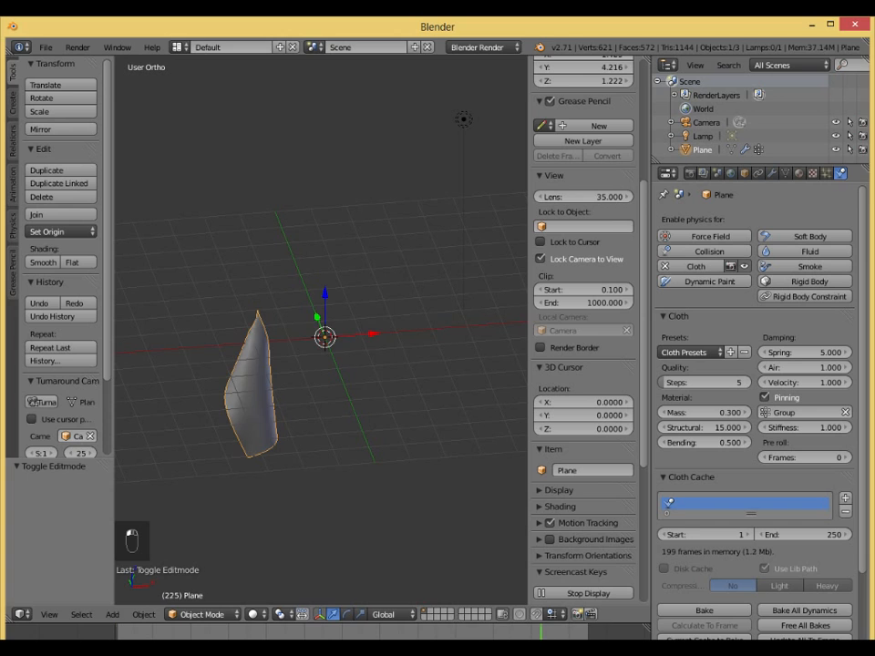
click(462, 648)
middle_drag(357, 449, 366, 430)
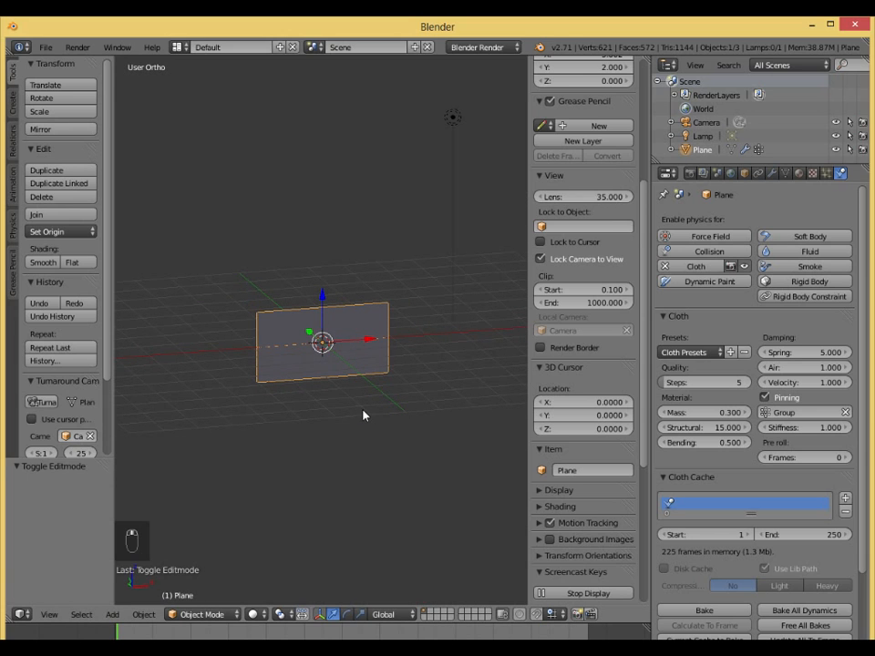
- Add a cylinder at the flag's centre and scale it down uniformly to about 0.113
key(shift+a)
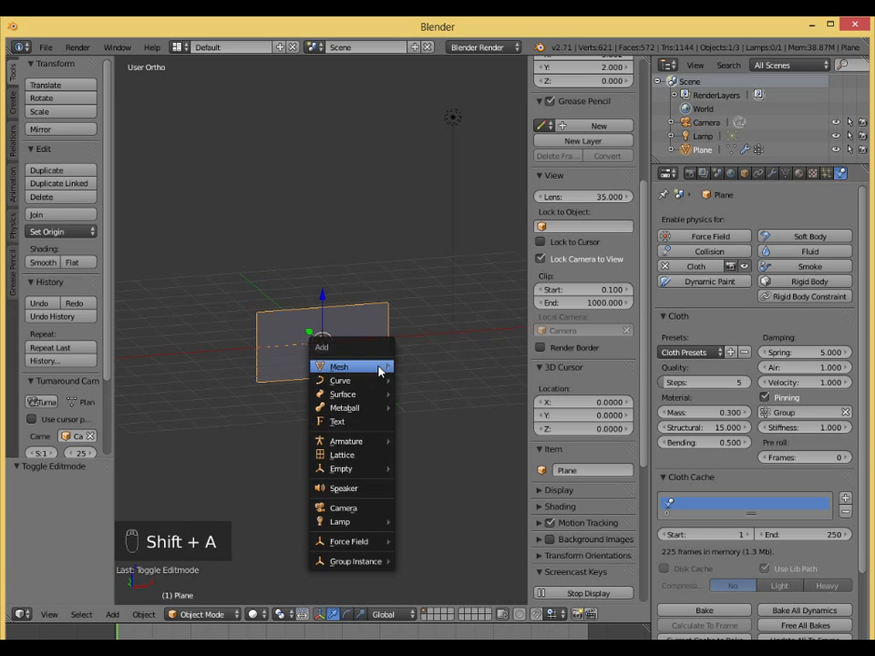
mouse_move(380, 369)
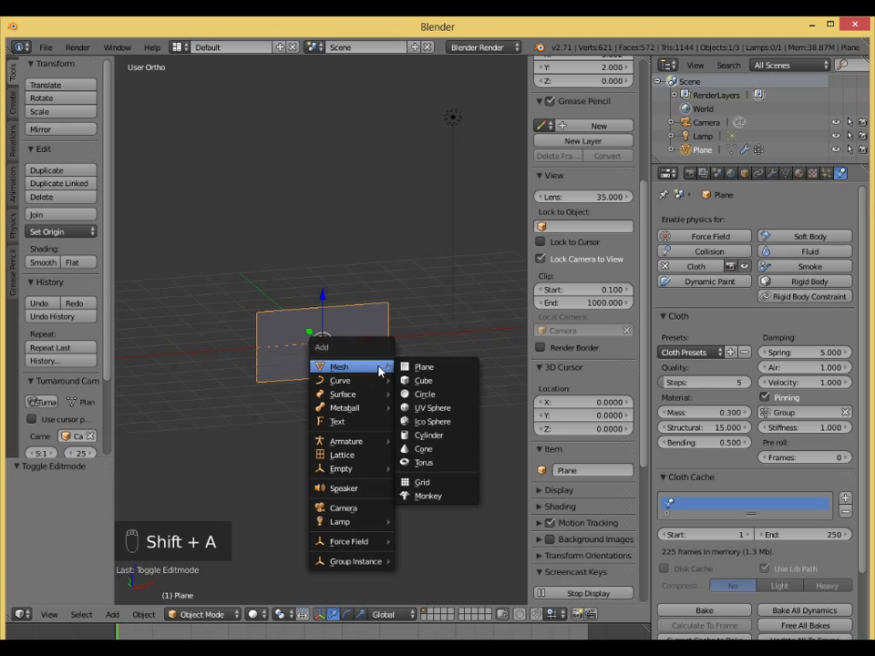
click(429, 435)
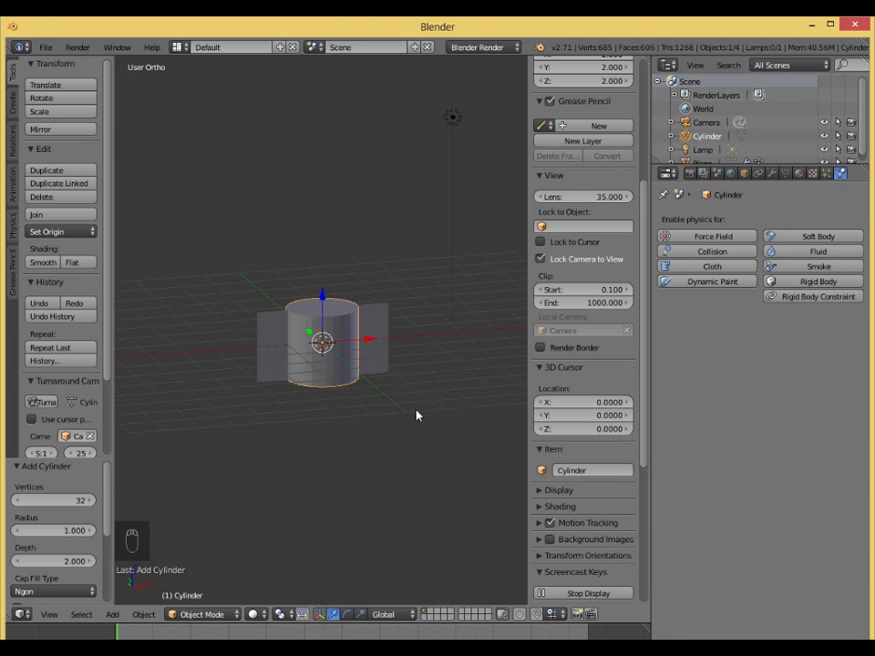
key(s)
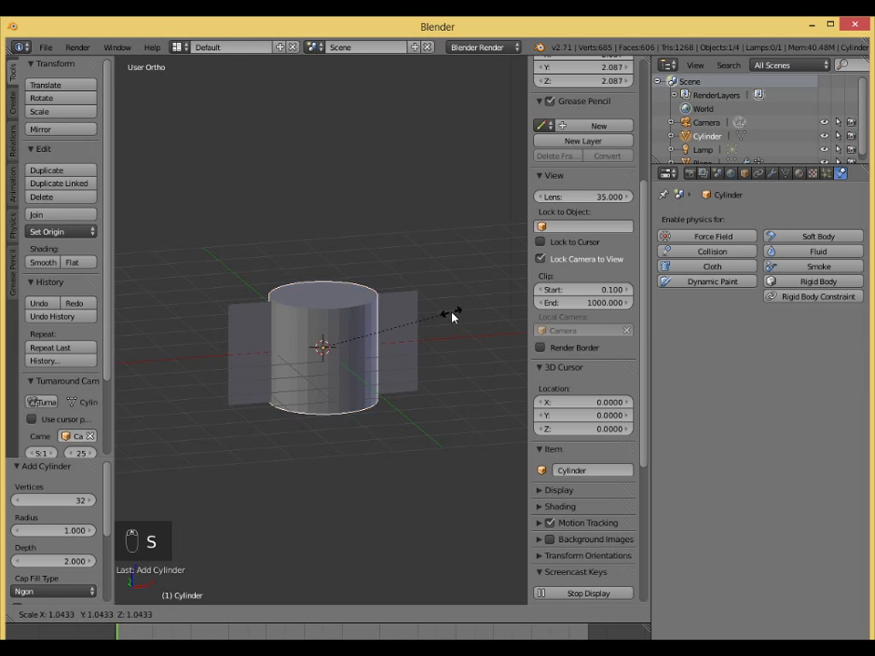
click(338, 355)
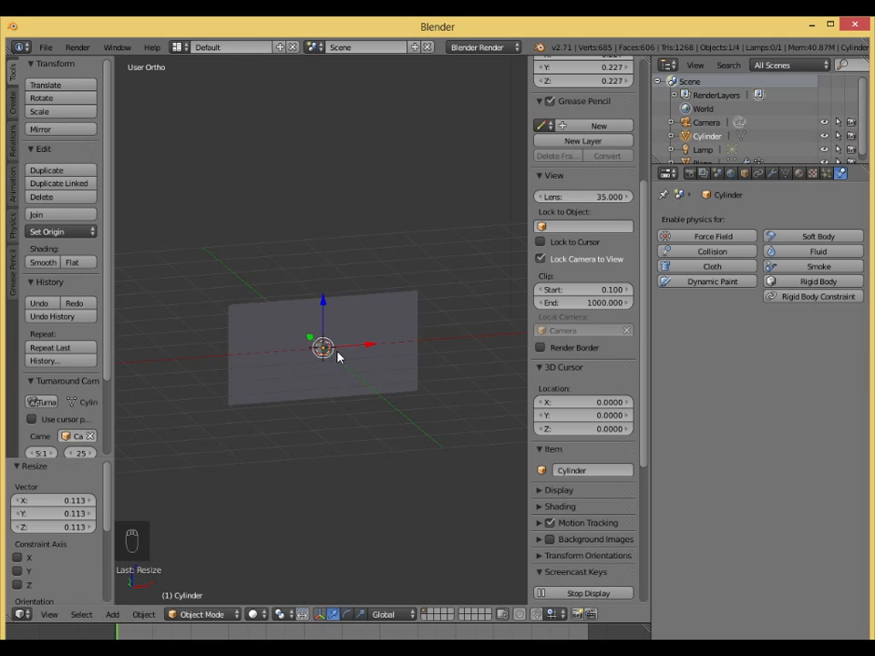
- Stretch the cylinder along Z by a factor of about 32.5 to form a tall, thin flagpole
key(s)
key(z)
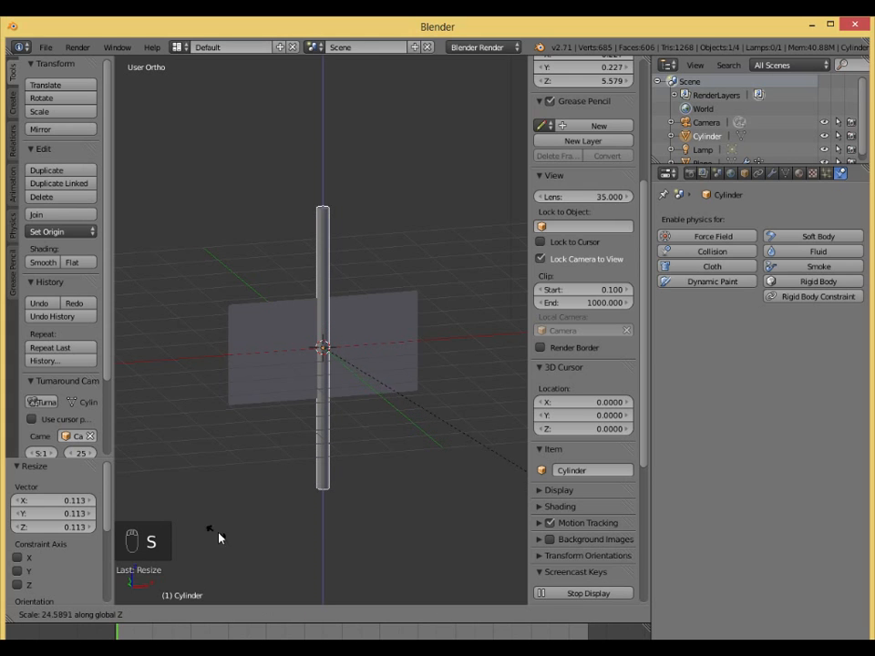
click(332, 565)
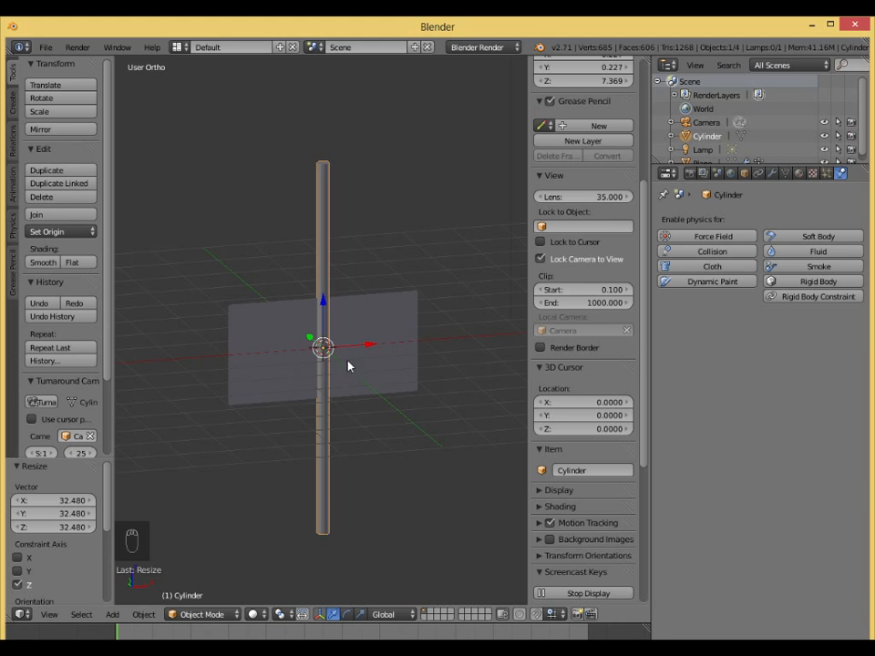
- Move the pole about 1.99 units along negative X and nudge it against the flag's pinned edge in front view
drag(370, 352, 271, 361)
key(KP_1)
scroll(268, 361, up, 5)
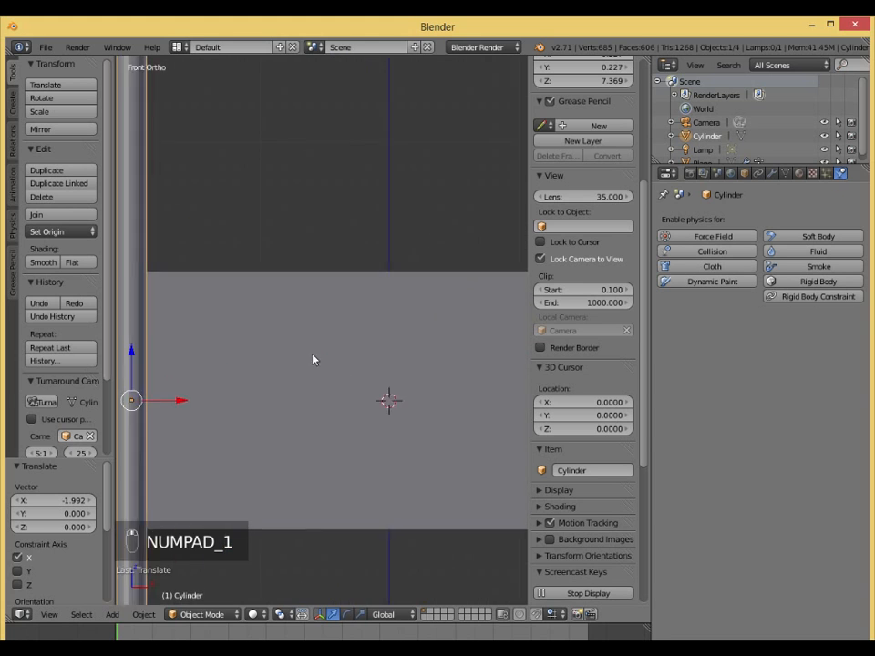
shift+middle_drag(312, 357, 381, 357)
drag(265, 399, 261, 398)
- Lower the pole about 2.43 units along Z so its tip sits just above the flag's upper edge
drag(208, 351, 238, 133)
scroll(245, 277, down, 4)
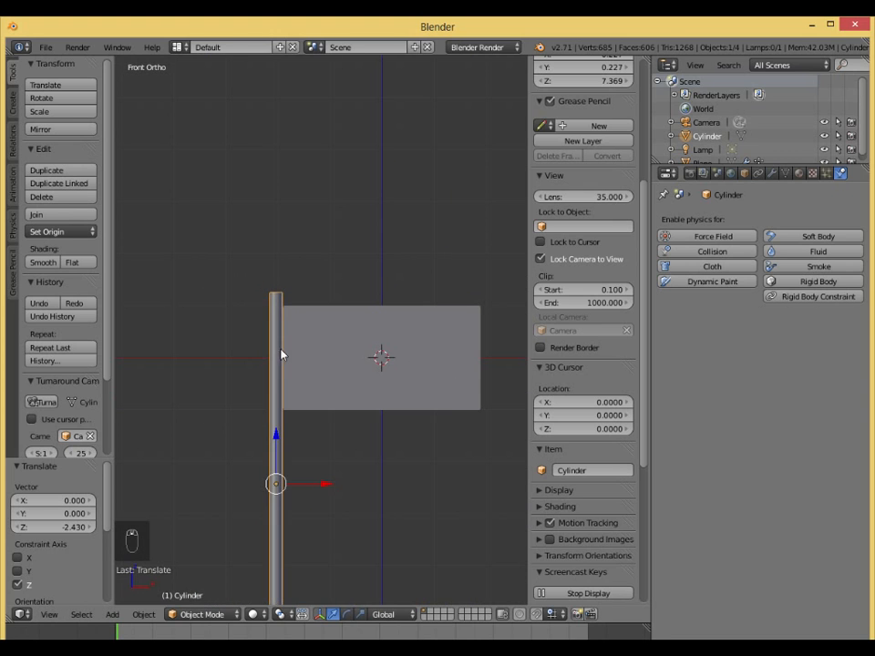
mouse_move(283, 353)
middle_down()
mouse_move(354, 400)
mouse_move(295, 396)
mouse_move(287, 359)
middle_up()
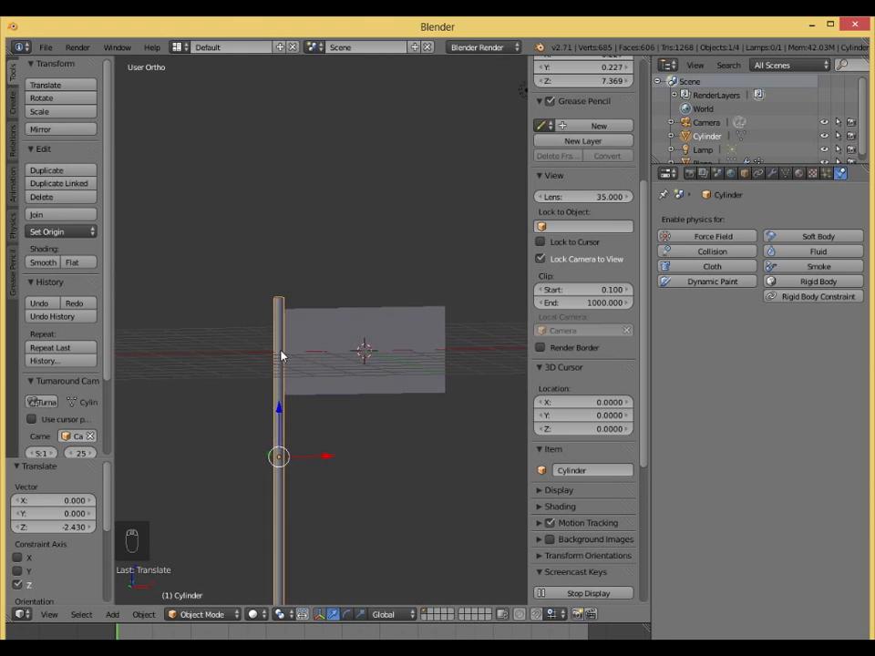
- Cut 42 evenly spaced edge loops across the length of the flagpole, leaving them unslid
scroll(281, 353, up, 4)
key(Tab)
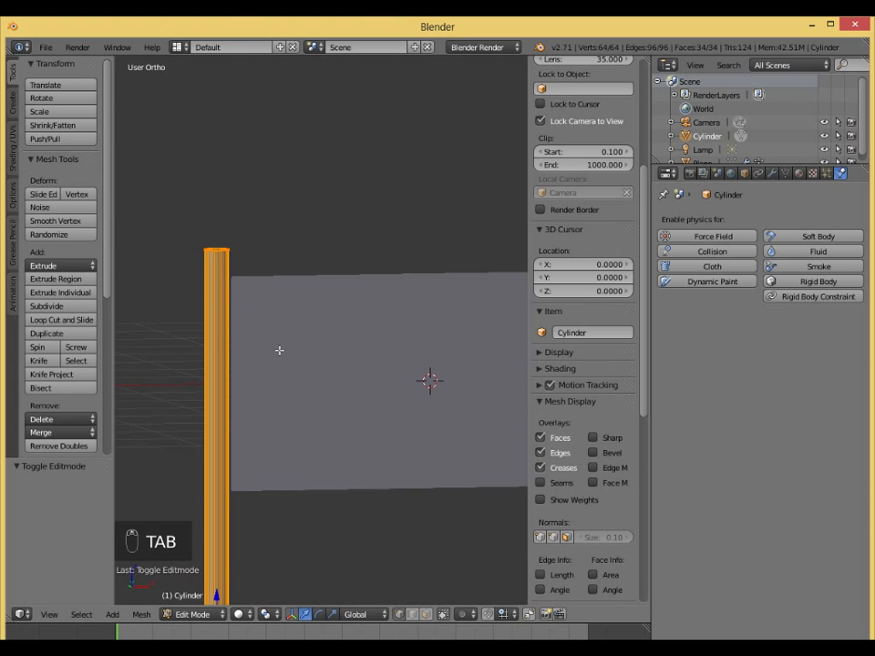
key(ctrl+r)
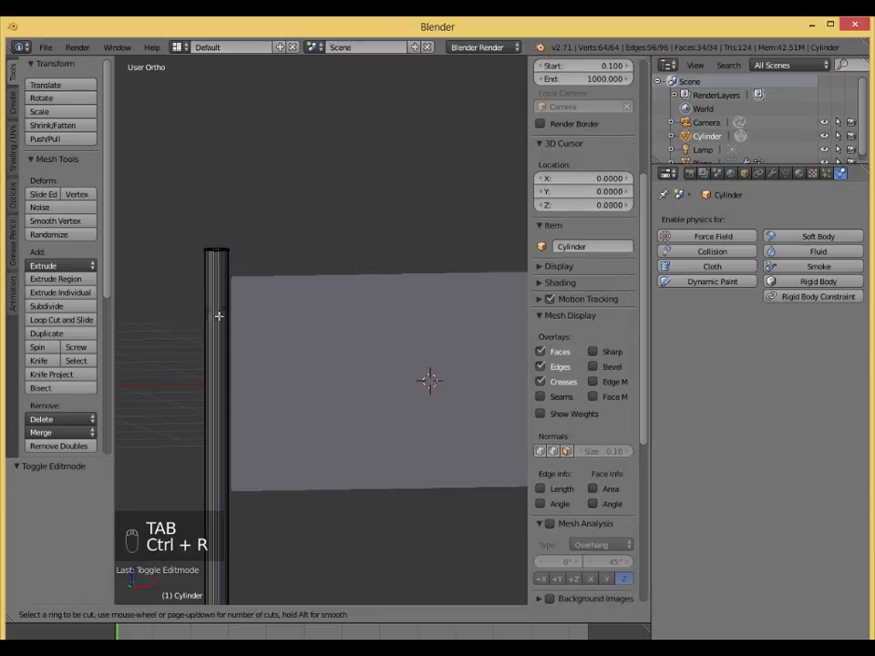
scroll(218, 345, up, 3)
scroll(217, 345, up, 15)
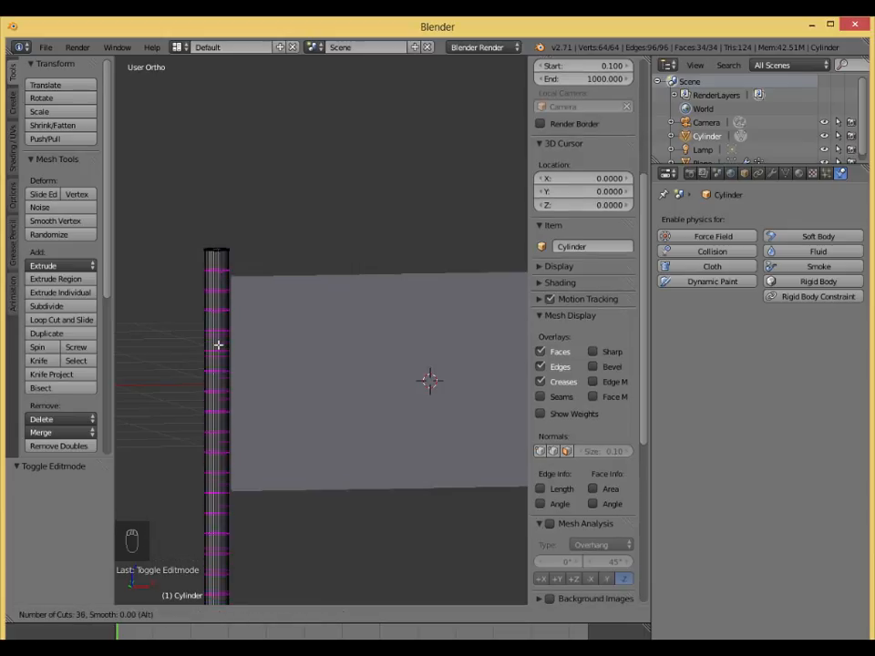
scroll(218, 344, up, 4)
click(218, 344)
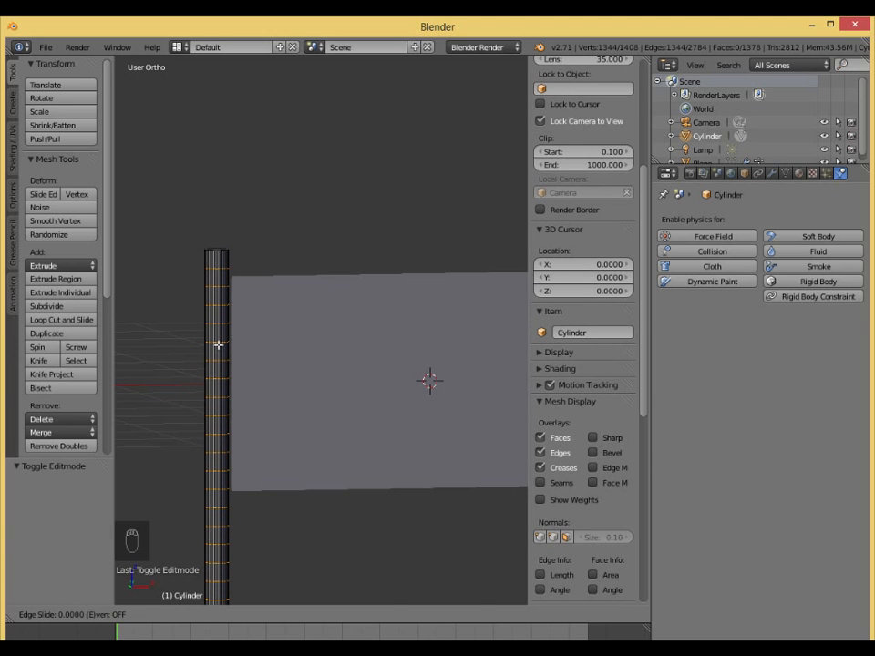
right_click(217, 344)
- Place the 3D cursor in front view between the pole and the flag's upper corner, at about X -1.91, Z 0.94
middle_drag(281, 347, 242, 346)
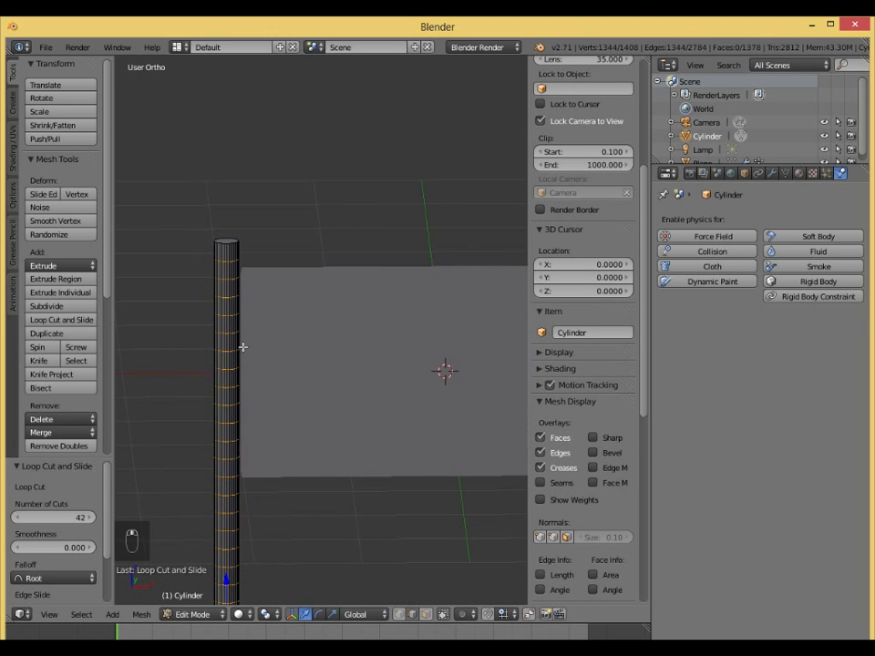
key(KP_1)
scroll(242, 288, up, 6)
shift+middle_drag(243, 288, 497, 420)
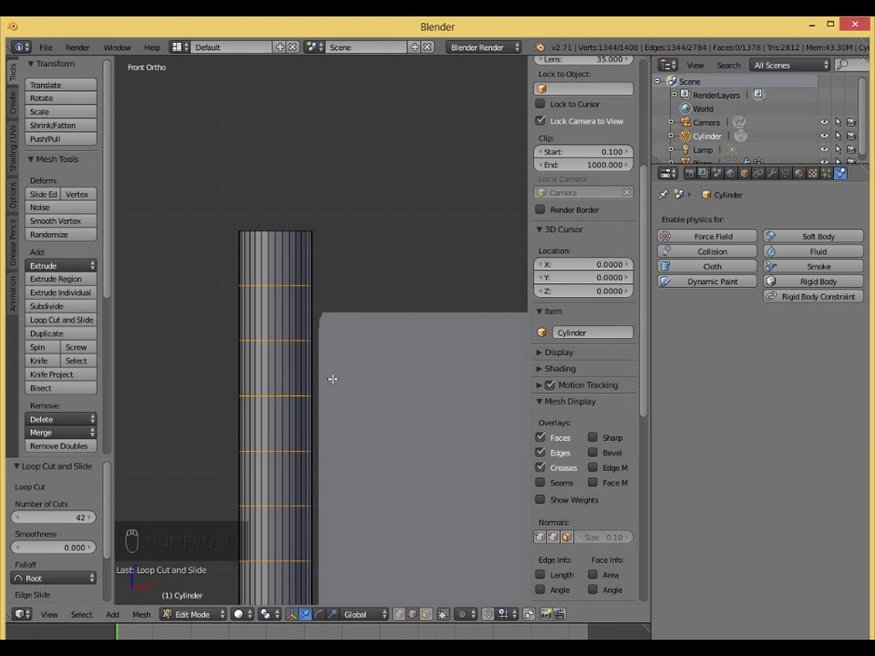
scroll(331, 379, down, 5)
scroll(332, 379, up, 5)
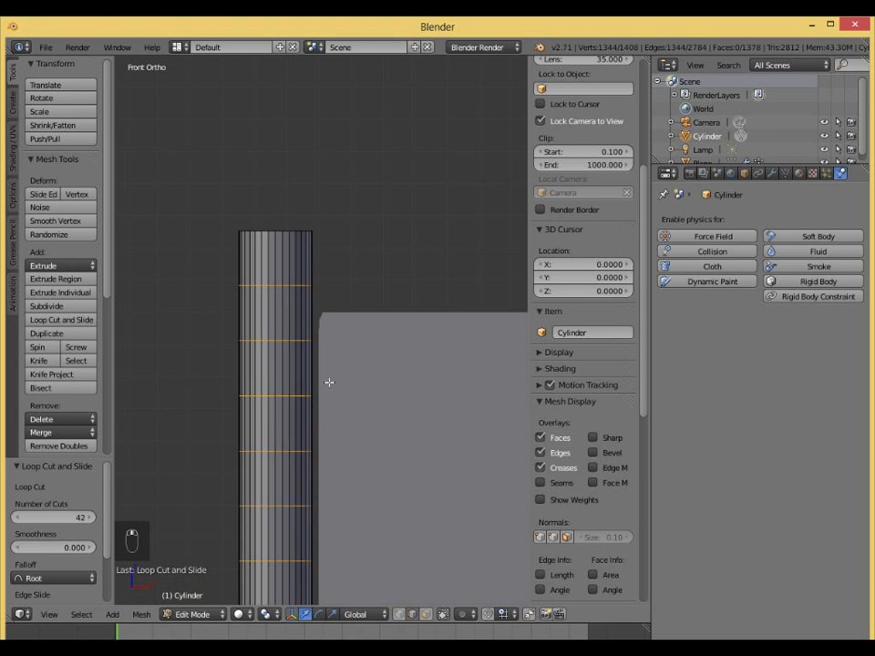
click(314, 333)
click(316, 329)
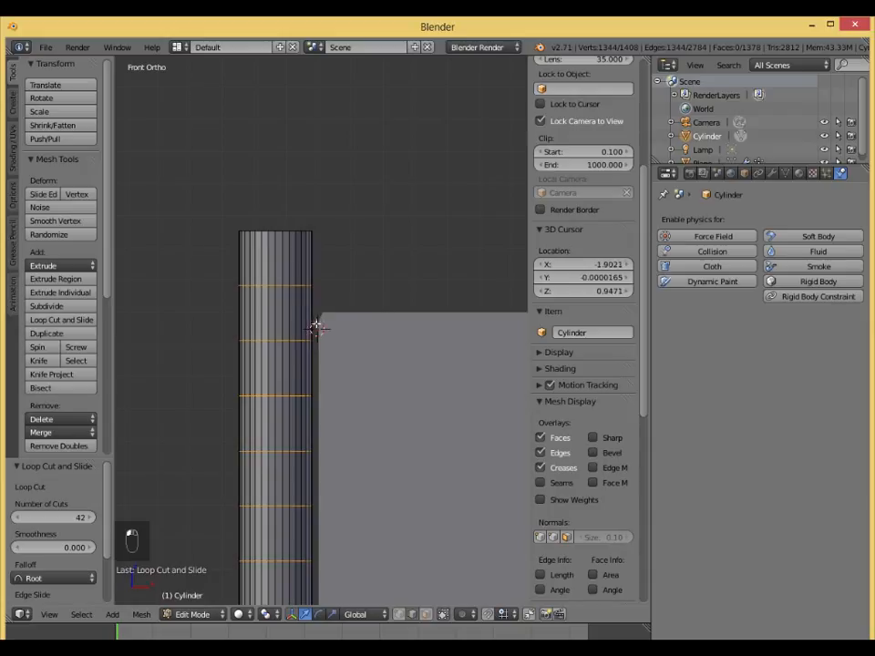
click(313, 327)
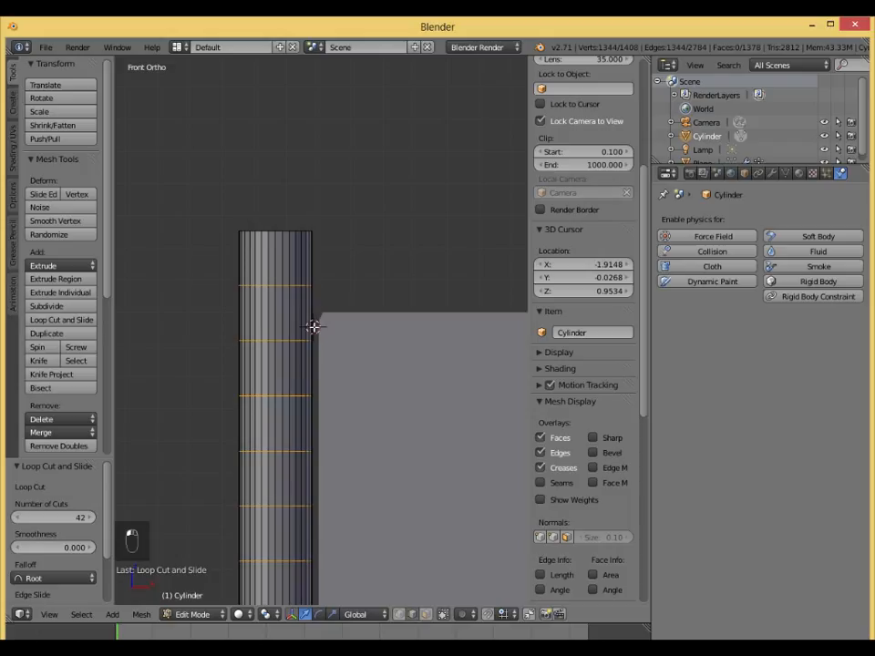
click(314, 332)
- Add a cube at the 3D cursor within the pole mesh and scale it down uniformly to about 0.032
key(shift+a)
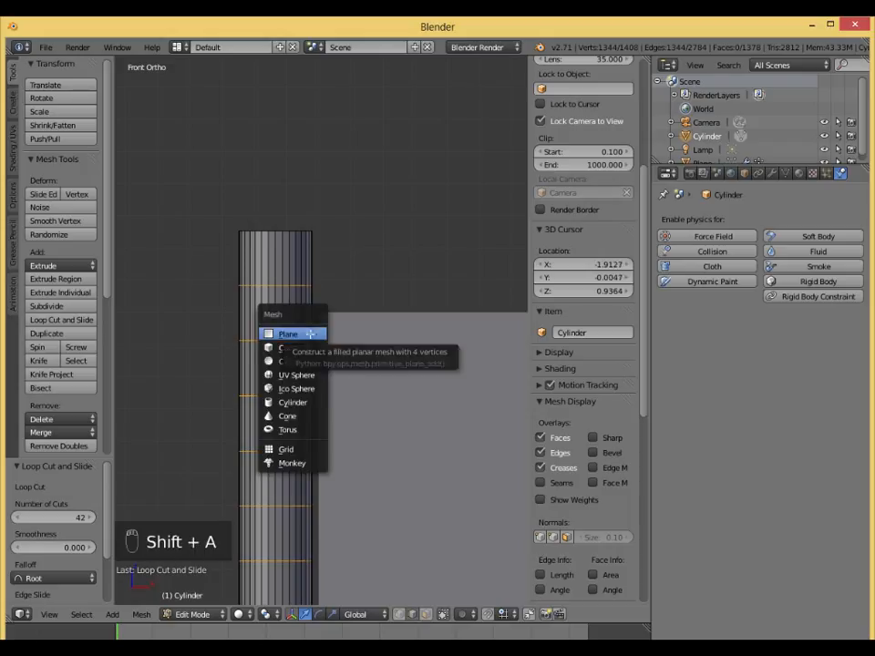
click(293, 346)
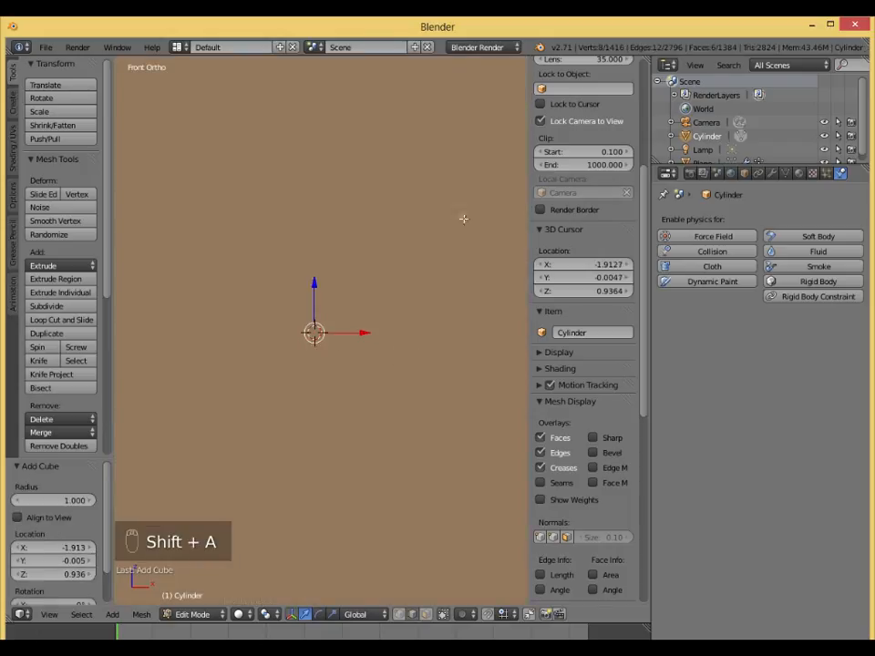
key(s)
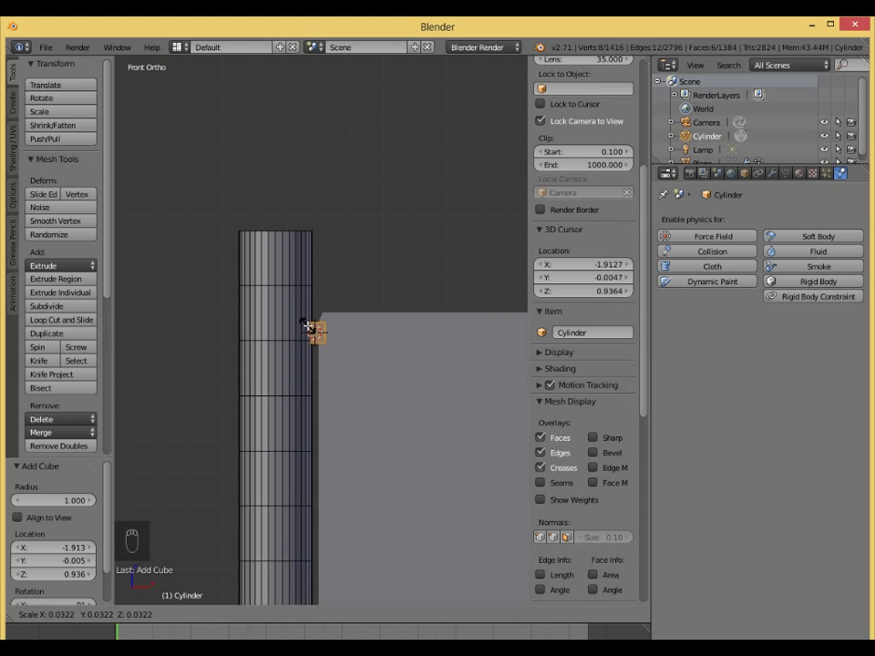
click(309, 326)
middle_drag(310, 334, 363, 353)
key(KP_1)
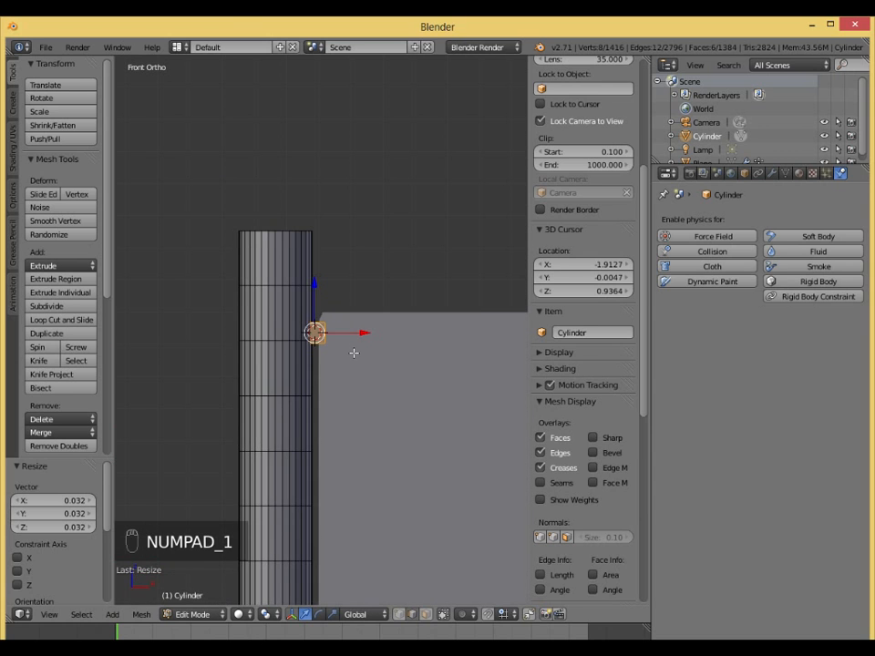
- Duplicate the small cube and move the copy about 1.871 units down along Z to the flag's lower corner
scroll(354, 353, down, 3)
key(shift+d)
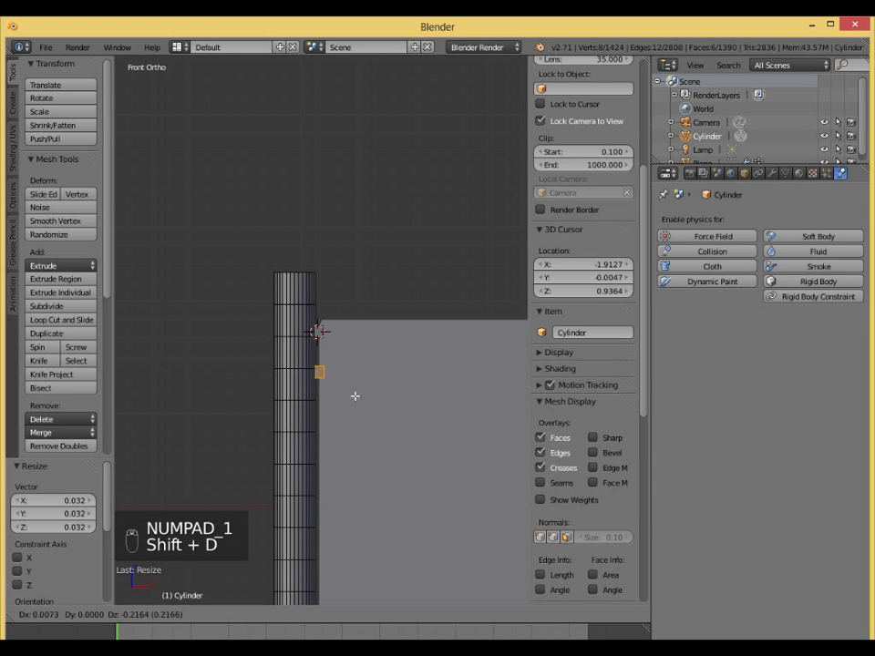
right_click(356, 558)
scroll(356, 542, down, 3)
drag(321, 286, 318, 428)
middle_drag(410, 388, 362, 428)
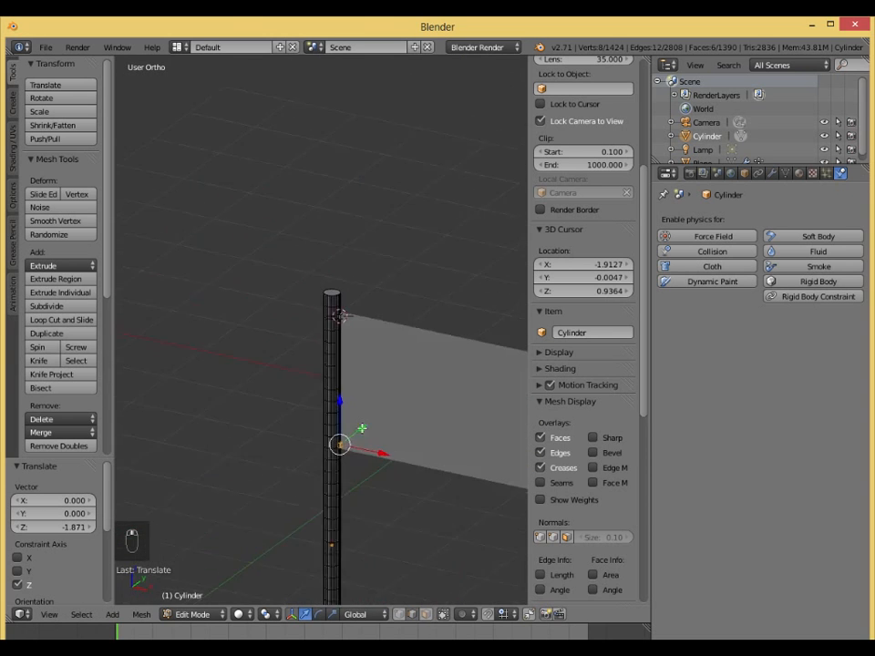
- Select the edge loop just below the pole's tip and scale it to about 0.484 to form a narrow neck
scroll(346, 301, up, 8)
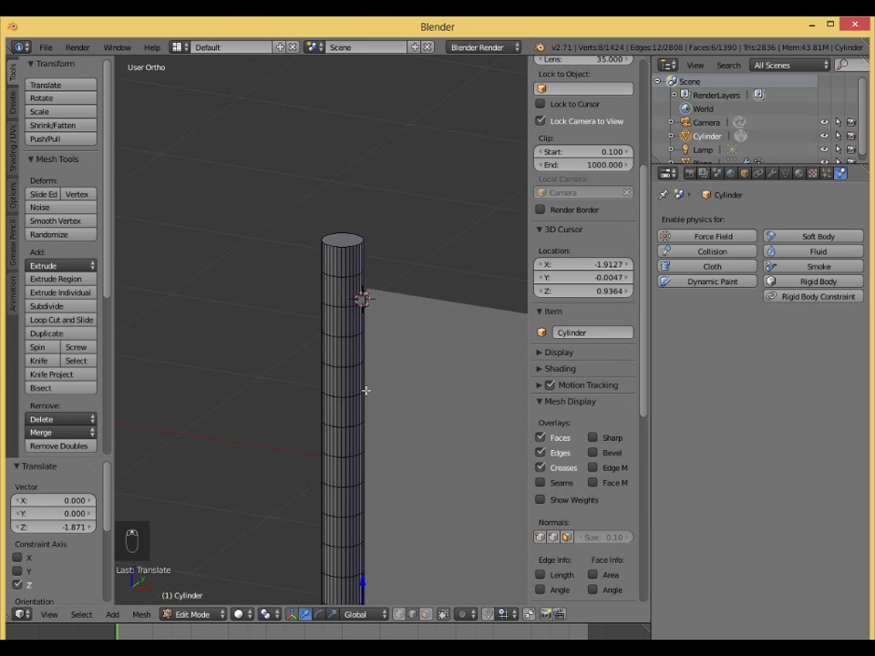
alt+right_click(356, 240)
middle_drag(356, 242, 385, 219)
alt+shift+right_click(327, 220)
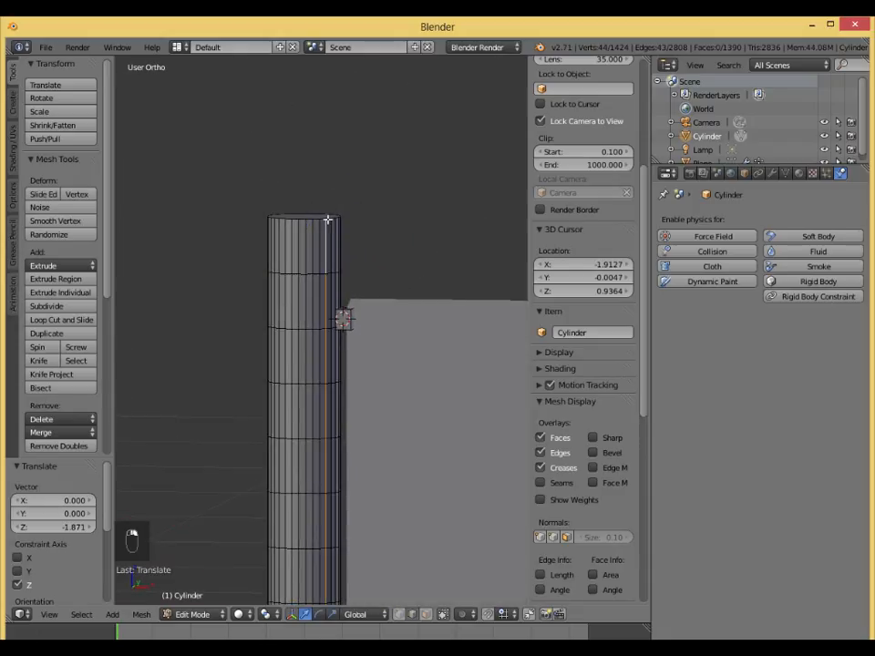
alt+shift+right_click(304, 272)
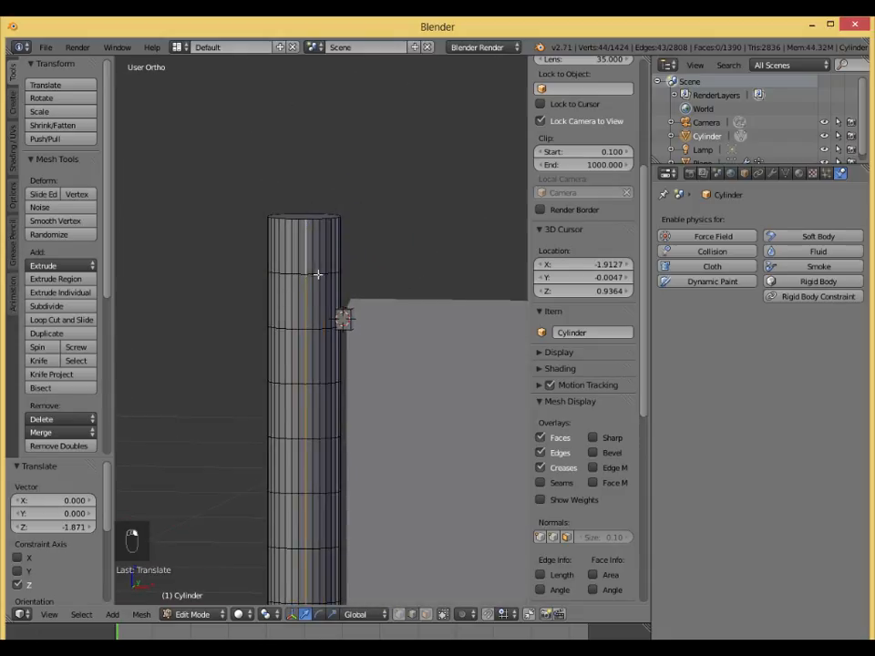
alt+right_click(317, 273)
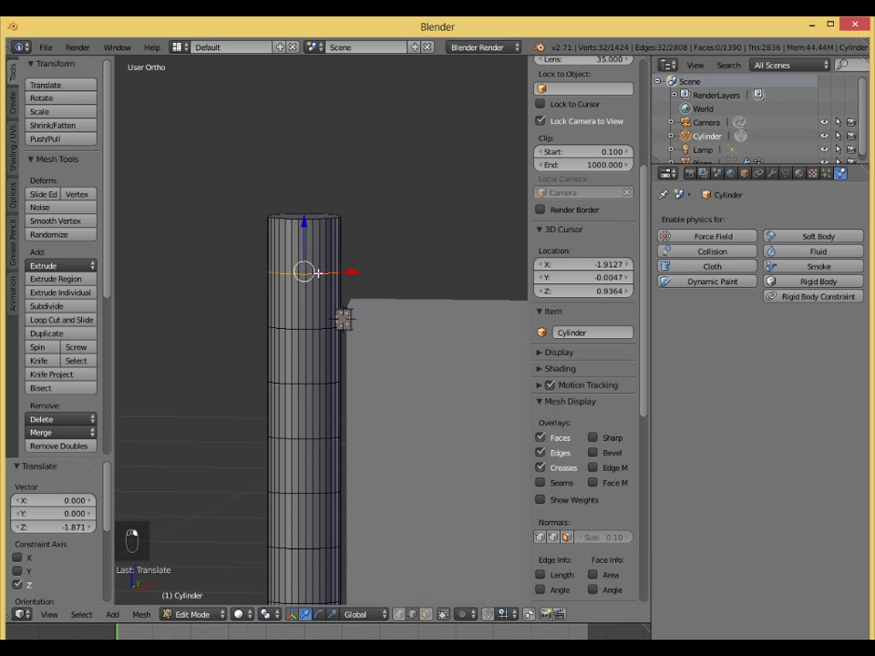
shift+middle_drag(331, 271, 314, 277)
key(s)
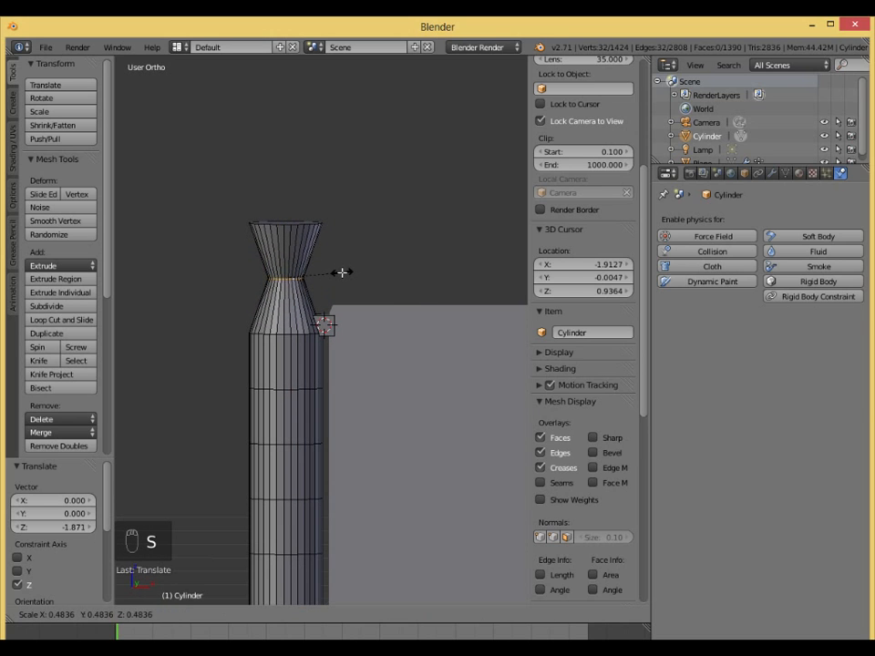
click(342, 272)
- Lower the pole's top face about 0.081 units along Z and extrude it upward by about 0.08 units
alt+right_click(286, 223)
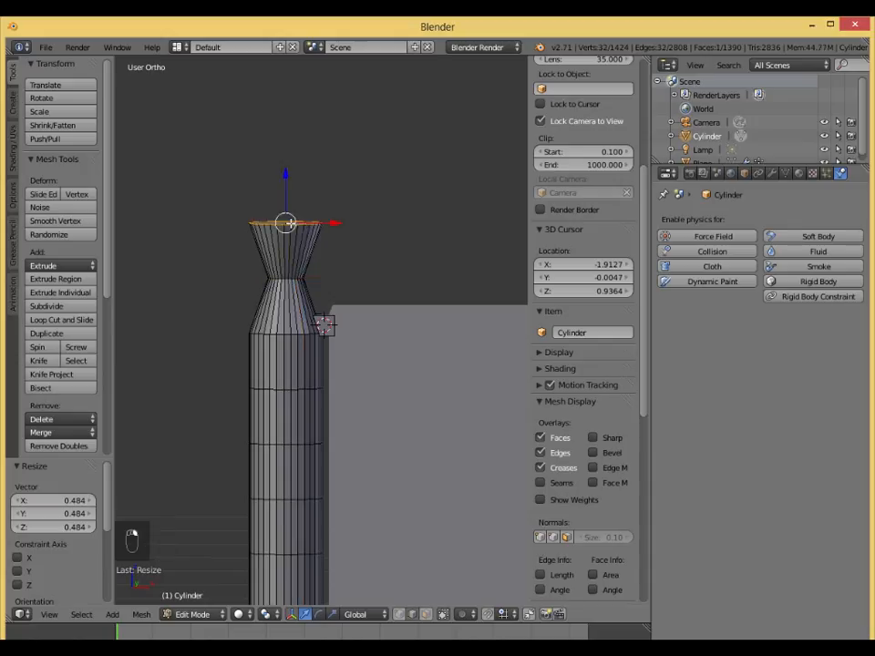
drag(287, 167, 284, 196)
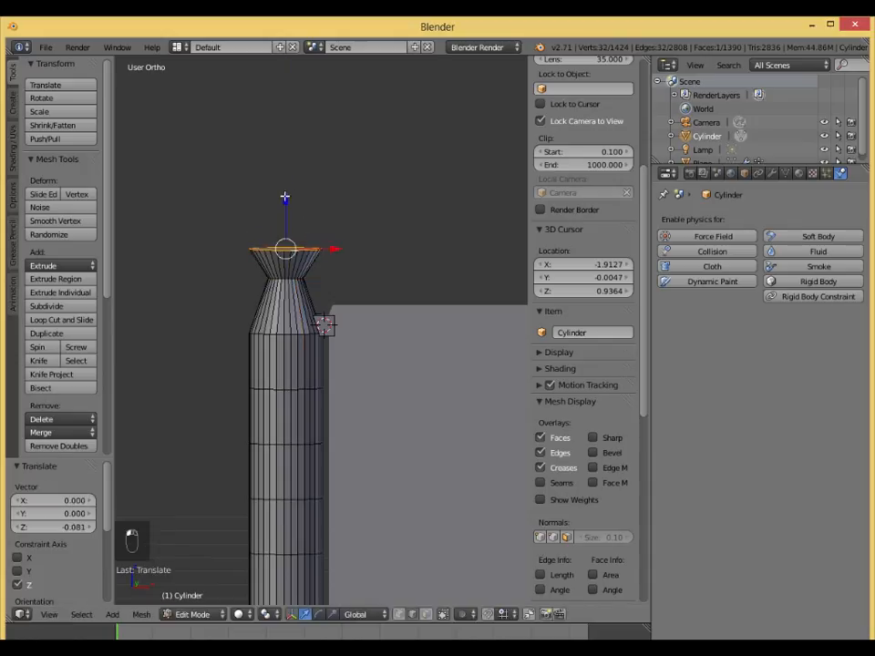
key(e)
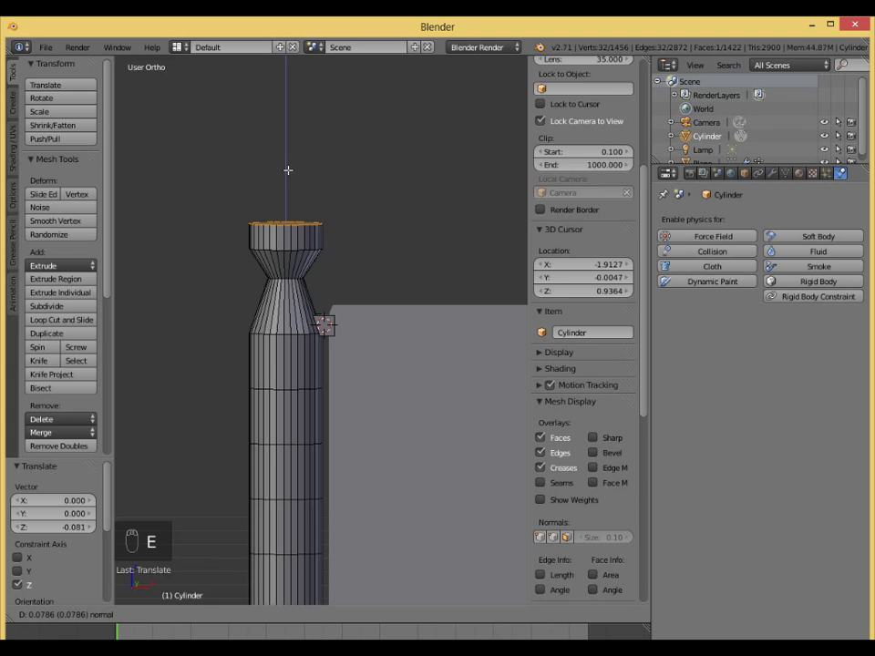
click(287, 171)
- Extrude the top face upward another 0.057 units and scale it to about 0.499 to taper the knob
key(e)
click(290, 152)
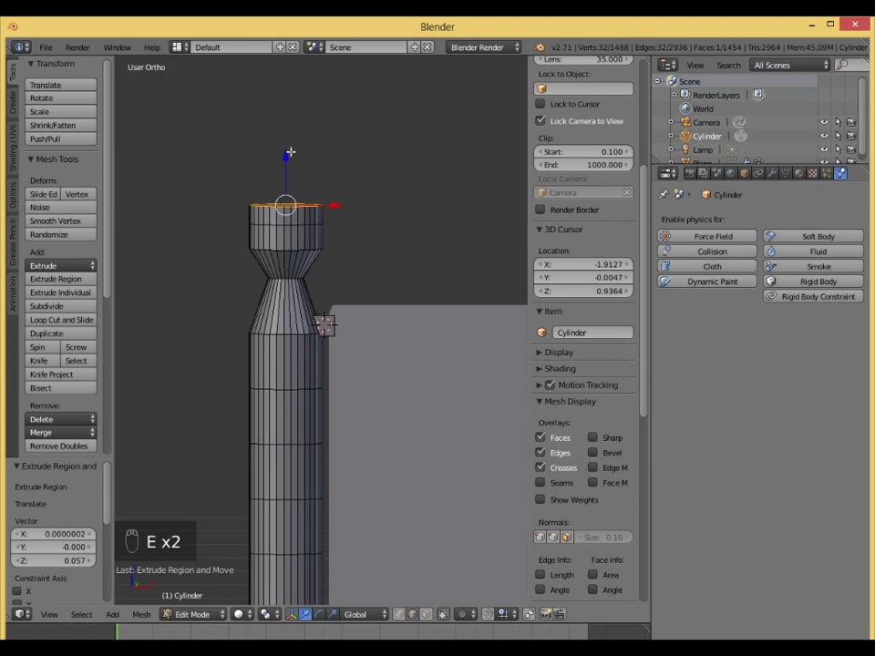
key(s)
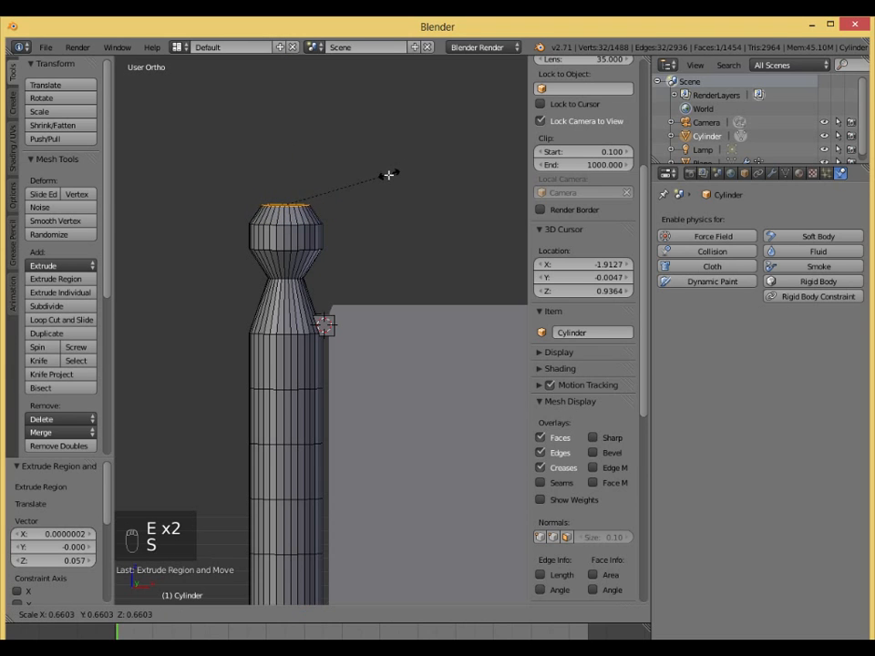
click(364, 183)
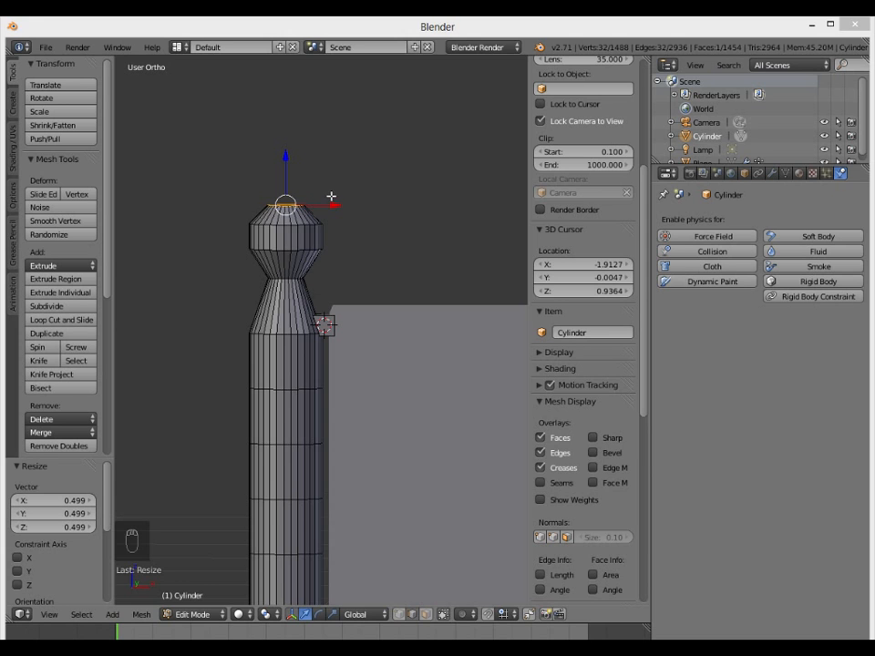
- Return to Object Mode and examine the flagpole and its shaped tip from several angles
middle_drag(331, 196, 338, 224)
scroll(313, 210, down, 4)
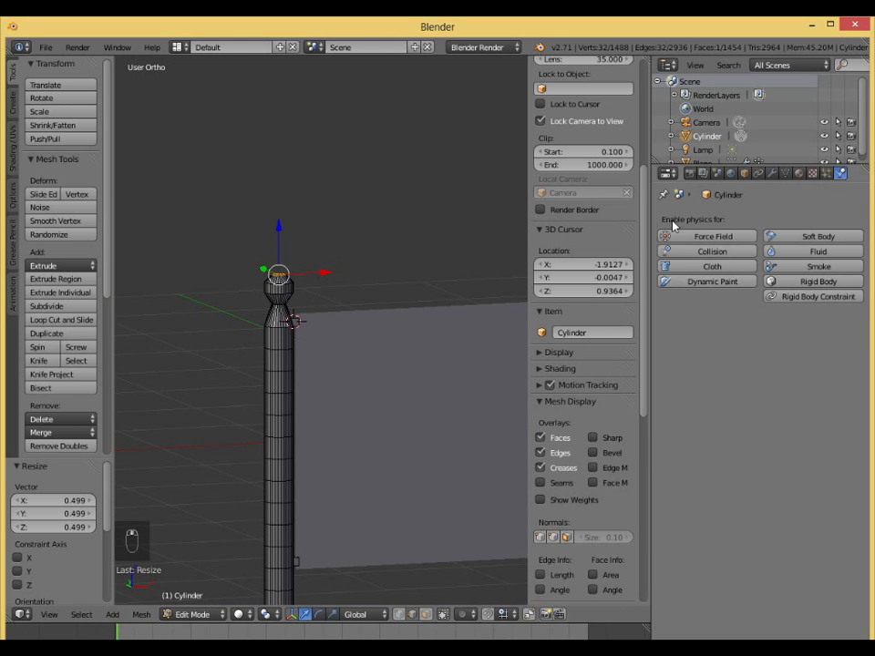
scroll(256, 228, down, 2)
middle_drag(256, 228, 289, 241)
scroll(366, 326, down, 2)
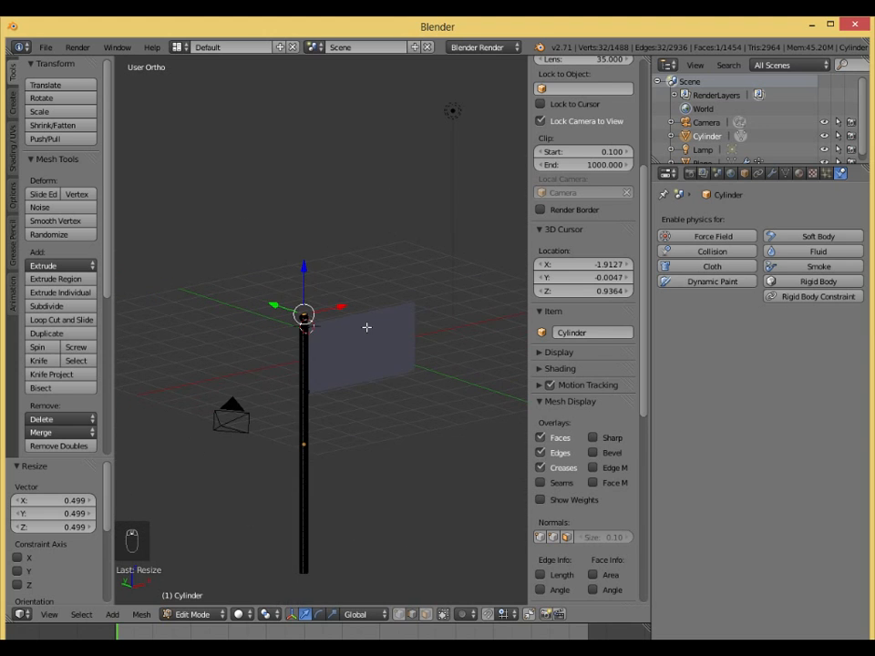
key(Tab)
middle_drag(381, 328, 407, 352)
scroll(346, 337, up, 5)
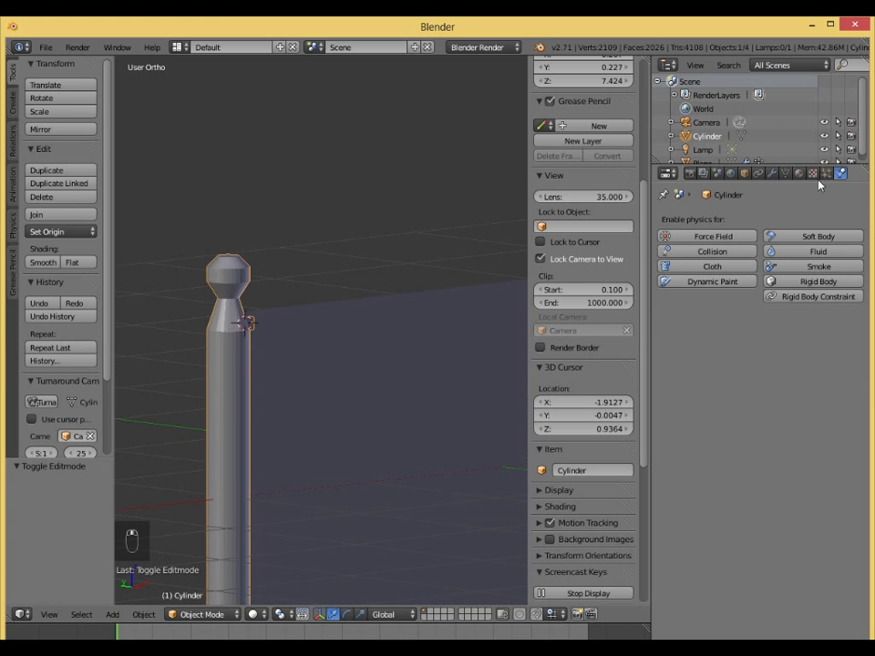
- Give the flagpole a new material with a dark brown diffuse colour
click(799, 175)
click(740, 263)
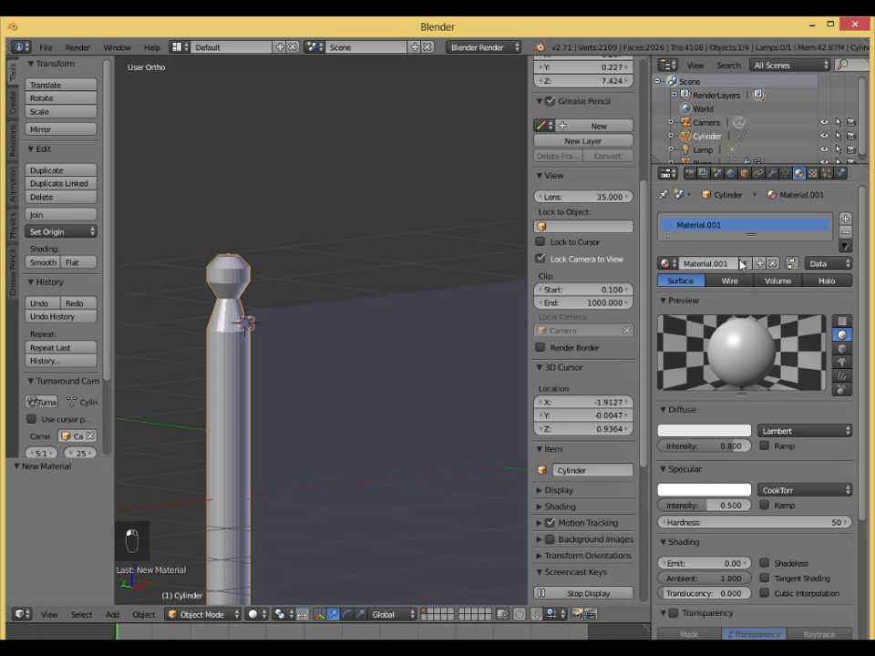
click(714, 435)
drag(680, 303, 676, 332)
drag(747, 314, 740, 298)
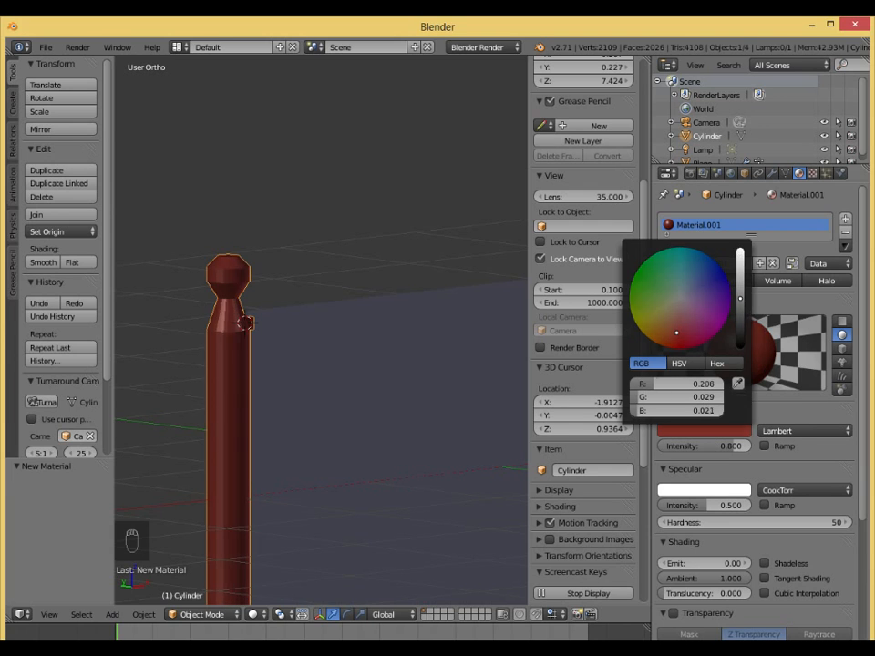
drag(652, 341, 672, 335)
- Reopen the pole in Edit Mode, test-render the scene, and return to the viewport in camera view
key(Tab)
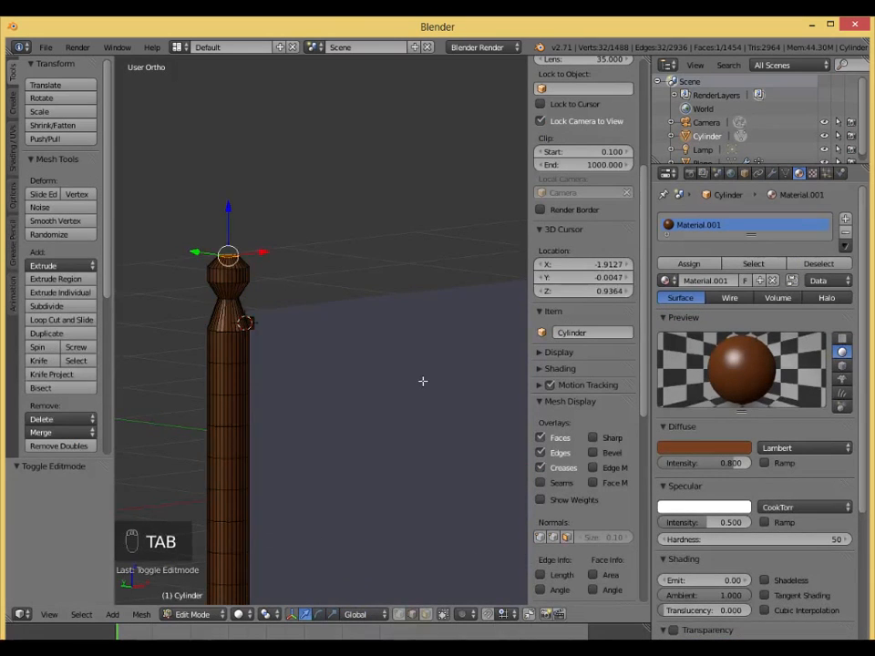
middle_drag(419, 381, 416, 357)
key(F12)
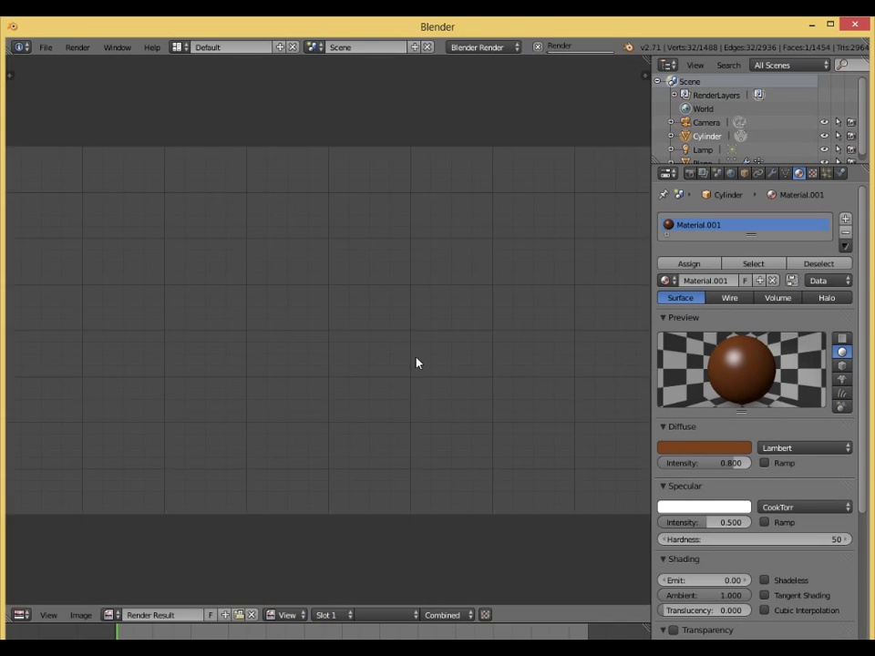
key(Escape)
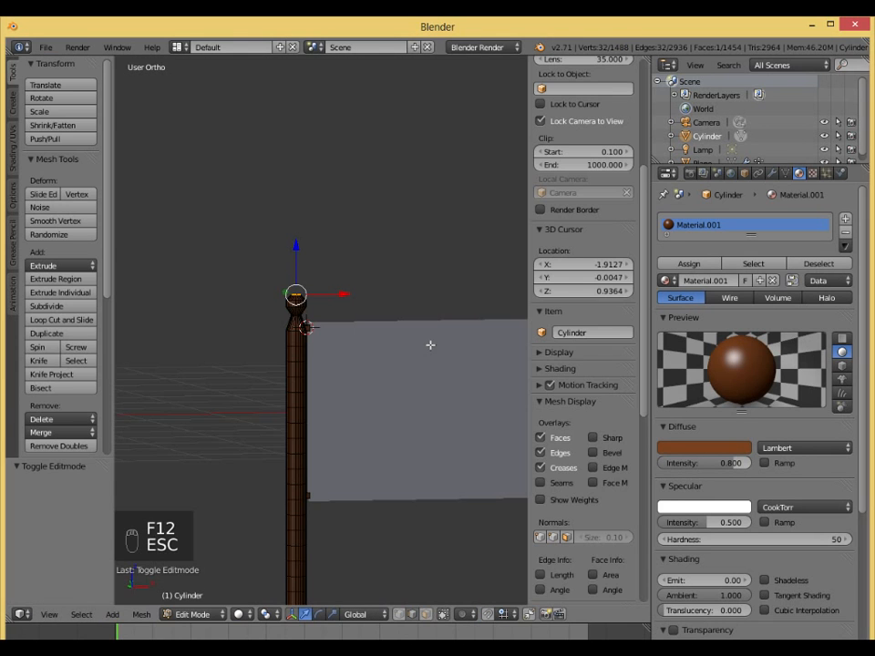
key(KP_0)
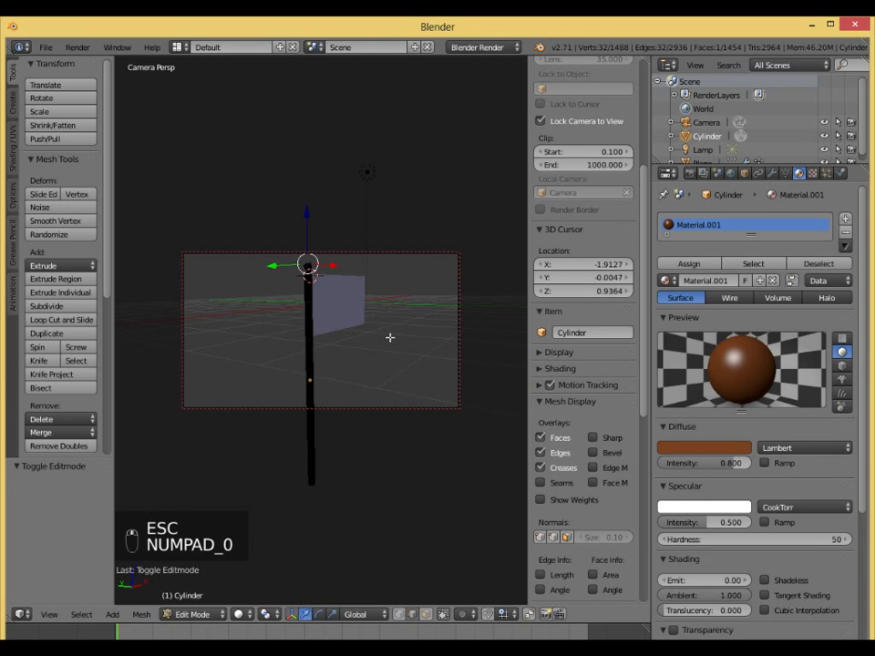
- Leave Edit Mode on the flagpole and examine the pole and flag from several angles
middle_drag(386, 314, 279, 359)
key(KP_0)
scroll(381, 372, up, 4)
key(Tab)
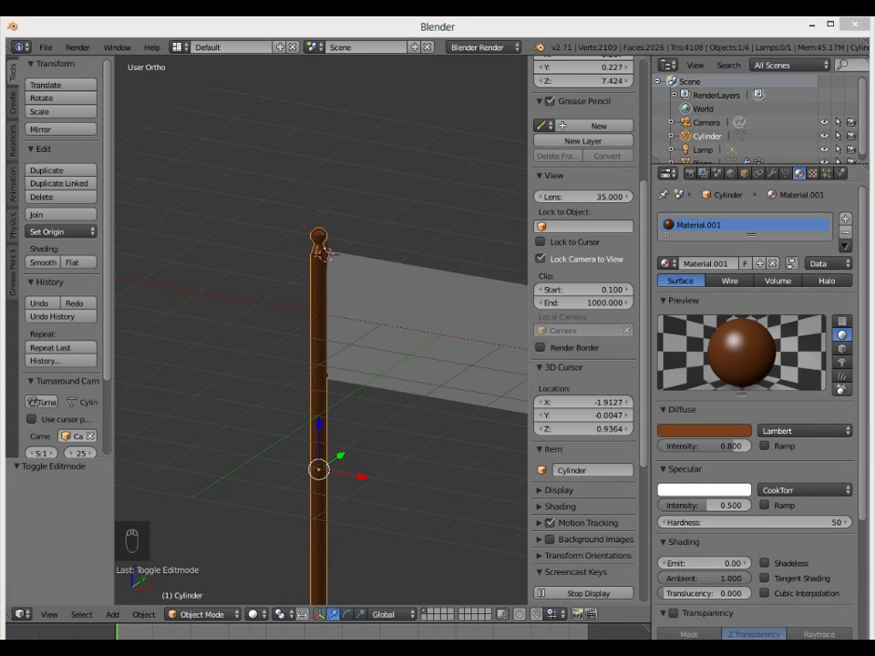
middle_drag(293, 297, 334, 343)
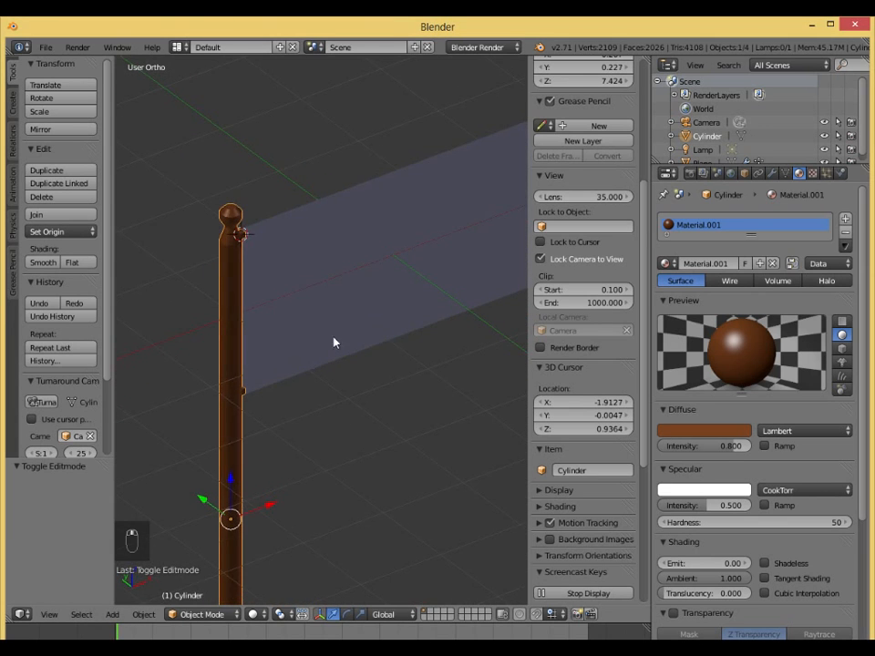
middle_drag(464, 251, 368, 308)
- Add a Wind force field at the 3D cursor near the top of the flagpole
key(shift+a)
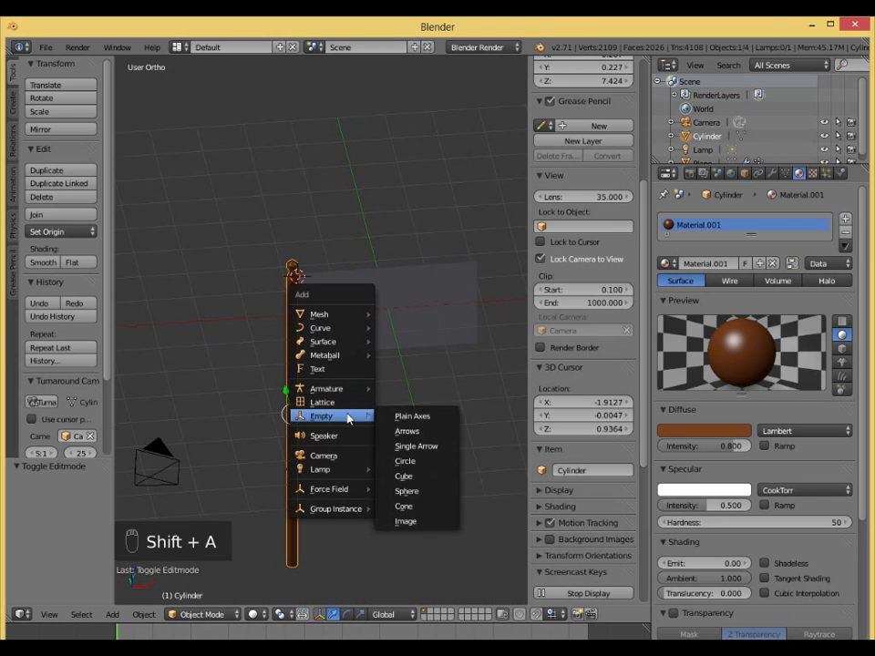
mouse_move(342, 491)
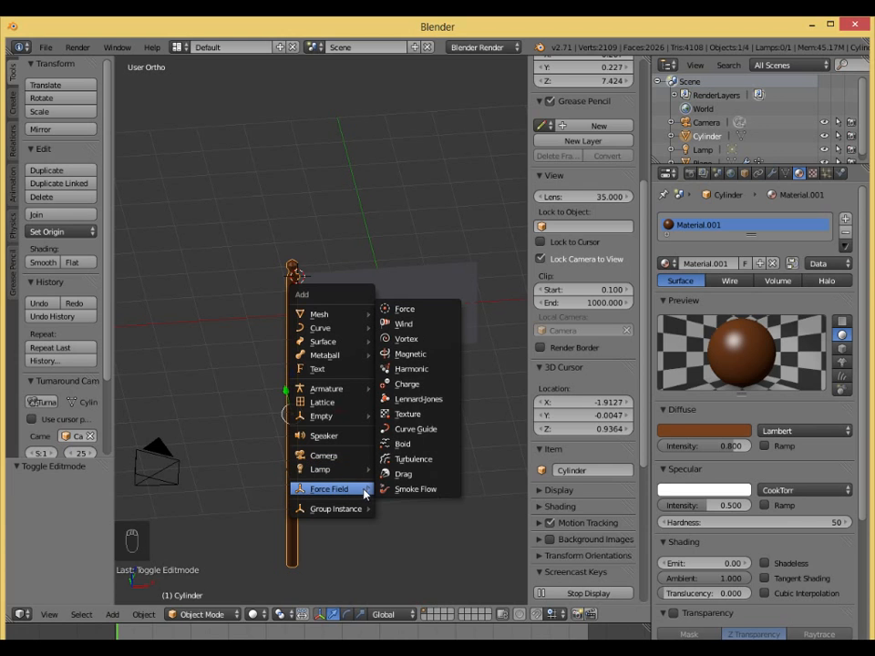
click(412, 328)
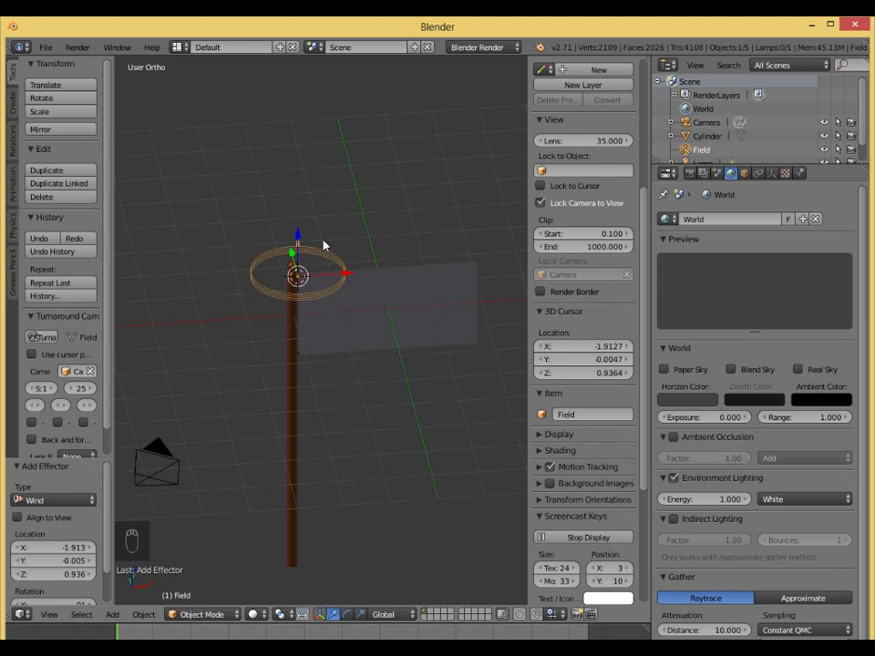
middle_drag(328, 273, 341, 246)
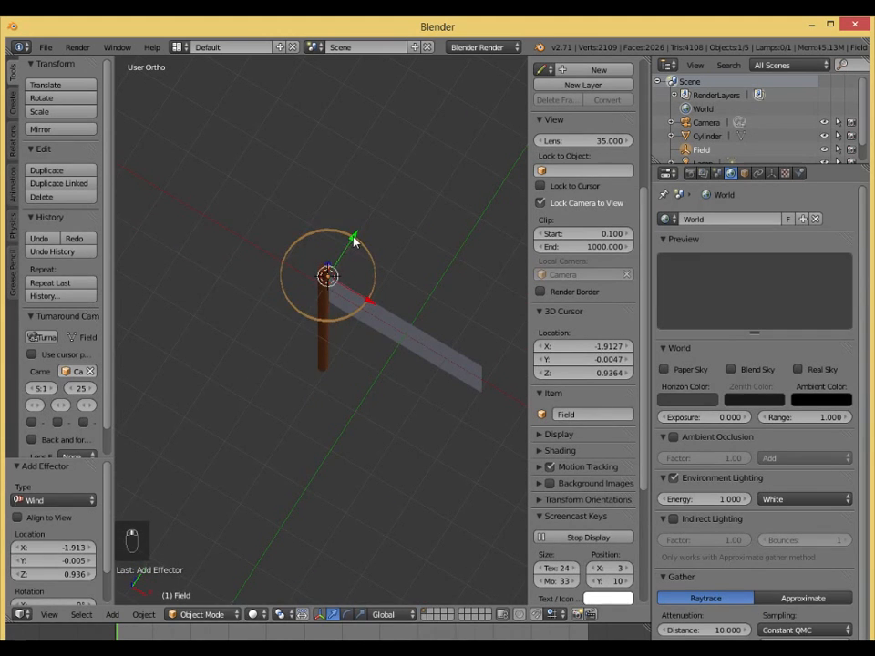
- Move the wind field about -2.193 along Y, -1.537 along X and -0.858 along Z, placing it in front of and beside the pole
key(g)
key(y)
click(292, 318)
middle_drag(293, 318, 387, 333)
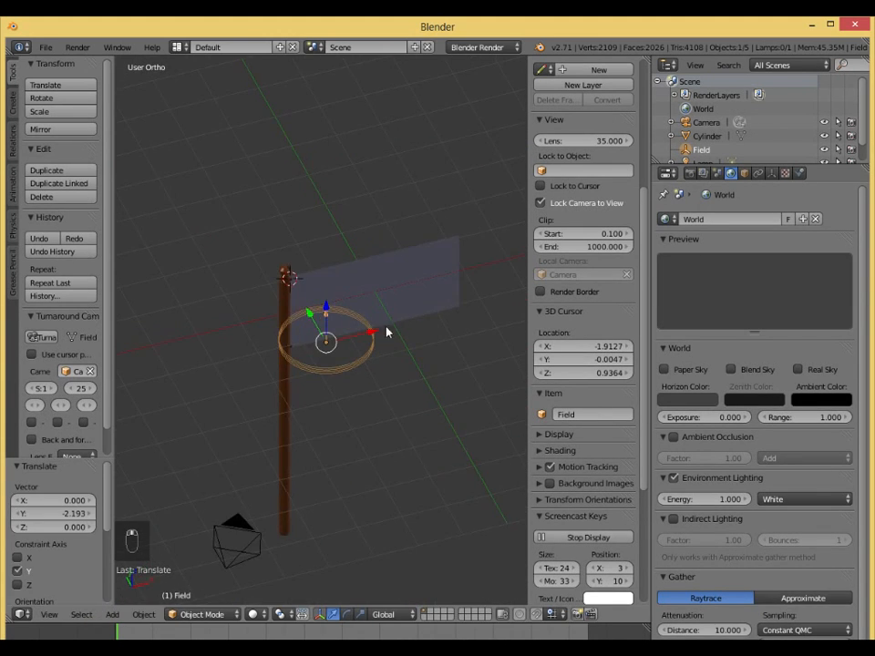
key(g)
key(x)
click(268, 346)
key(g)
key(z)
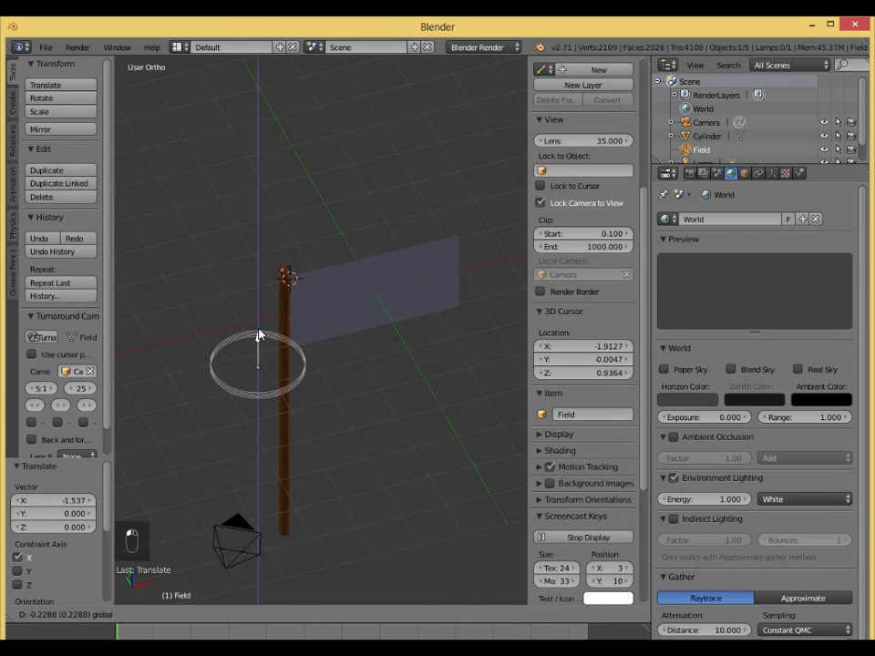
click(259, 351)
middle_drag(260, 351, 274, 327)
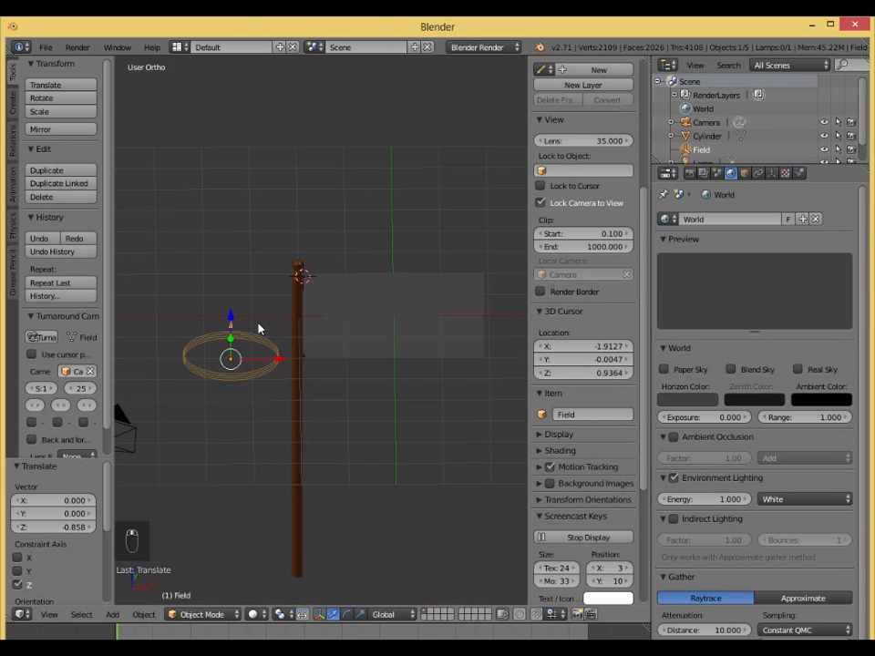
- Rotate the wind field about 90.3° around Y and 40.4° around Z so it blows towards the flag
shift+click(346, 615)
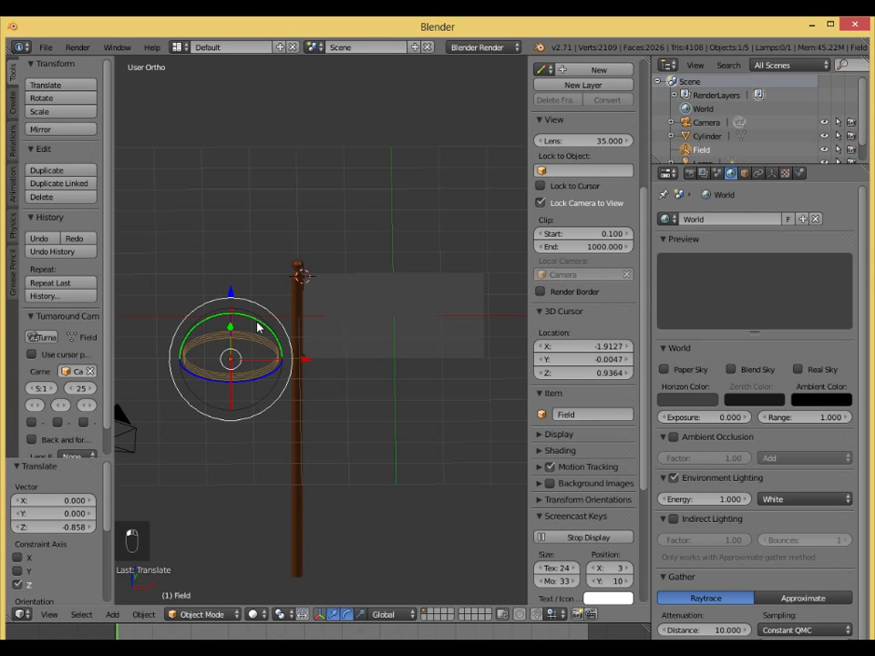
drag(258, 328, 317, 419)
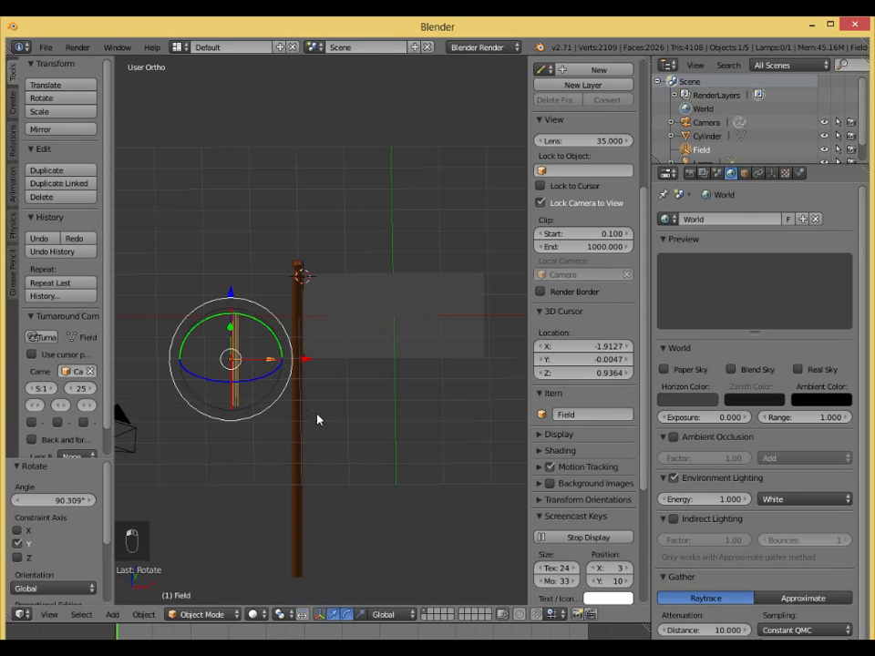
key(r)
key(z)
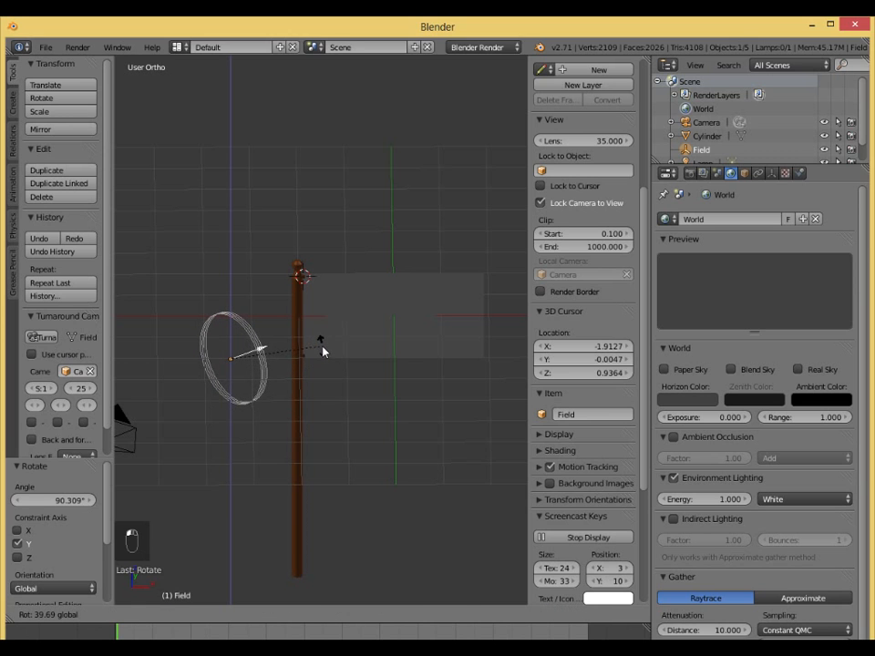
click(319, 353)
mouse_move(255, 387)
middle_down()
mouse_move(289, 441)
mouse_move(271, 390)
middle_up()
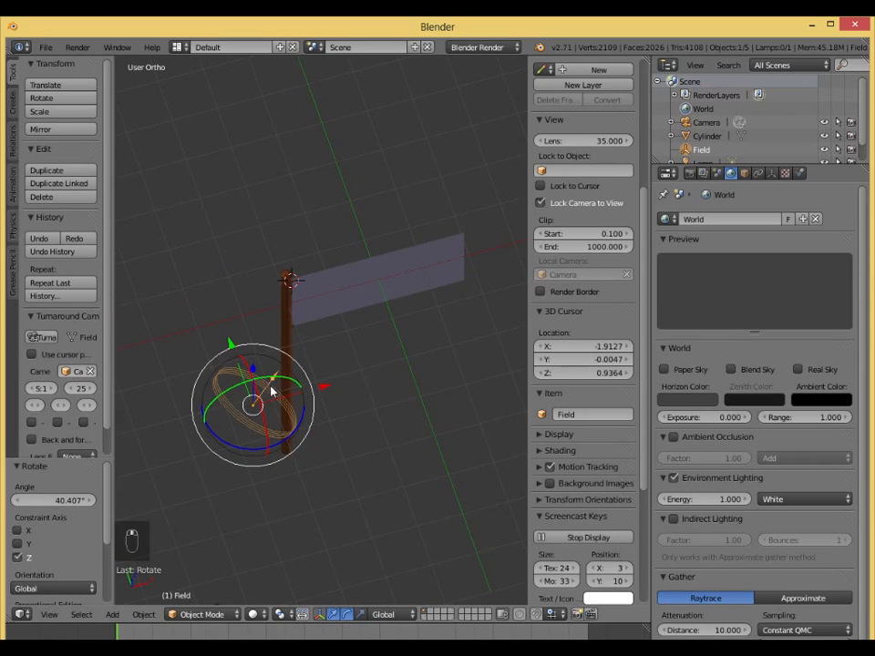
scroll(278, 385, up, 4)
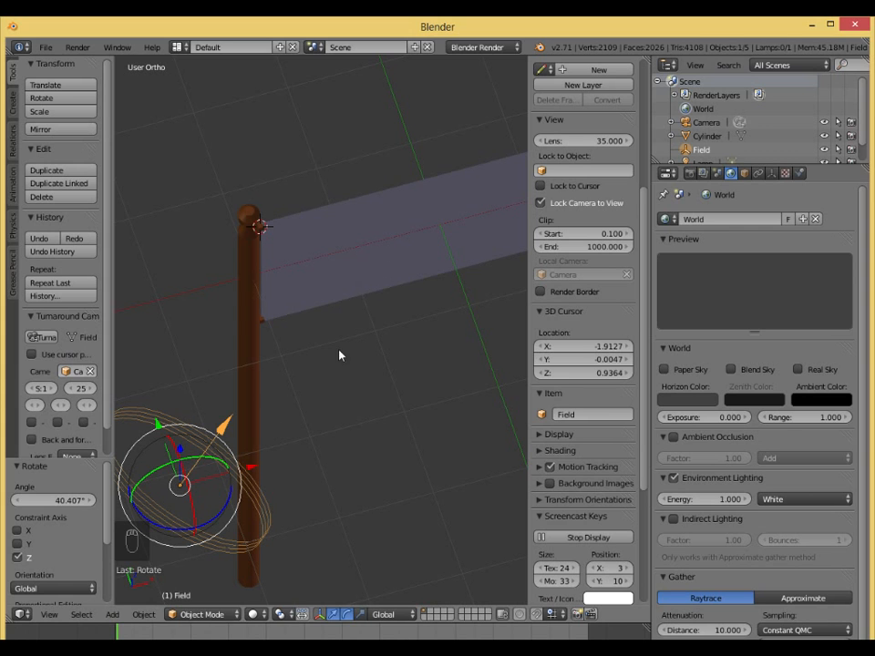
- Set the wind force field's strength to about 399.2 in its physics settings
click(540, 202)
middle_drag(299, 412, 297, 347)
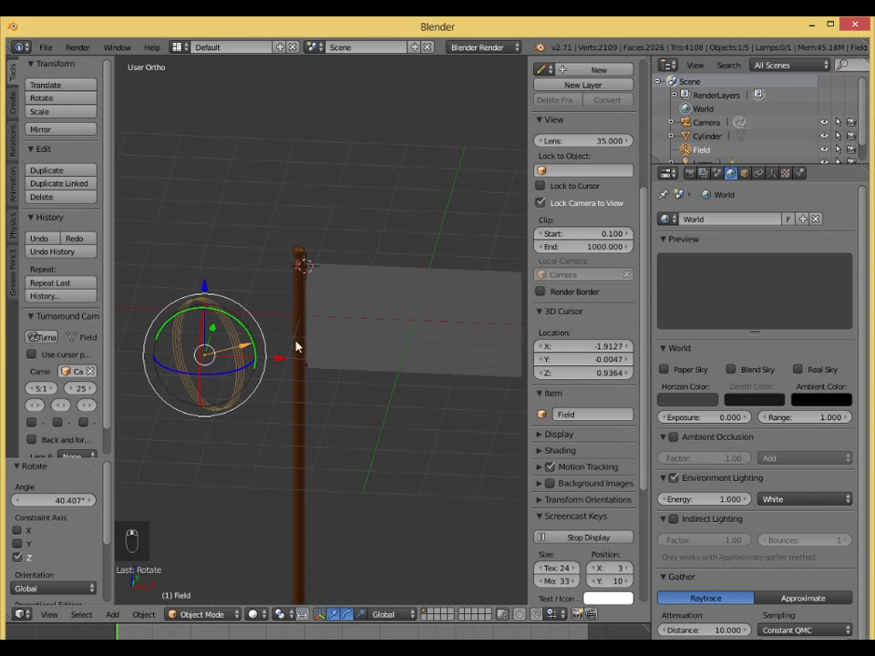
click(771, 173)
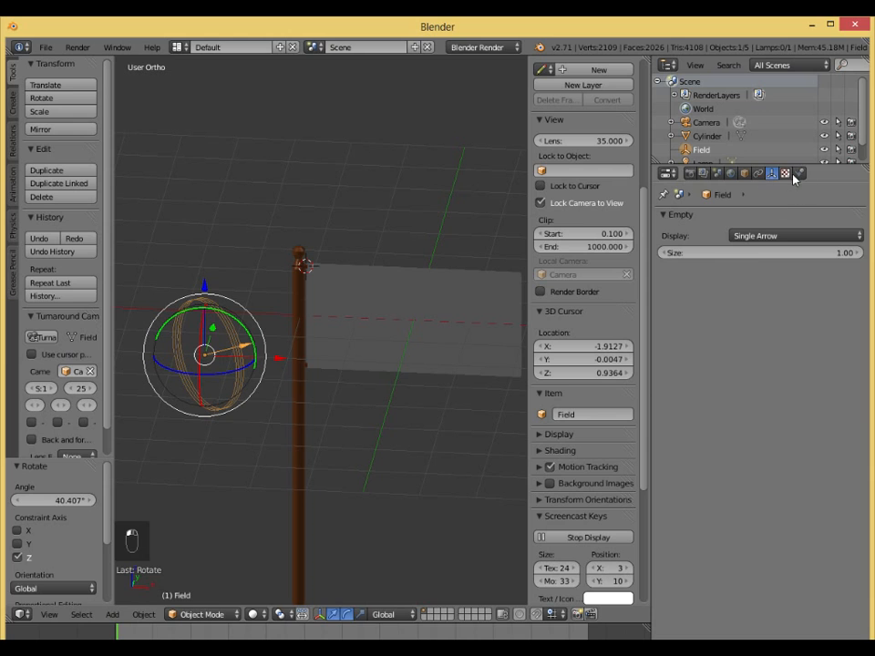
click(799, 173)
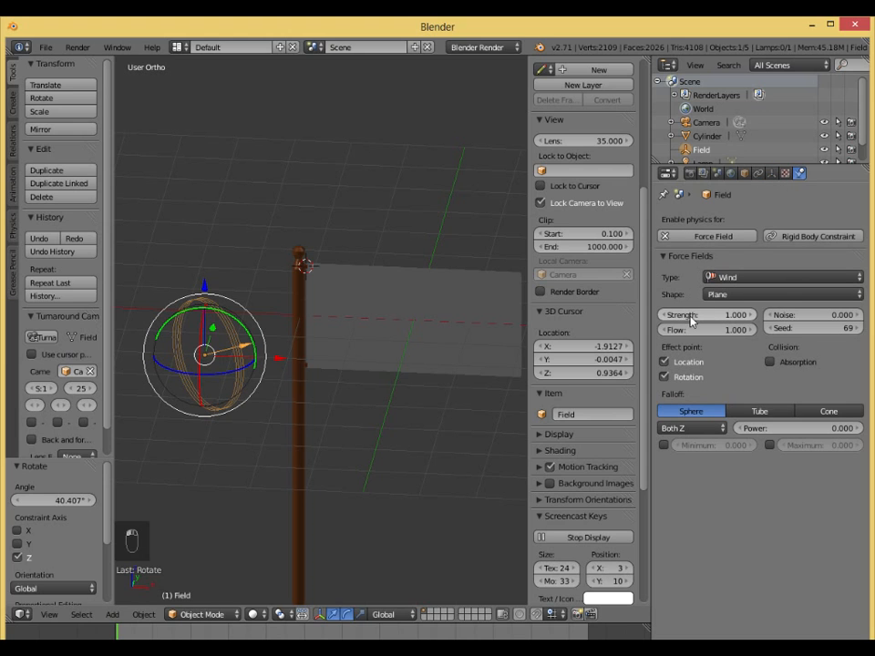
drag(691, 317, 856, 317)
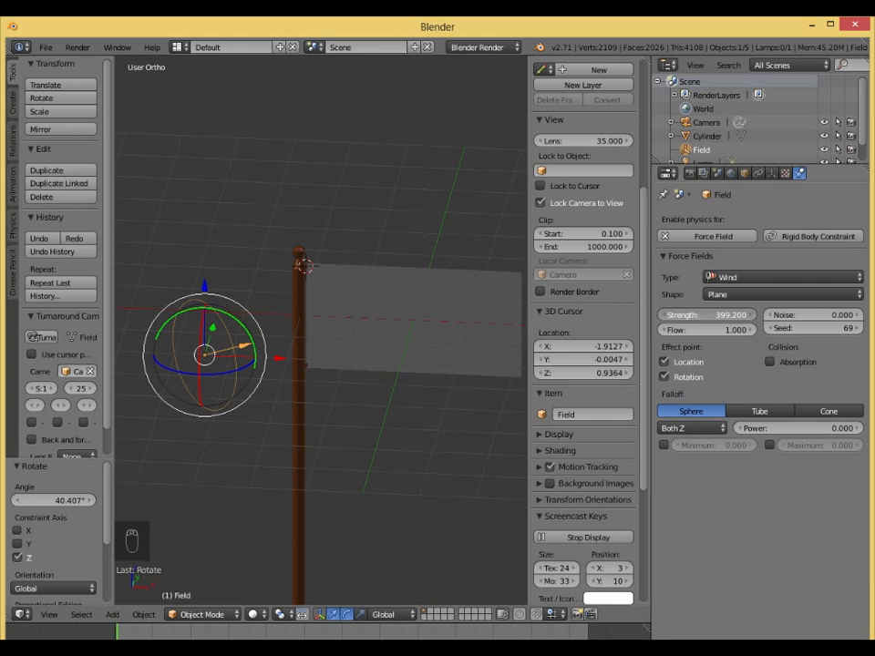
- Play the cloth simulation with the wind and stop it at frame 61
key(alt+a)
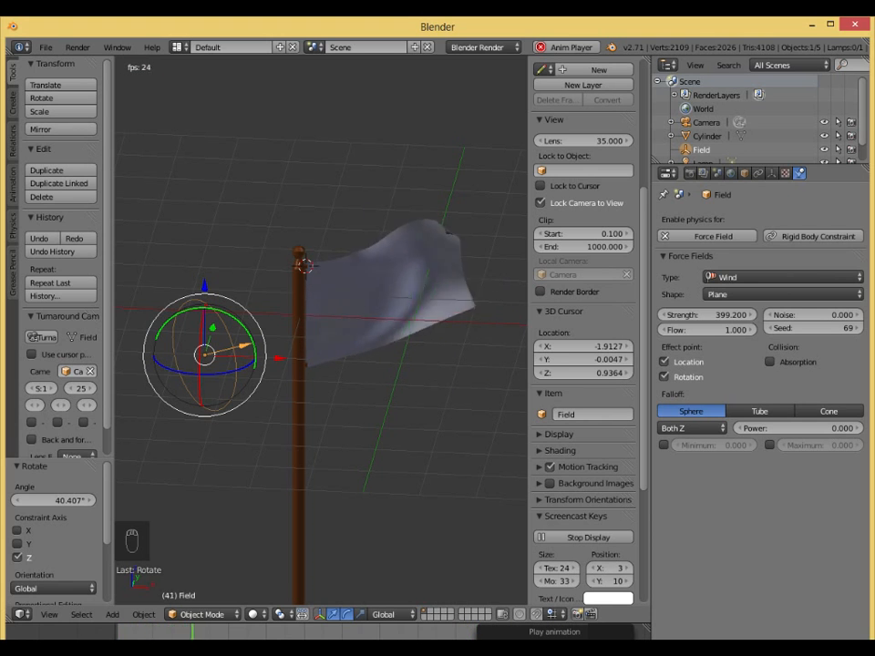
click(490, 646)
middle_drag(427, 493, 411, 412)
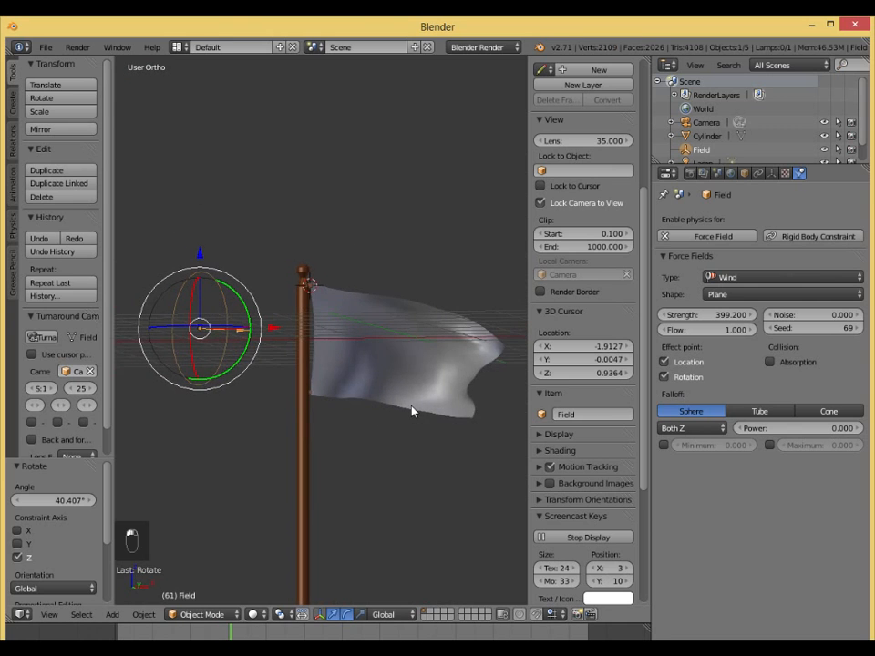
- Test-render the waving flag, return to the viewport and disable the world's Environment Lighting
key(F12)
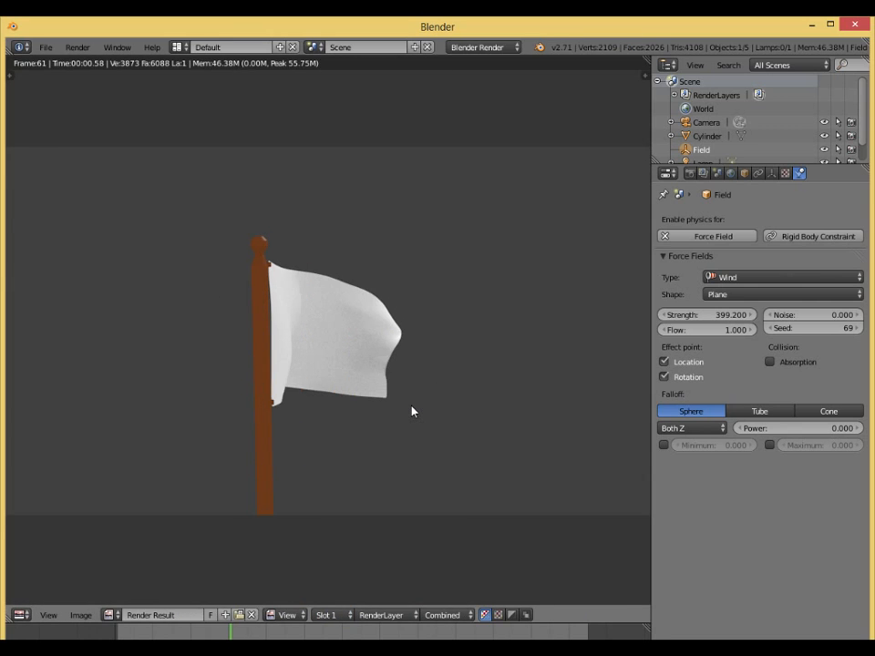
key(Escape)
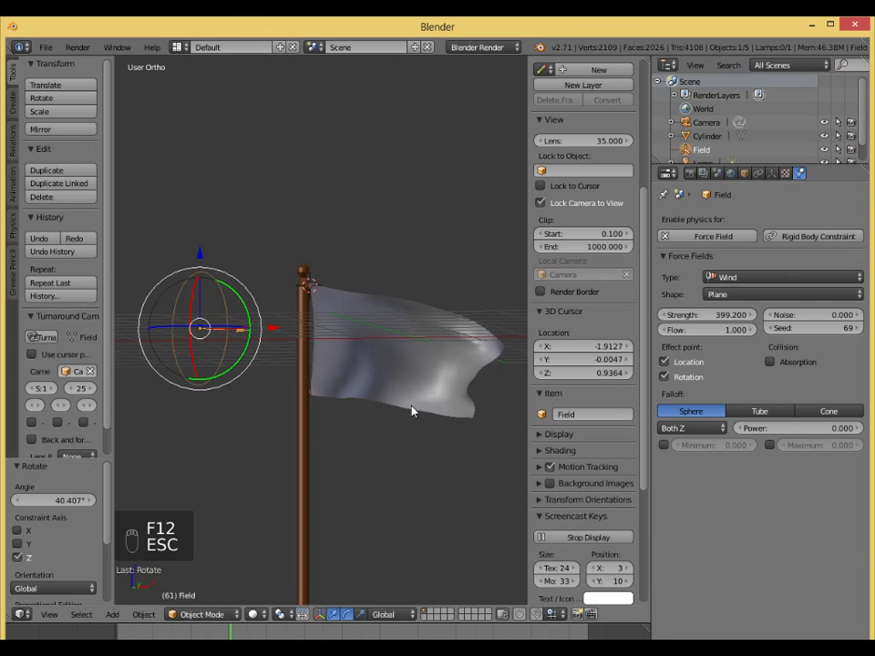
click(730, 173)
click(675, 481)
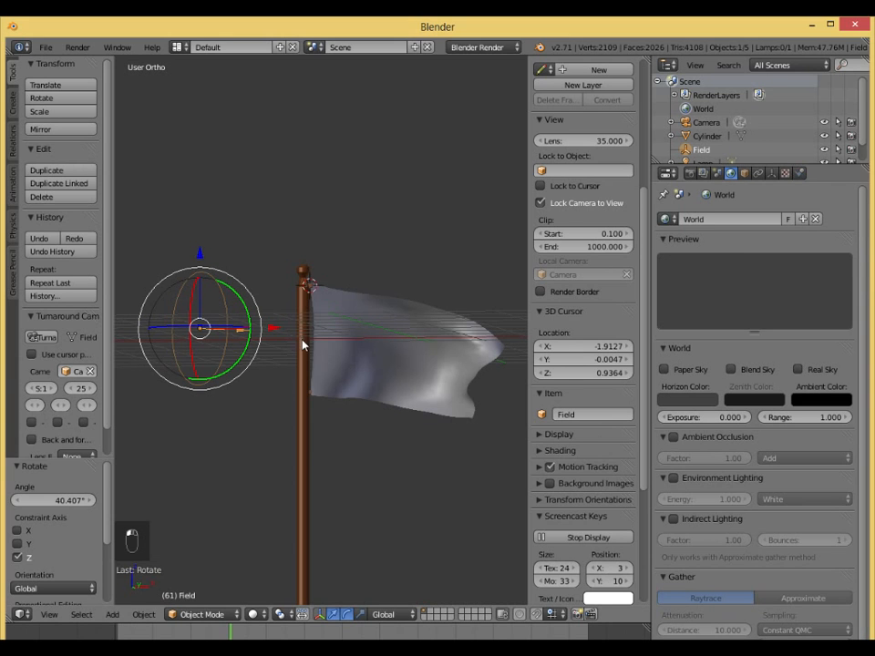
- Duplicate the lamp and place the copy about -10.3 along X, on the opposite side of the flagpole
middle_drag(303, 340, 335, 357)
right_click(335, 357)
scroll(337, 362, down, 4)
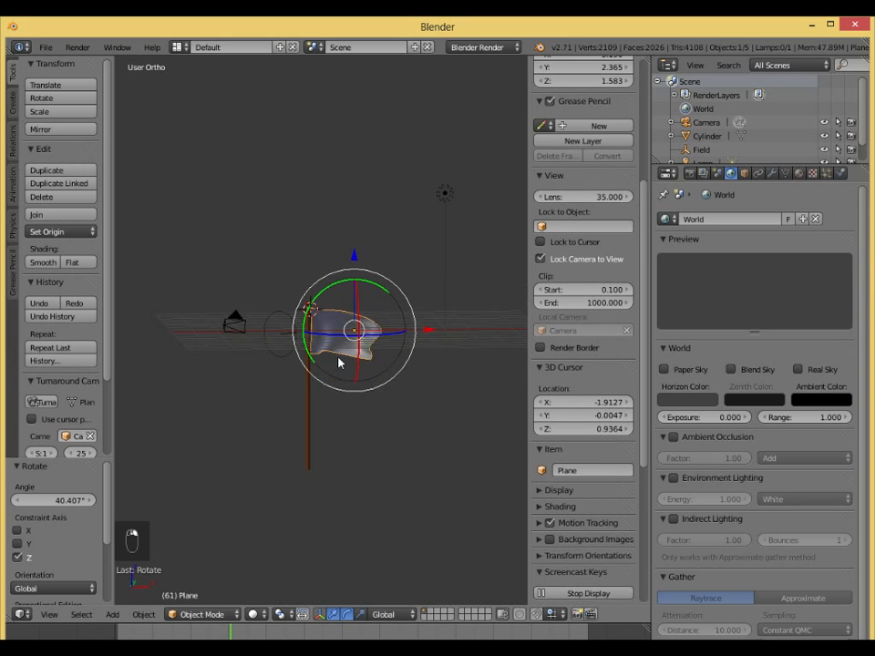
right_click(452, 200)
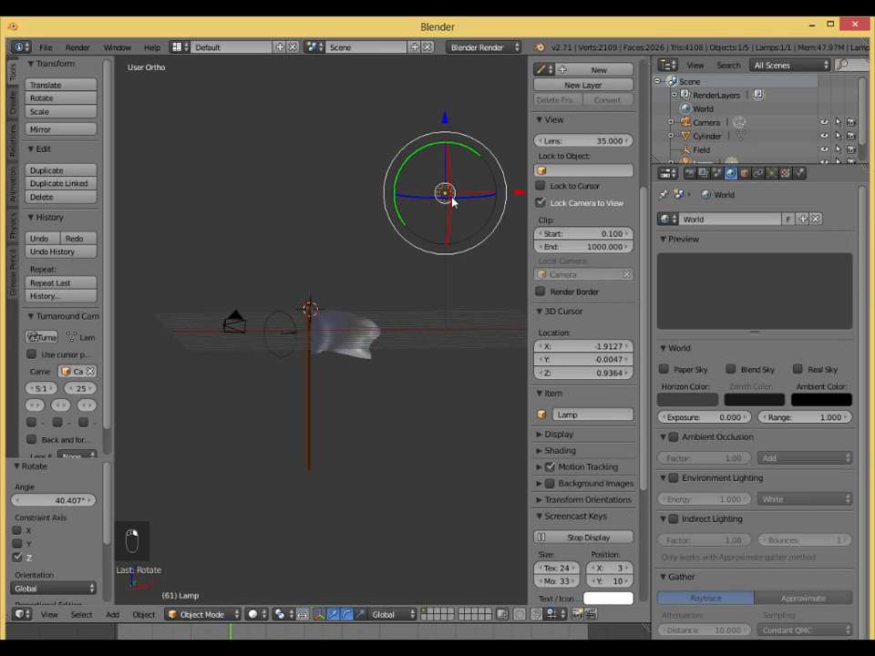
key(shift+d)
click(214, 209)
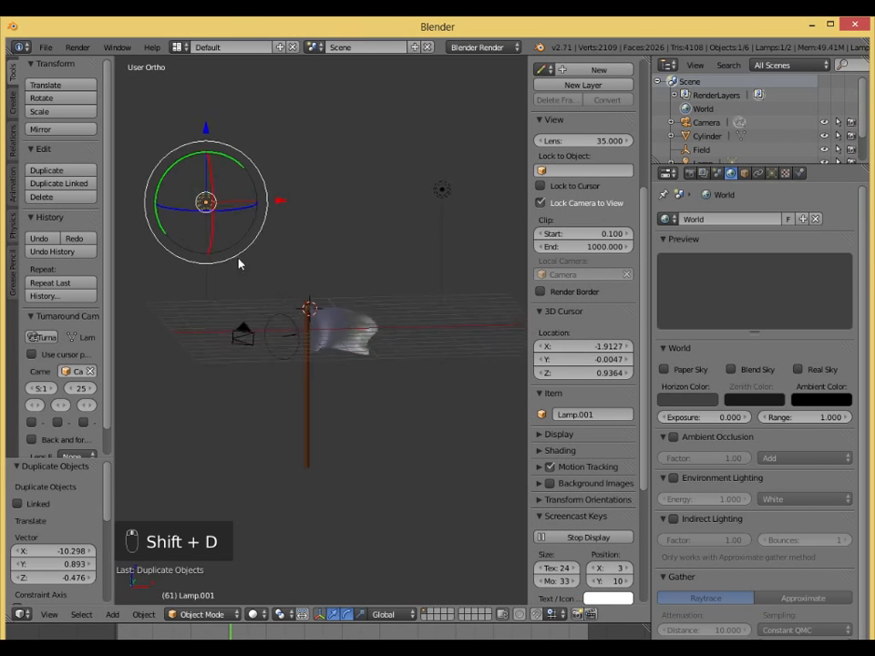
- Duplicate the new lamp, offset the copy about 7.1 along X and -9.5 along Y, and lower it about 5.04 along Z
middle_drag(239, 263, 306, 312)
key(shift+d)
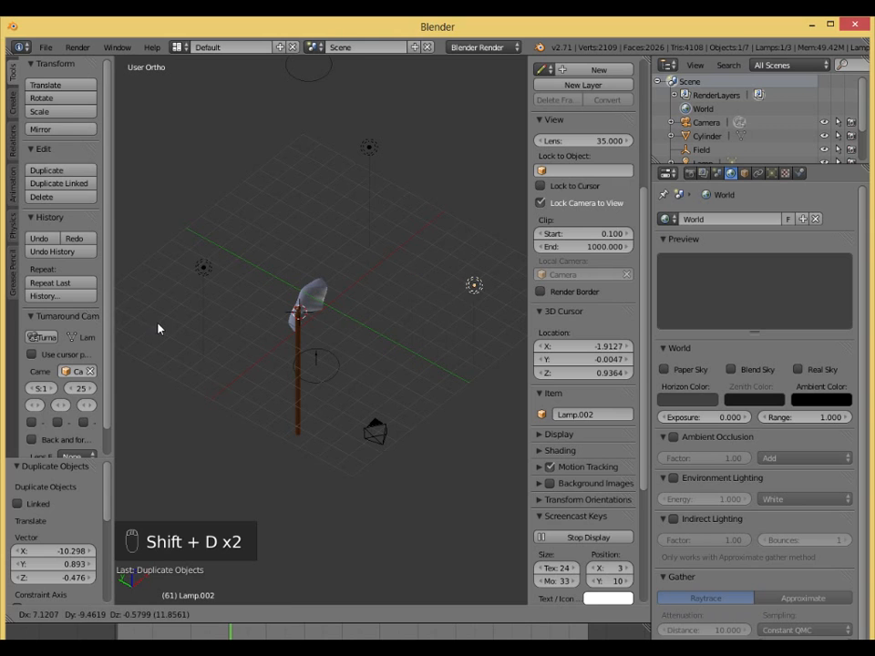
click(158, 328)
middle_drag(242, 334, 165, 271)
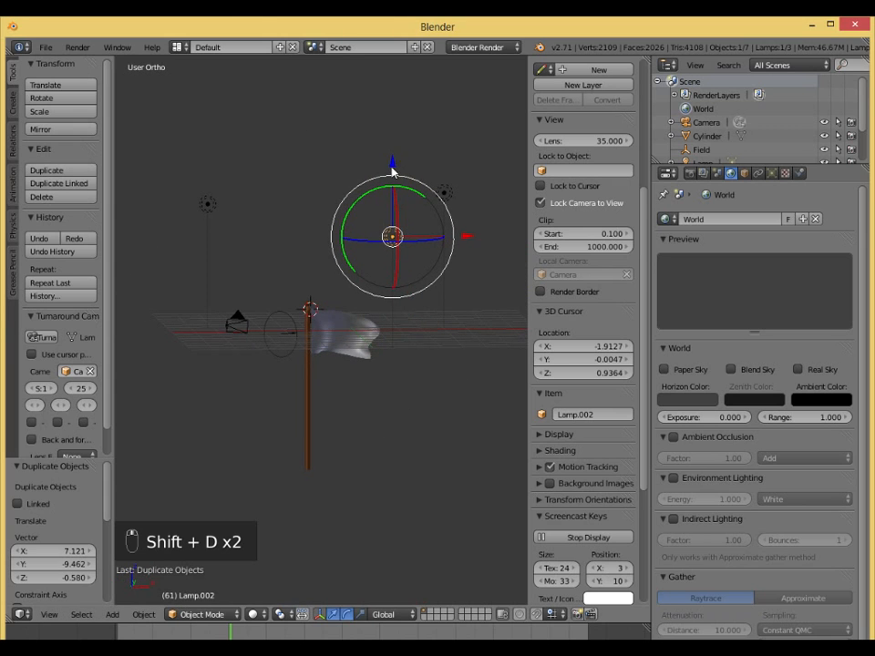
drag(392, 169, 372, 279)
- Test-render the new lighting, reframe the flag in camera view, and render again before leaving the camera view
key(F12)
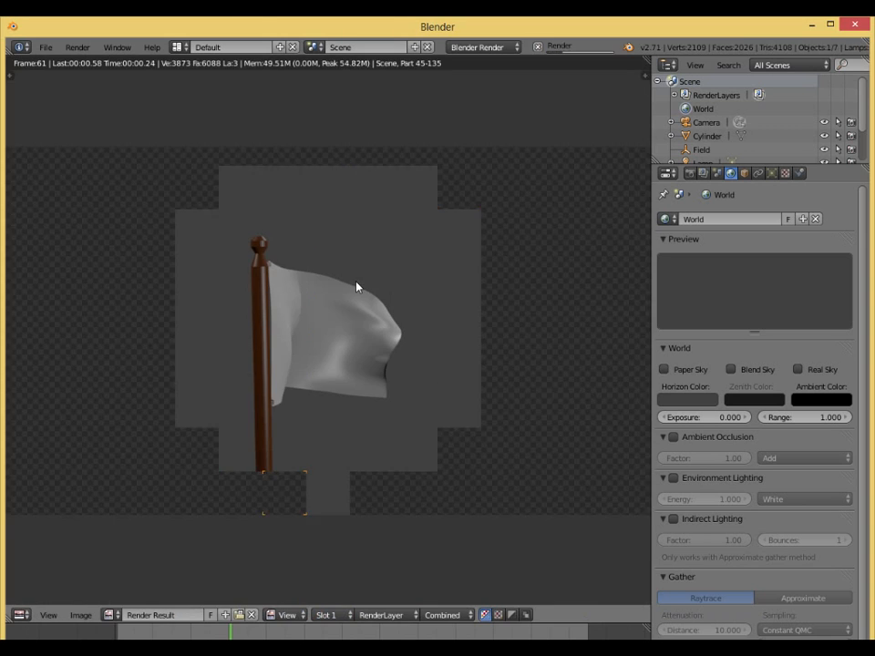
key(Escape)
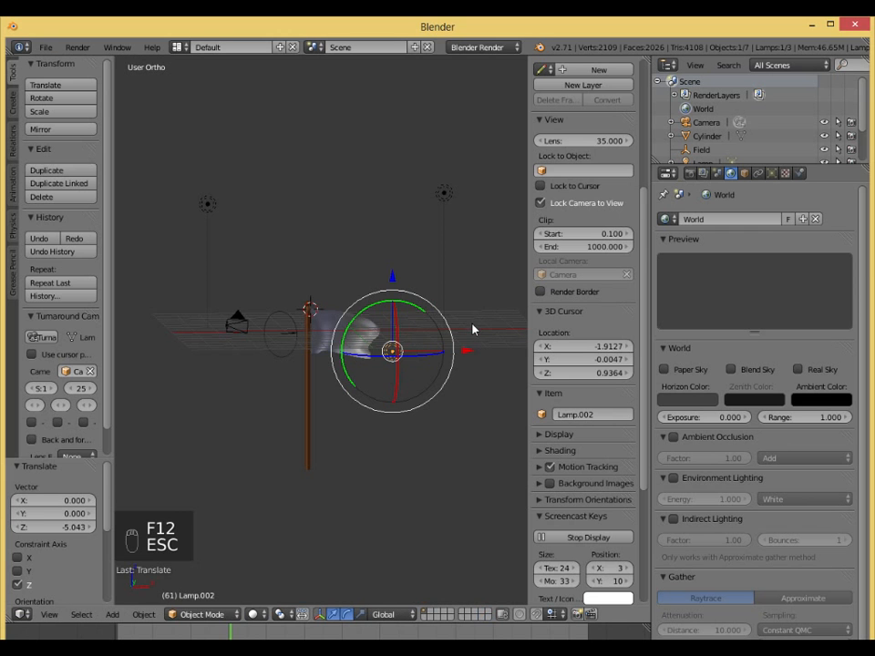
key(KP_0)
middle_drag(398, 355, 360, 357)
key(F12)
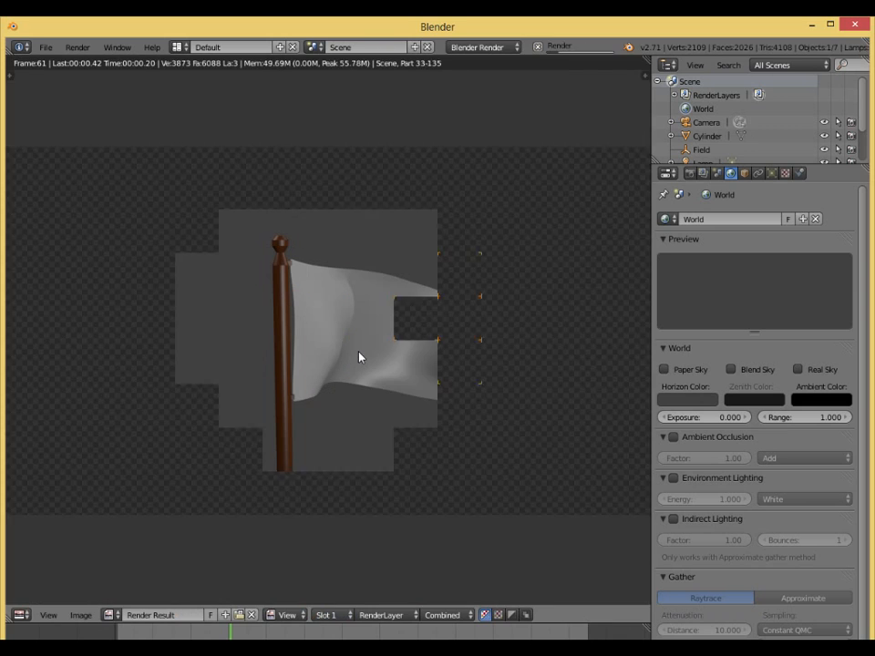
key(Escape)
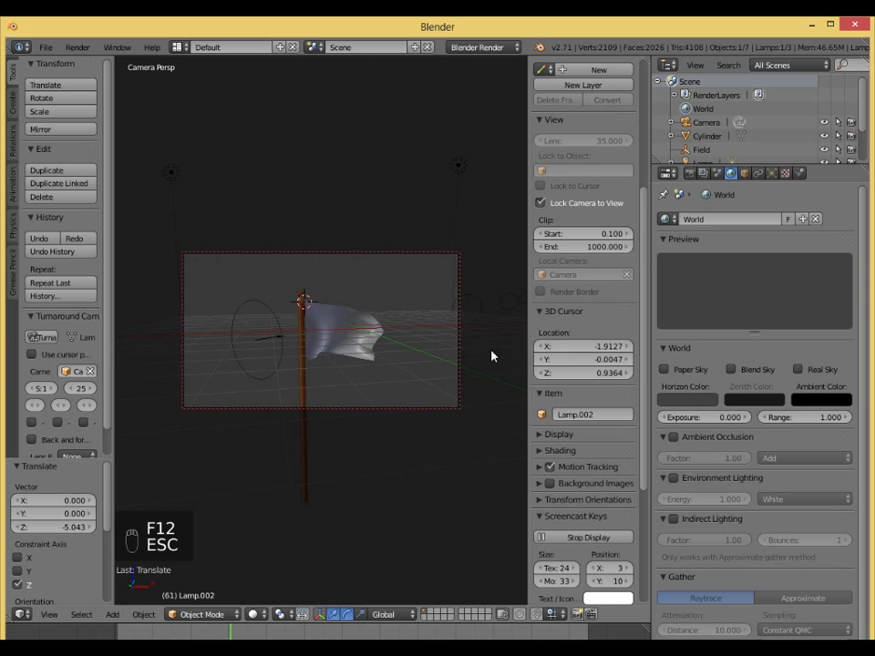
key(KP_0)
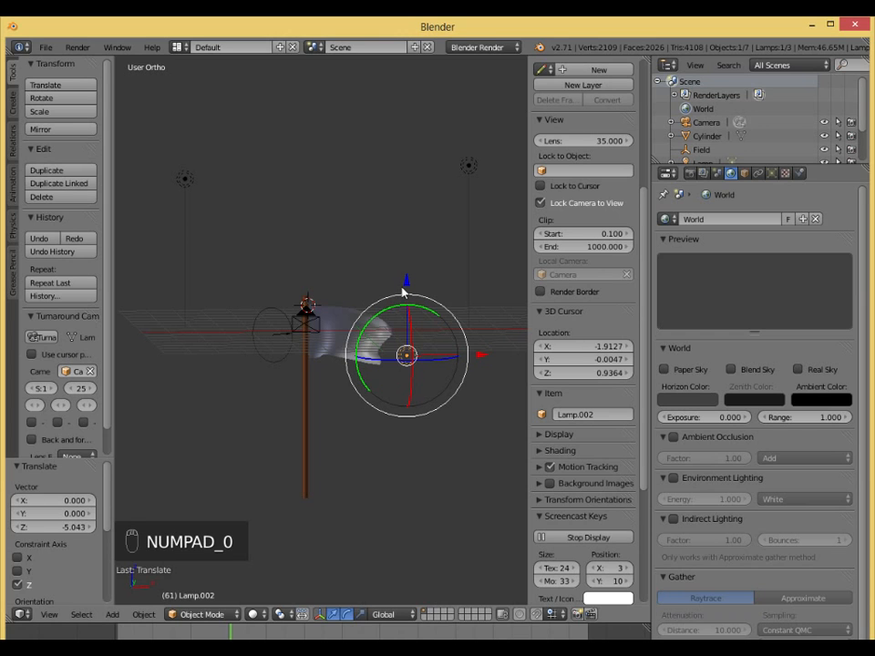
- Add a Sun lamp at the 3D cursor near the top of the flagpole
key(shift+a)
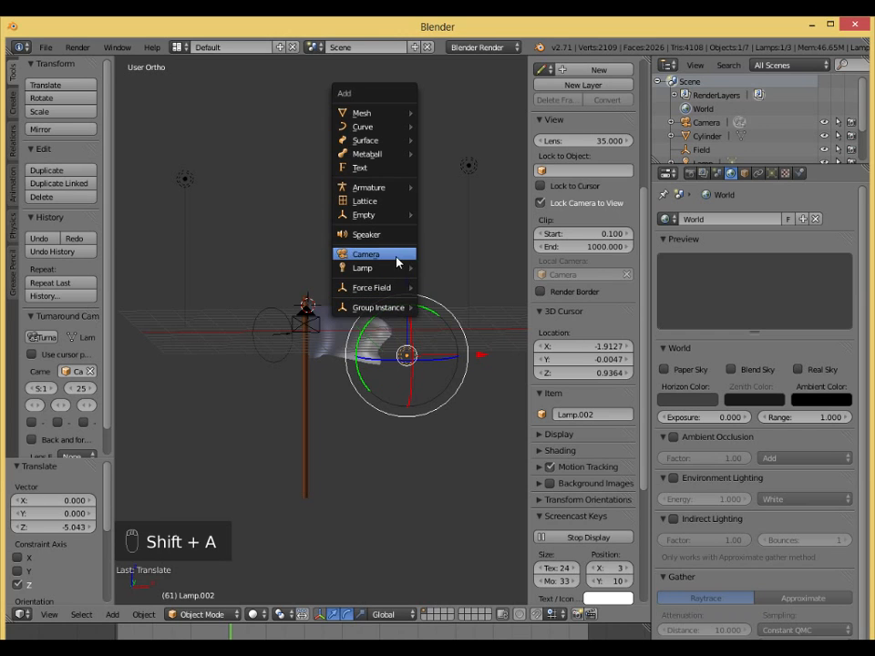
mouse_move(382, 268)
click(473, 281)
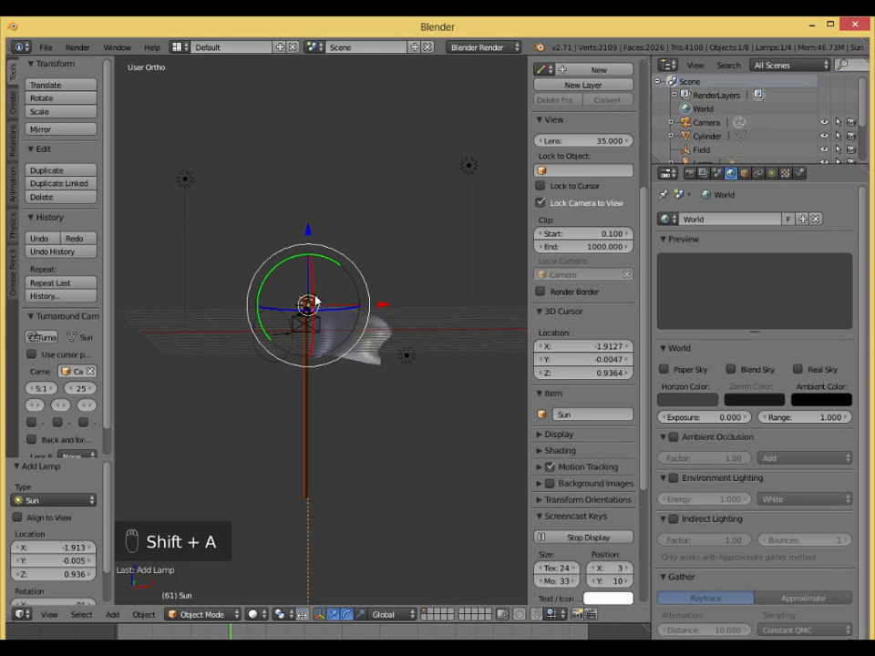
- Move the Sun lamp about 5.6 up along Z and 4.95 along X, rotate it about 32° around Y, and test-render
drag(310, 296, 323, 153)
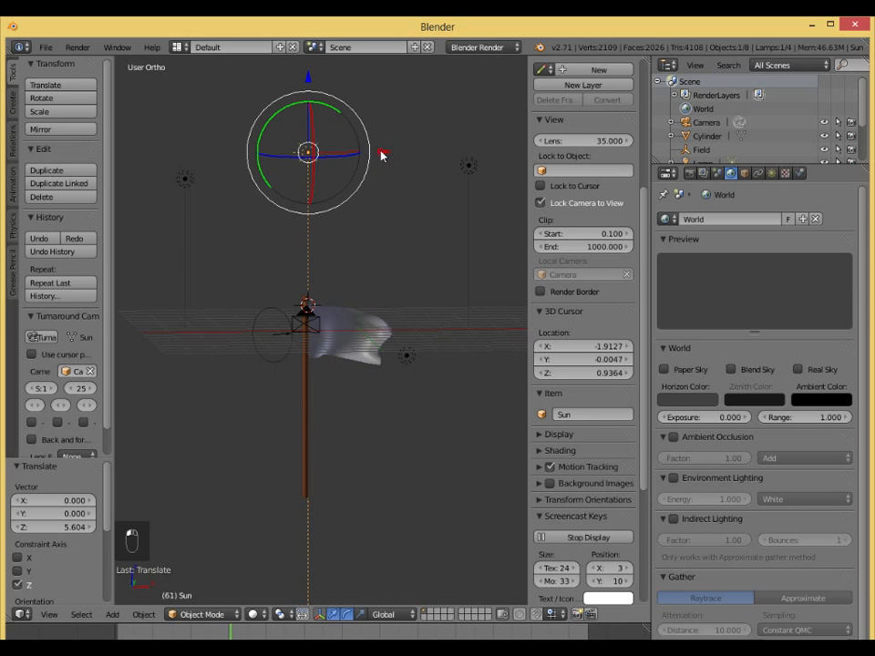
drag(381, 156, 524, 164)
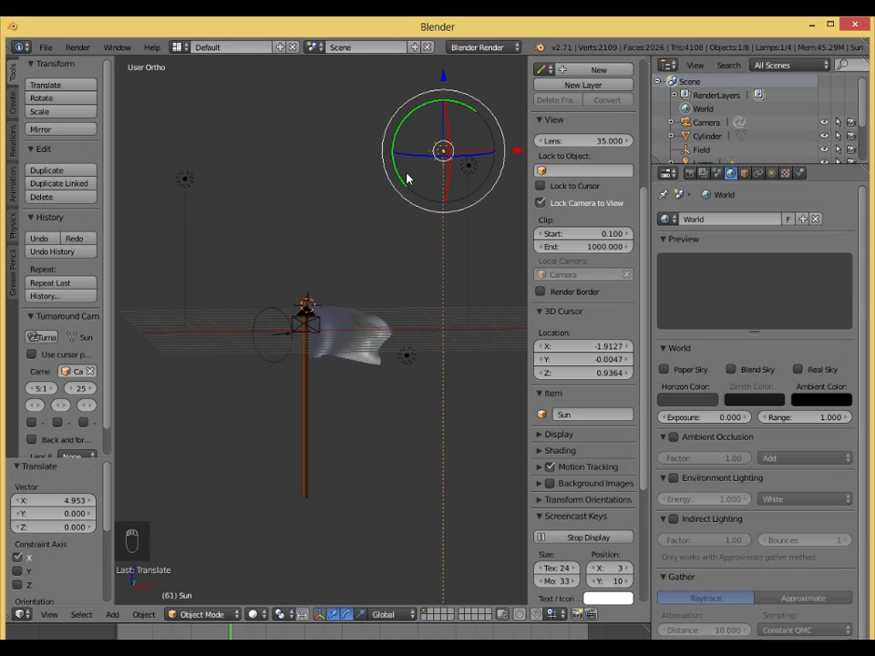
drag(404, 185, 394, 158)
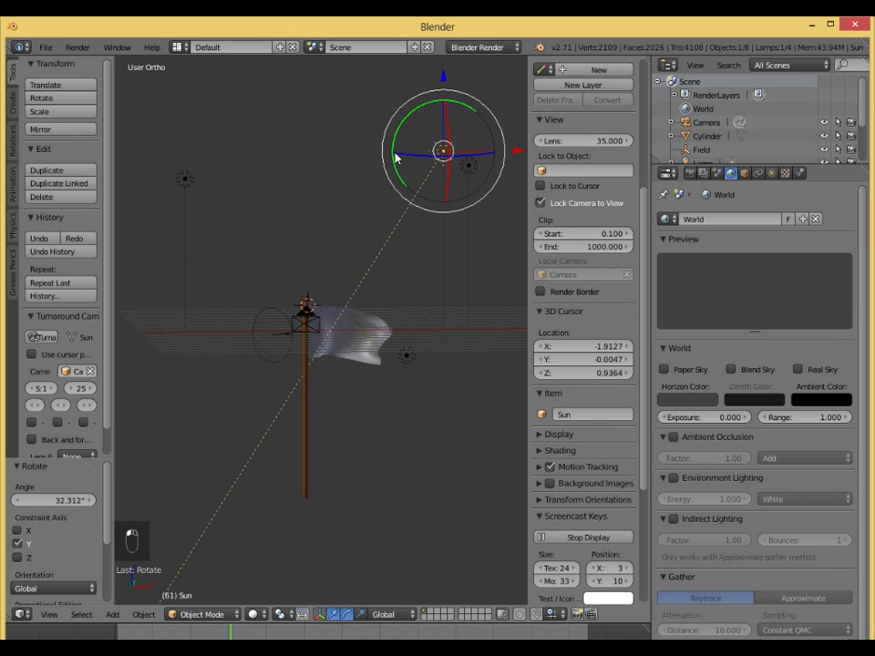
key(F12)
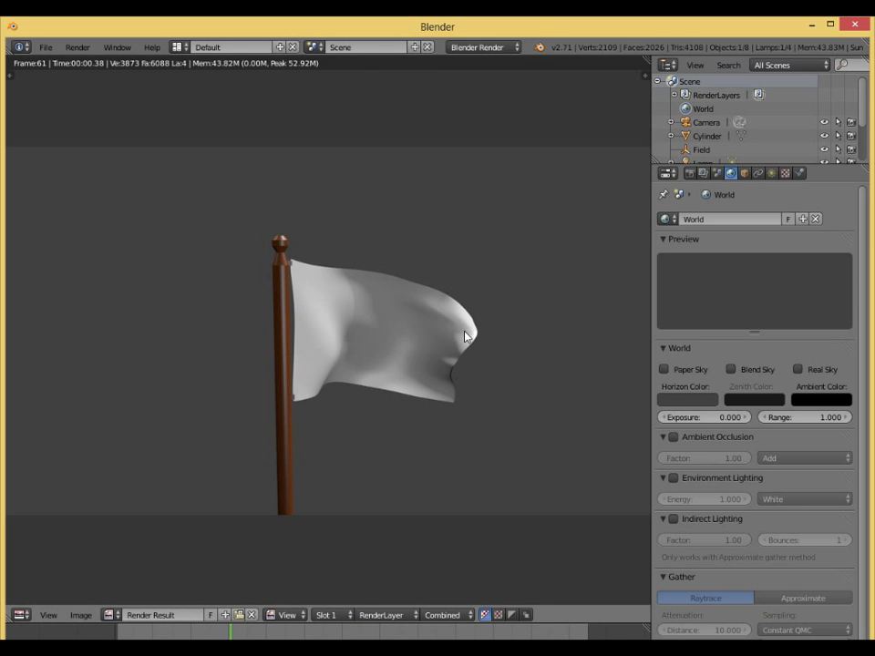
key(Escape)
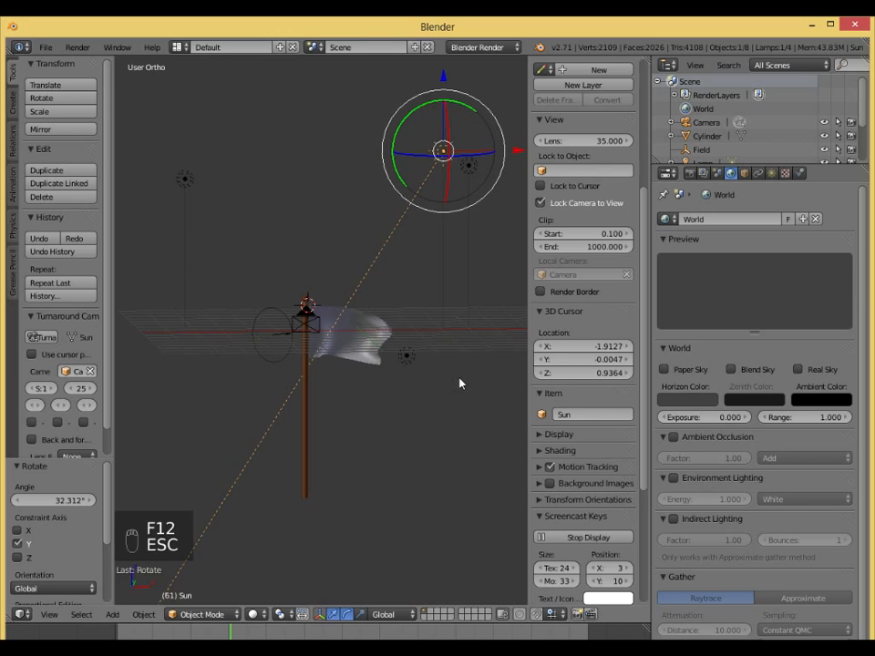
- Select the flag plane, check it around frame 122, and bake its cloth simulation from the current cache
scroll(333, 362, up, 5)
middle_drag(312, 350, 246, 392)
right_click(354, 362)
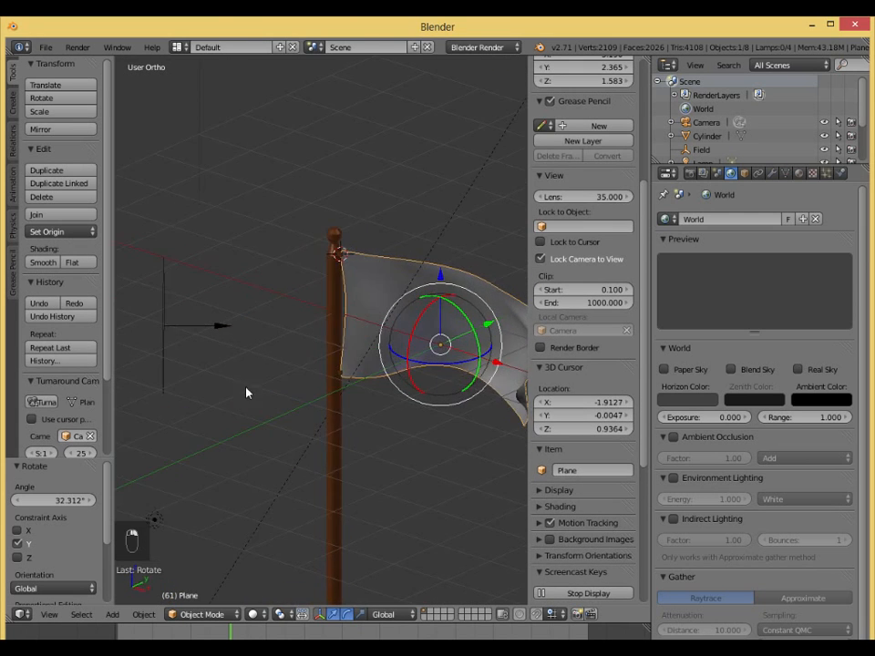
drag(239, 647, 346, 641)
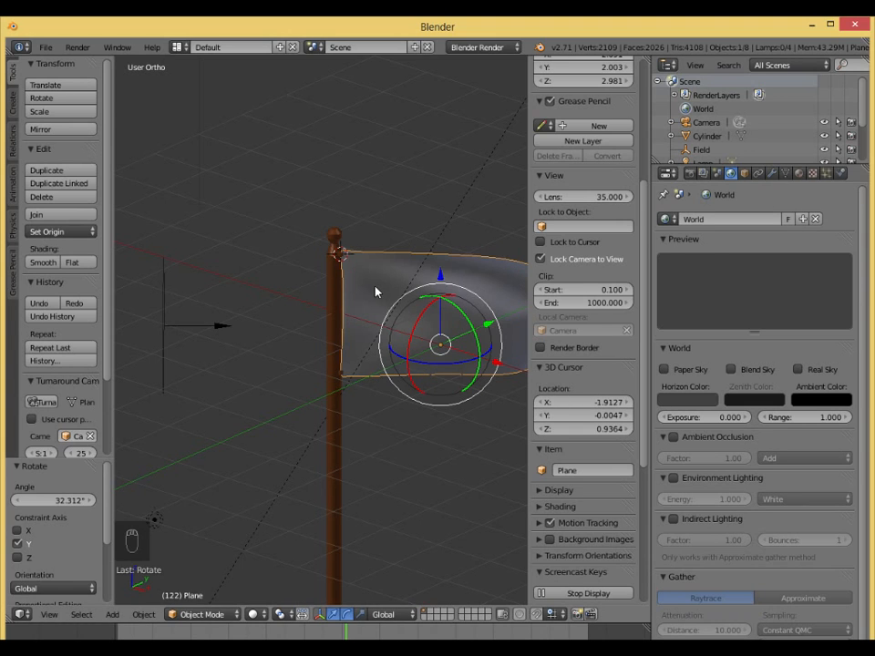
click(841, 174)
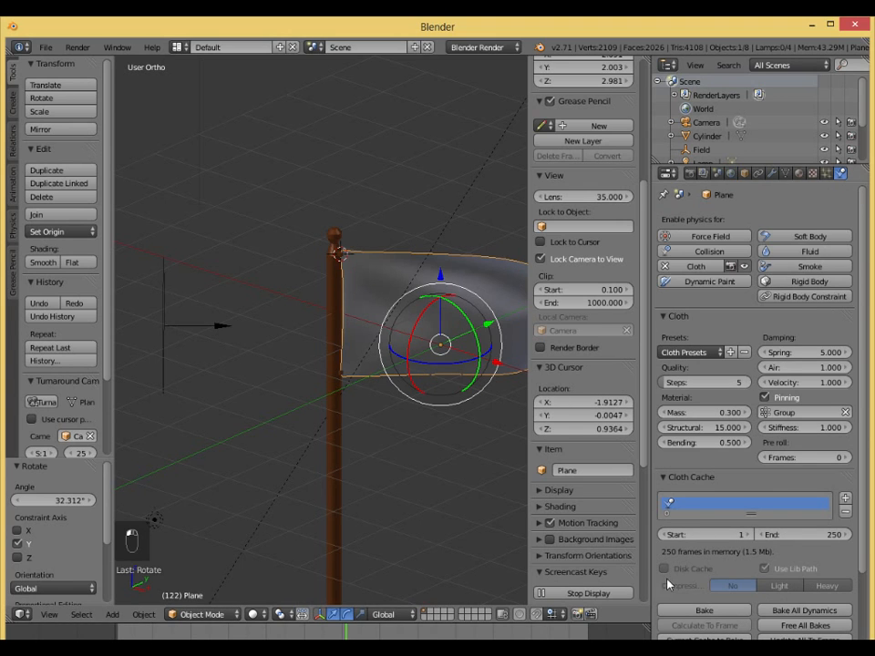
scroll(702, 594, down, 5)
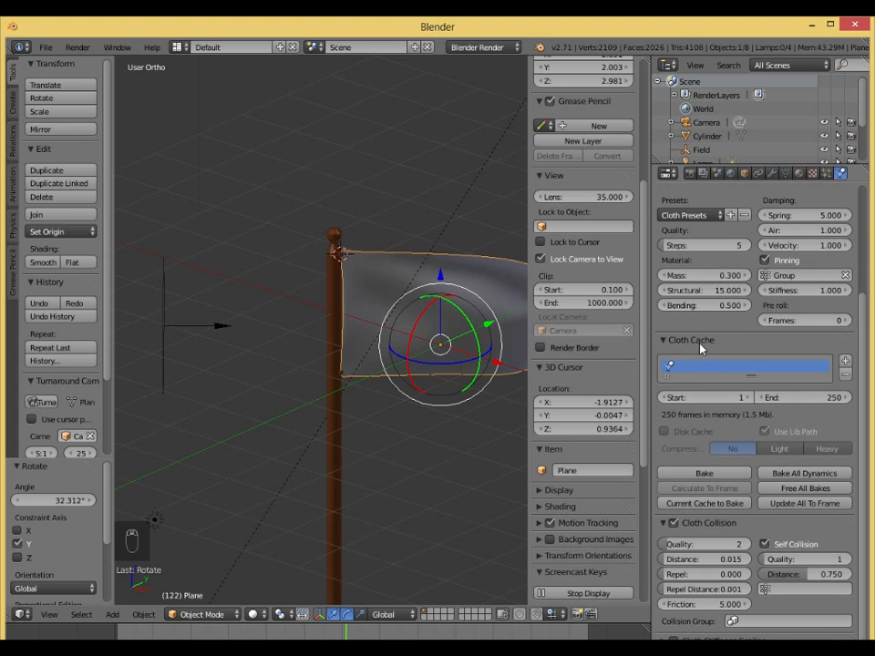
click(708, 506)
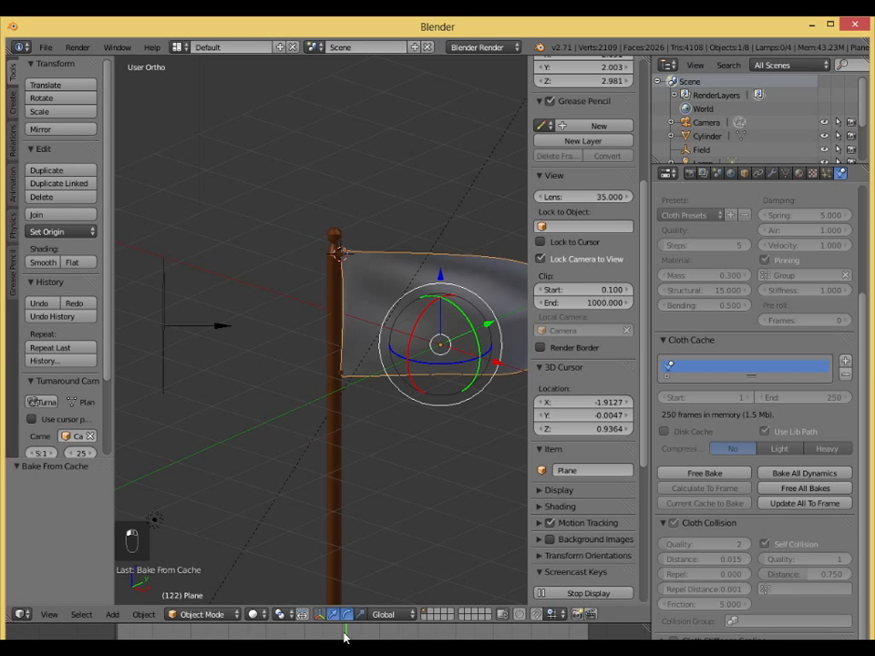
- Scrub and play back the baked cloth animation, examining the flag's motion from several angles
drag(343, 634, 208, 650)
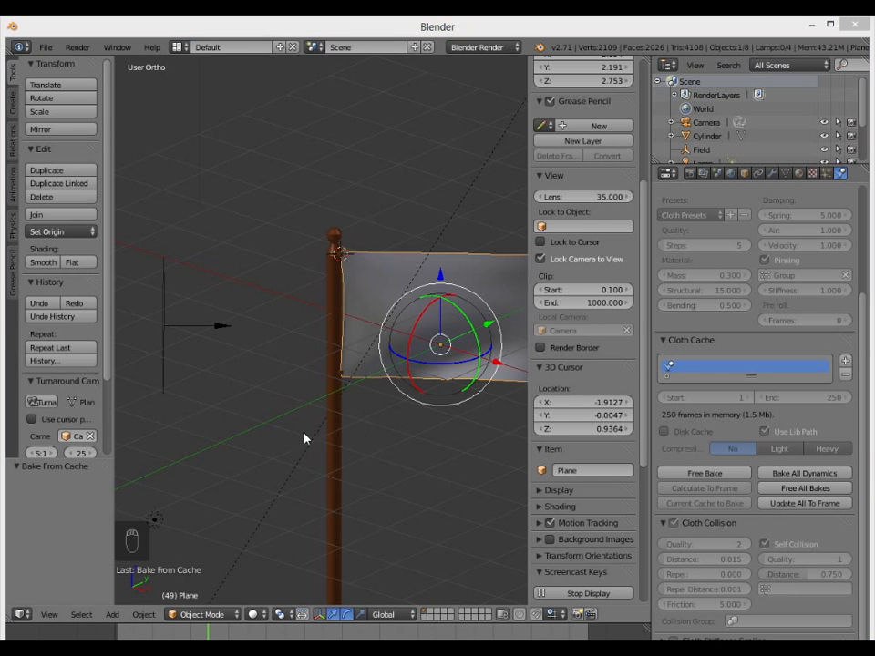
middle_drag(301, 371, 347, 375)
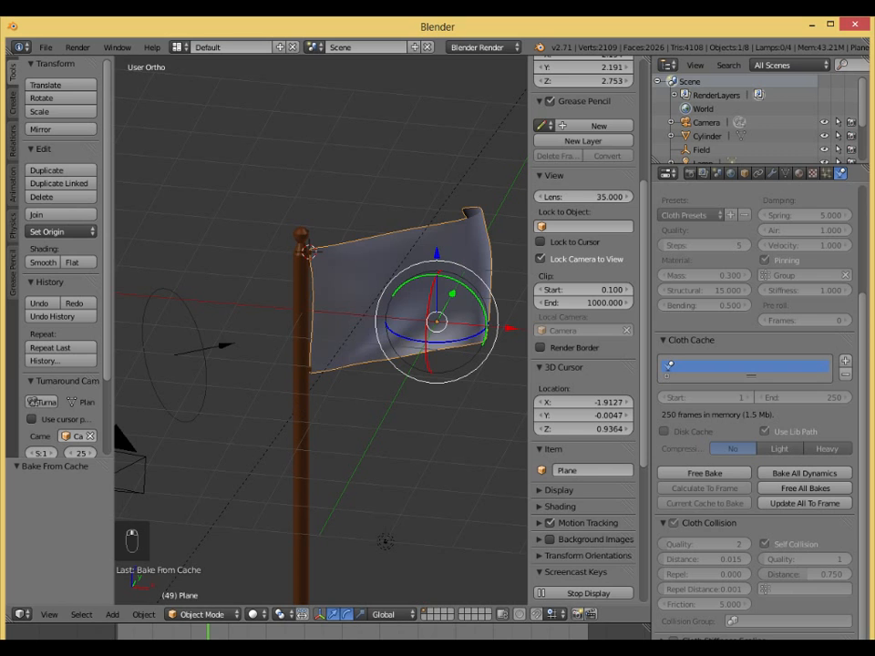
click(476, 648)
middle_drag(415, 449, 461, 458)
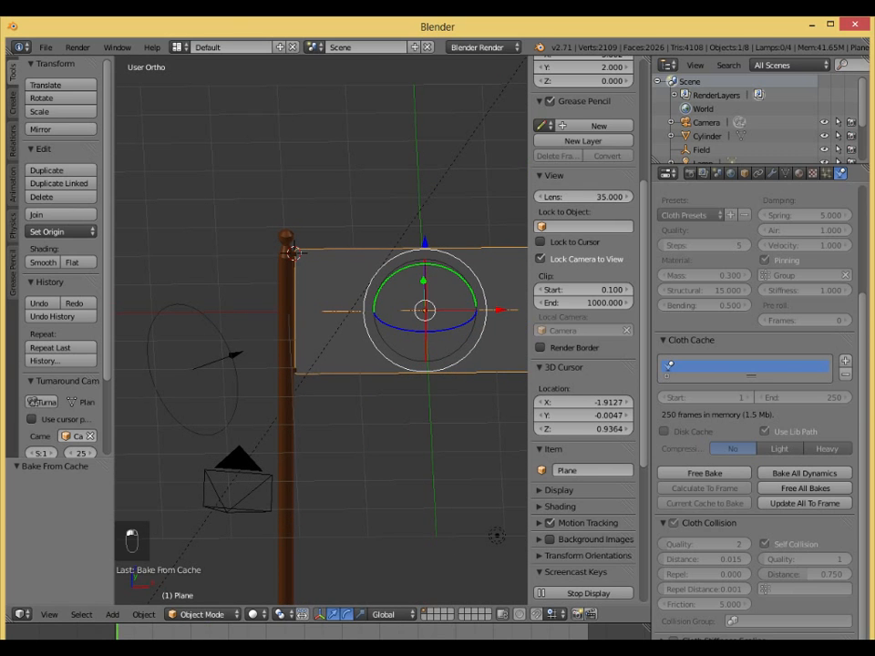
click(516, 648)
click(515, 649)
middle_drag(379, 458, 386, 422)
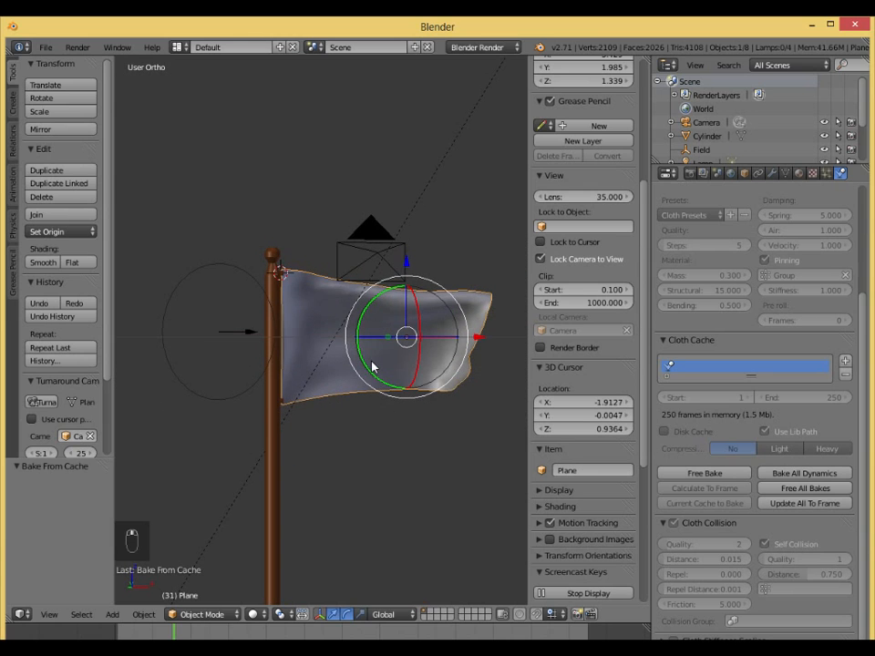
- Add a new material to the flag plane and open its texture settings
scroll(372, 366, up, 3)
mouse_move(372, 366)
middle_down()
mouse_move(348, 384)
mouse_move(356, 377)
middle_up()
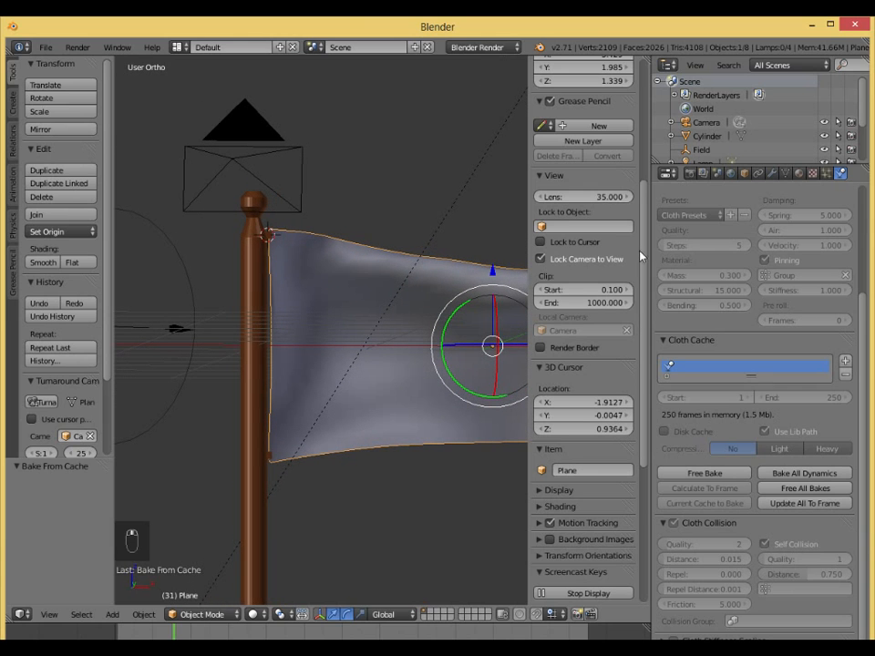
click(799, 174)
click(766, 263)
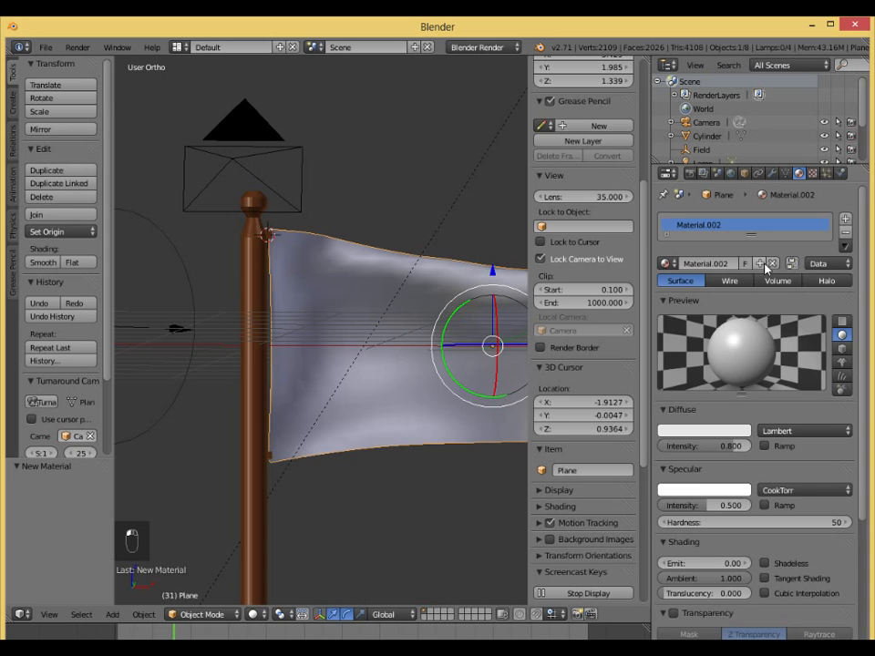
middle_drag(519, 296, 474, 332)
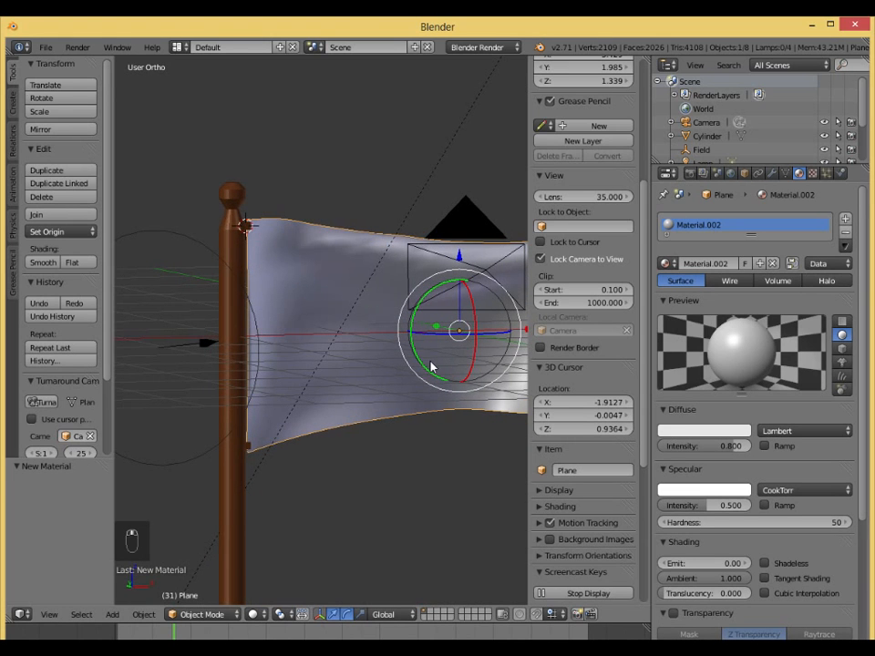
middle_drag(432, 366, 360, 363)
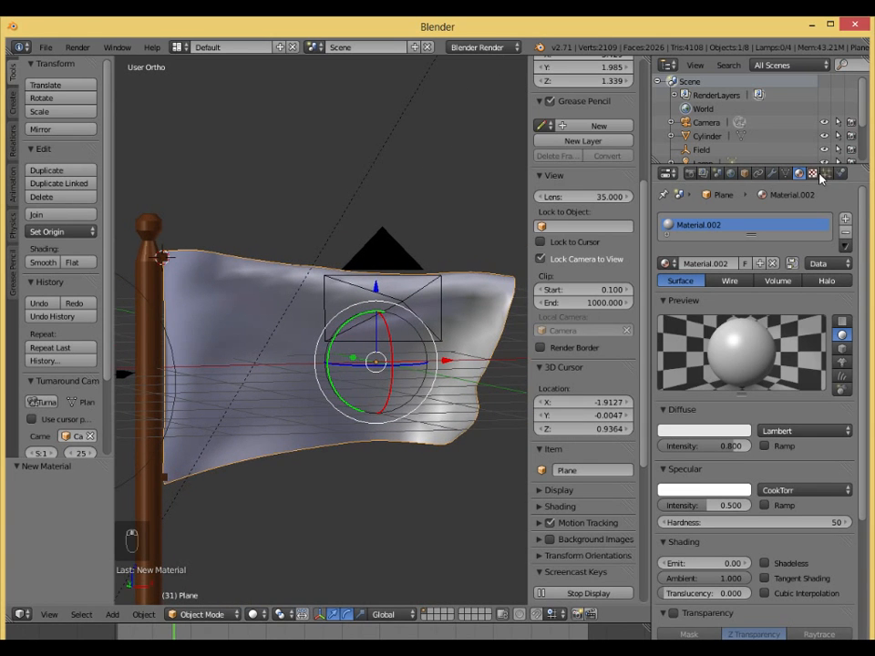
click(812, 174)
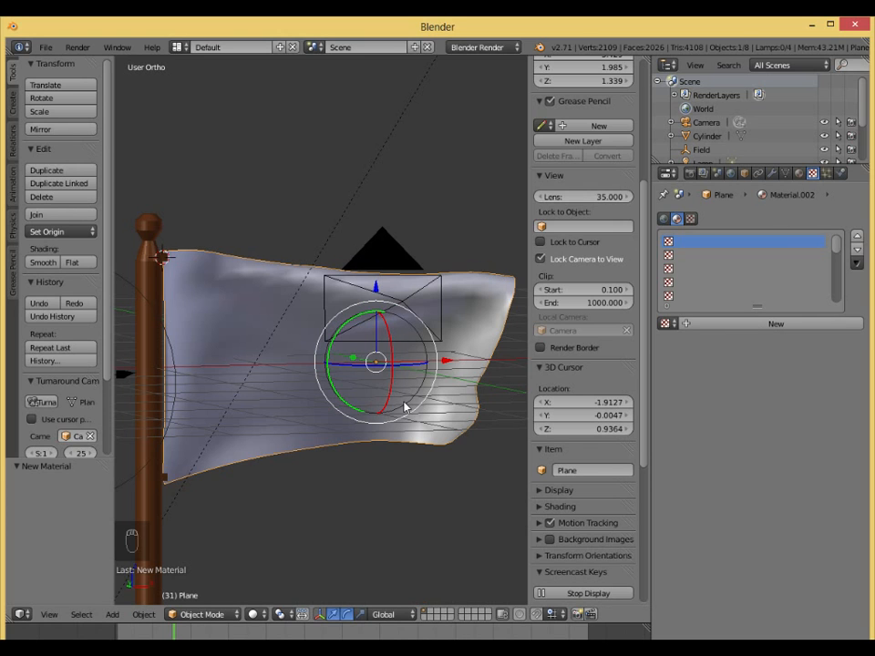
- Select the flag's entire mesh in Edit Mode and unwrap it
key(Tab)
scroll(327, 395, down, 2)
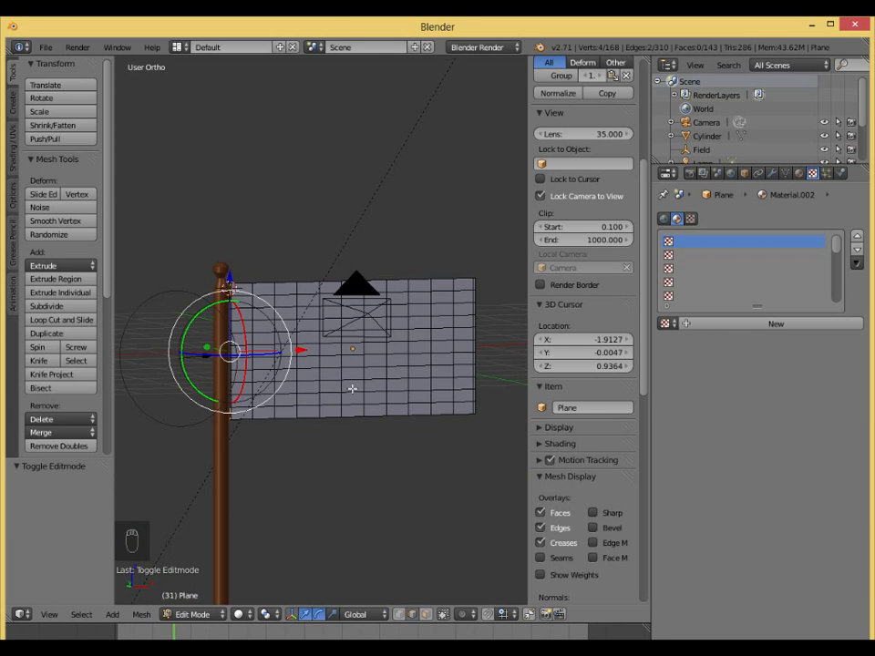
key(Tab)
key(Tab)
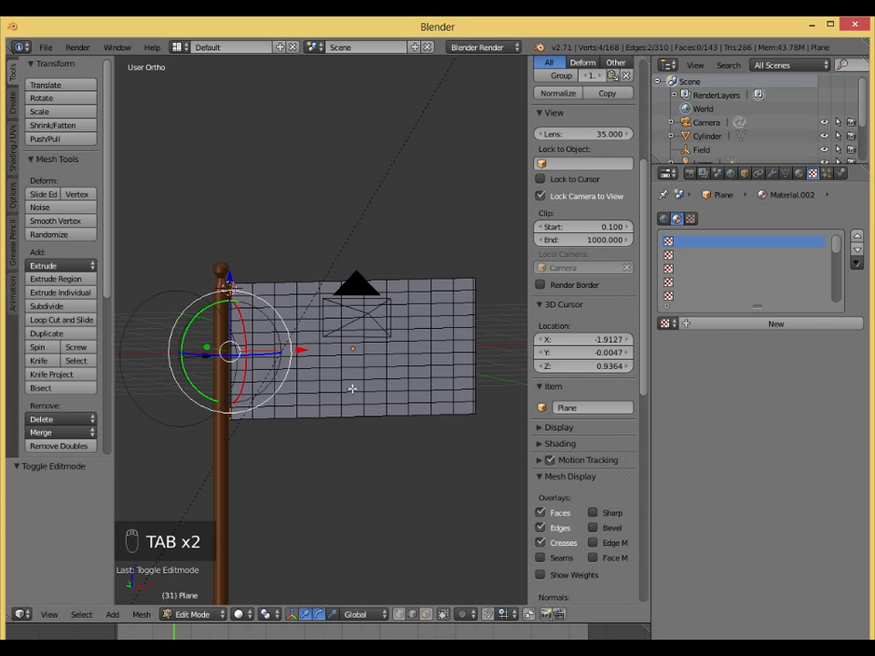
key(a)
key(a)
key(a)
key(a)
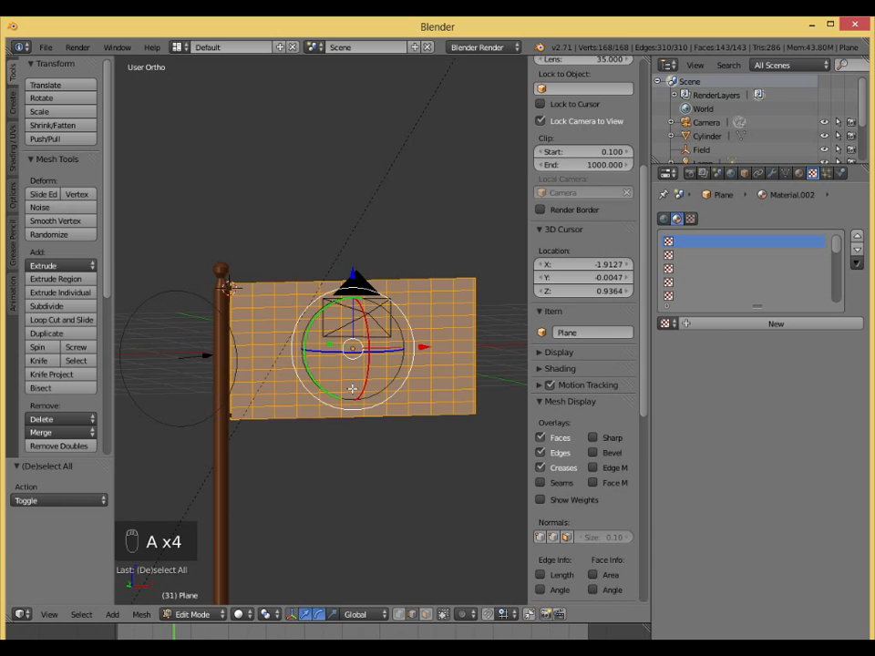
key(u)
click(352, 390)
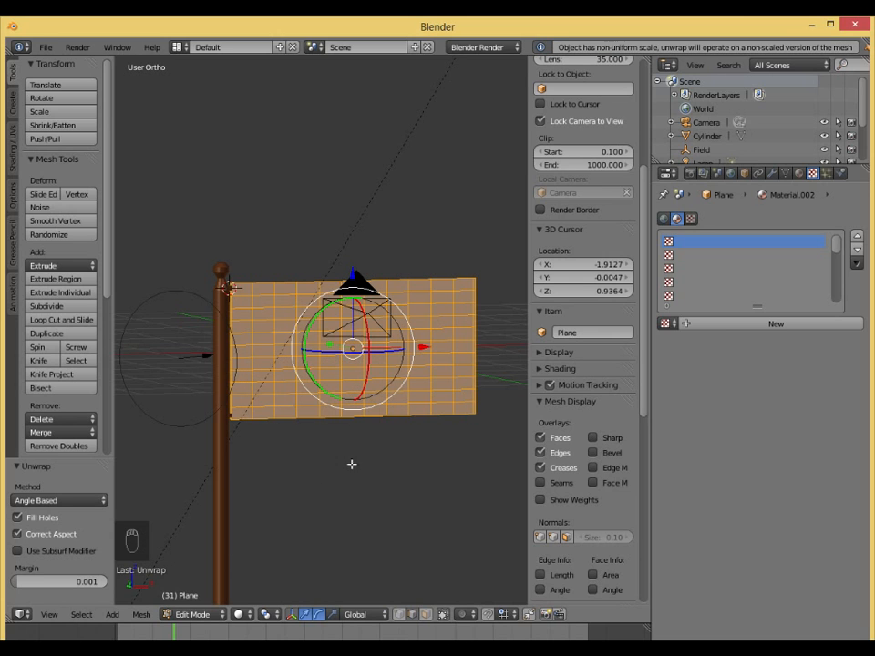
- Split the 3D view, make the new area a UV/Image Editor, and unlink the render result to show the flag's UVs
drag(26, 627, 293, 615)
click(20, 614)
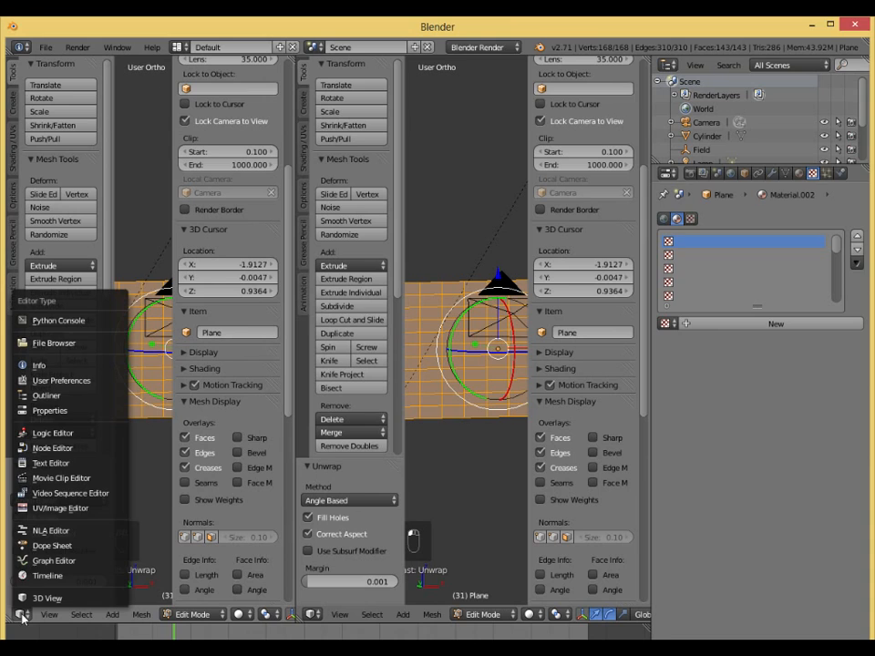
click(66, 509)
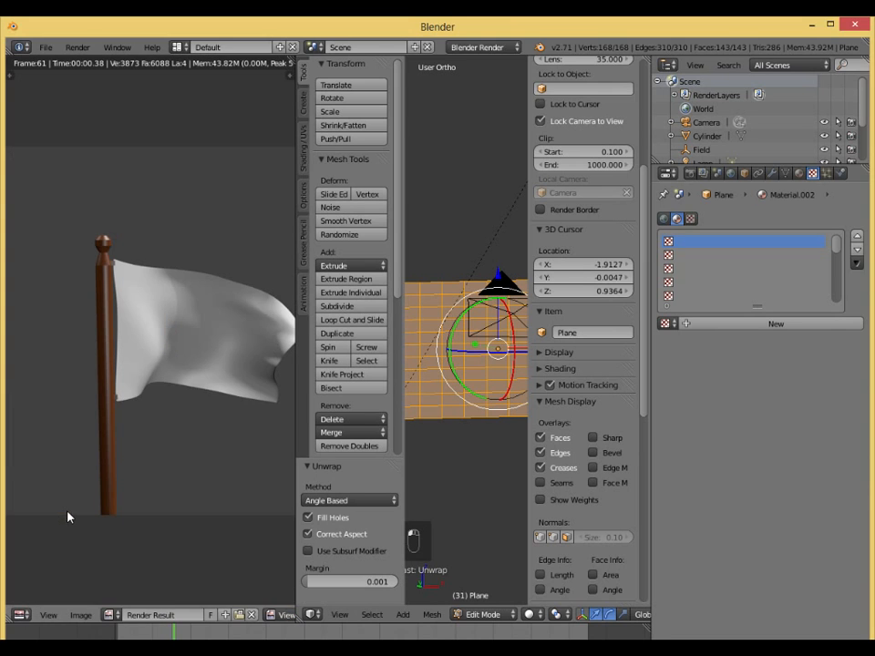
click(252, 616)
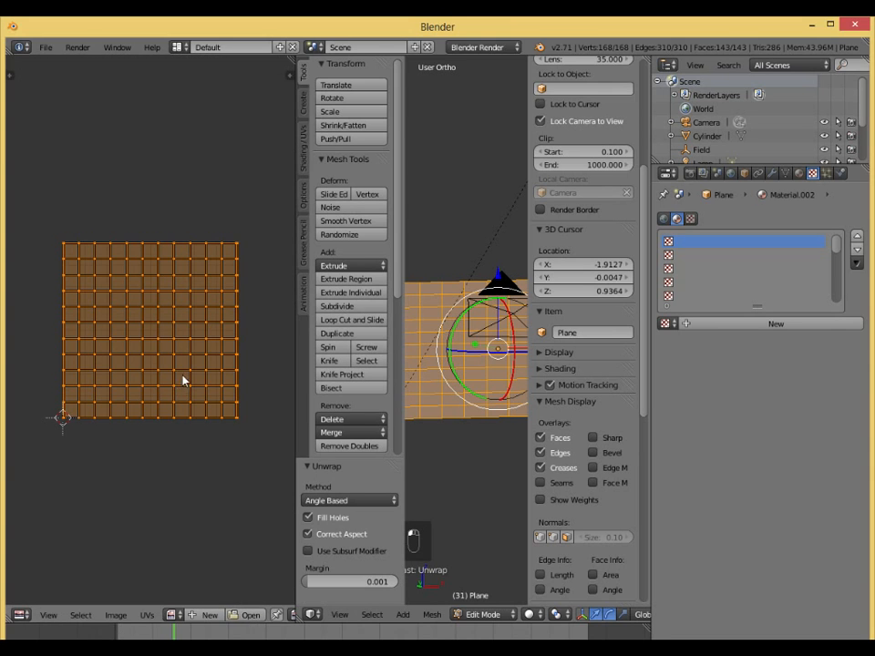
- Scale the flag's UV layout down uniformly to about 0.947
scroll(245, 322, up, 1)
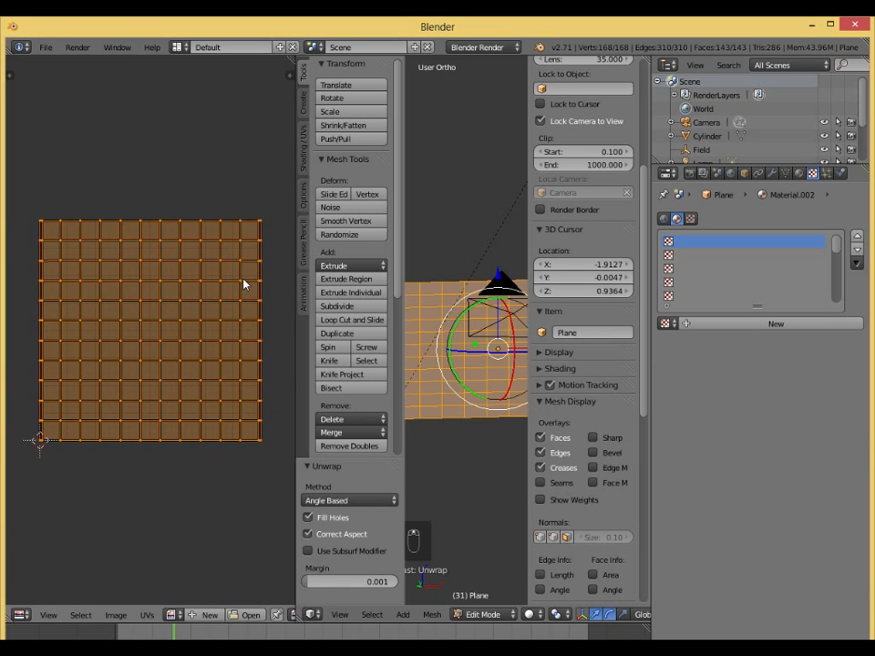
scroll(244, 284, up, 2)
scroll(244, 284, down, 2)
scroll(244, 285, up, 1)
key(s)
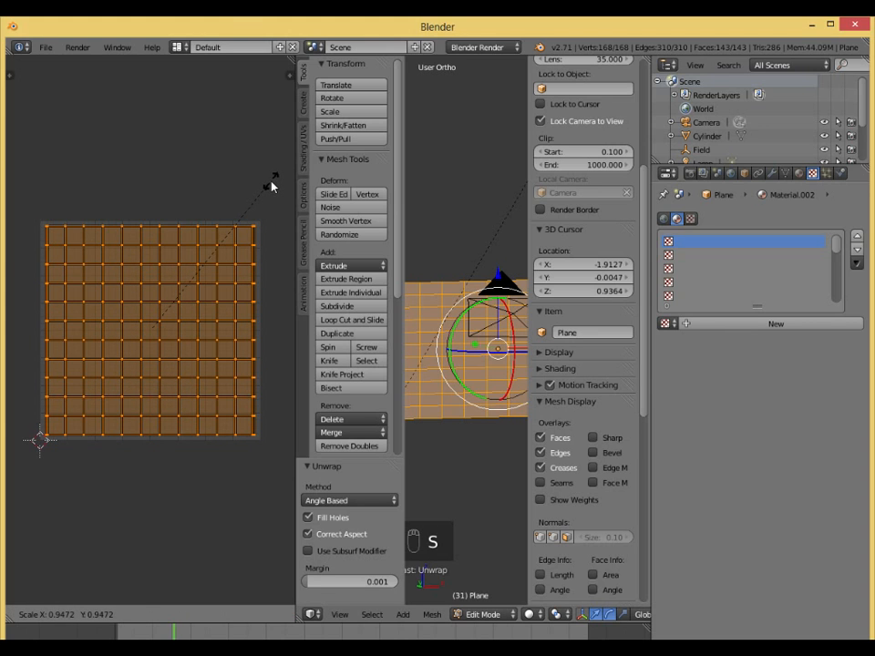
click(272, 186)
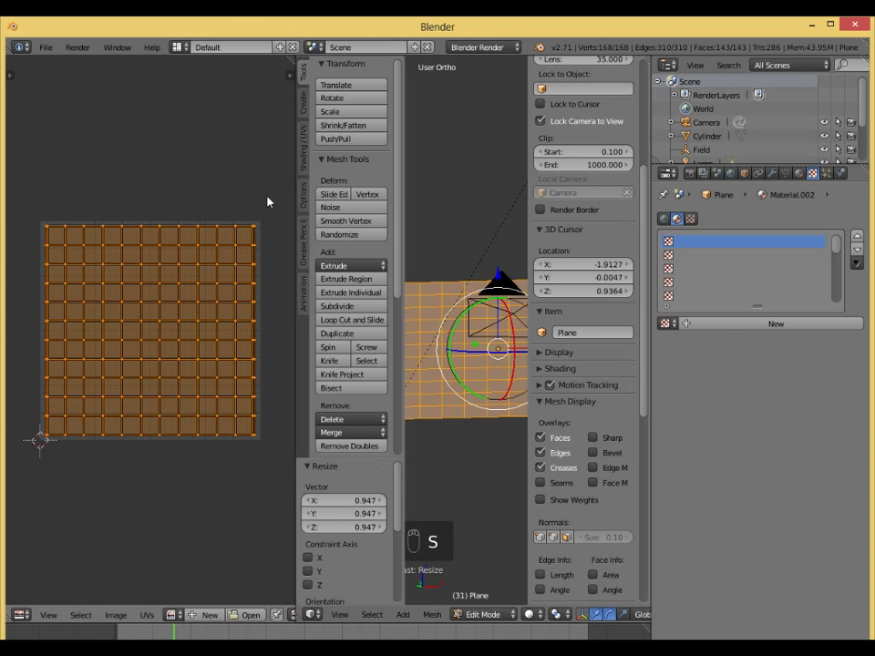
- Load the image NTR1010_m2_05_01.png from the Desktop behind the flag's UV layout and fit it in view
click(248, 615)
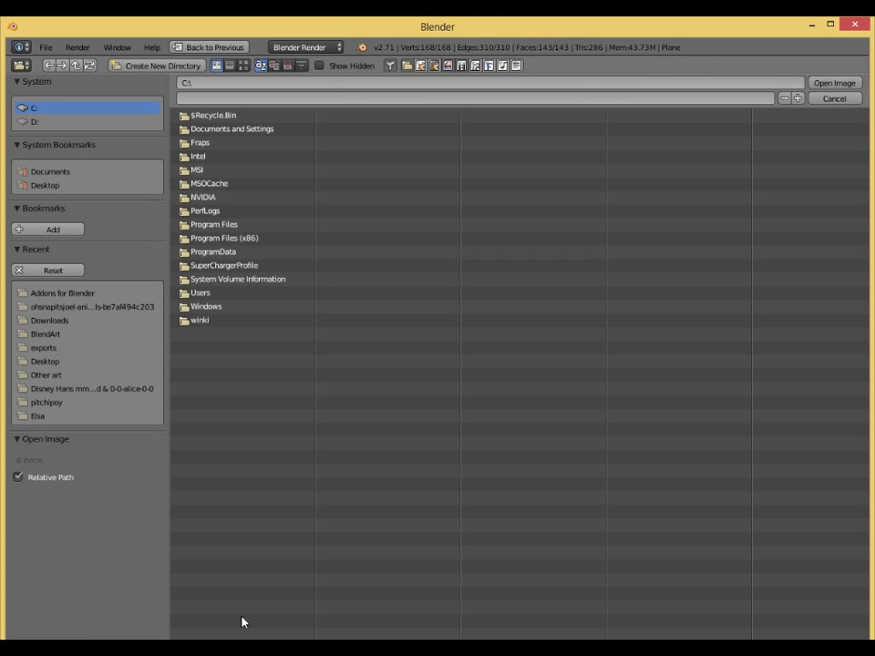
click(54, 188)
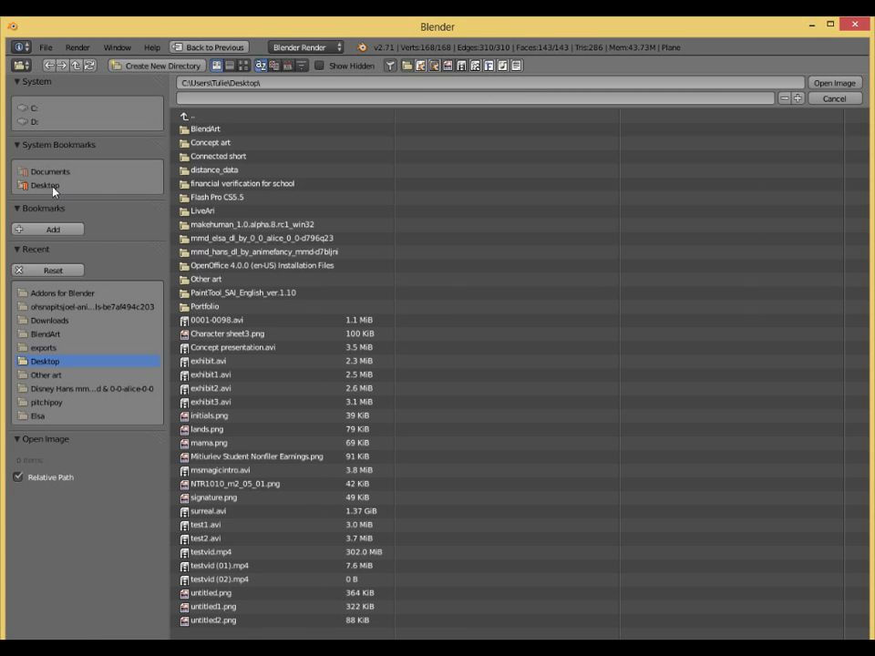
click(260, 487)
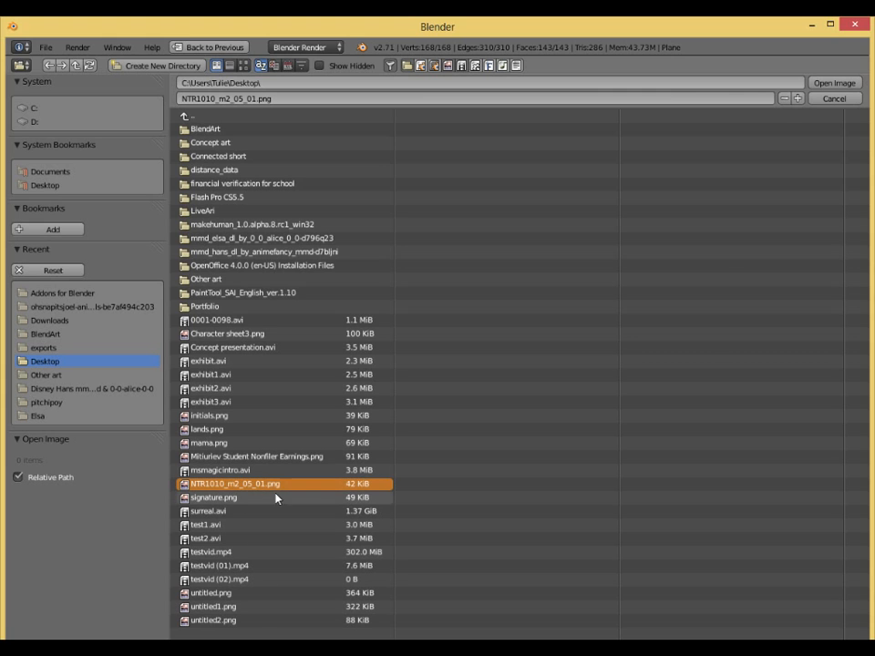
click(834, 83)
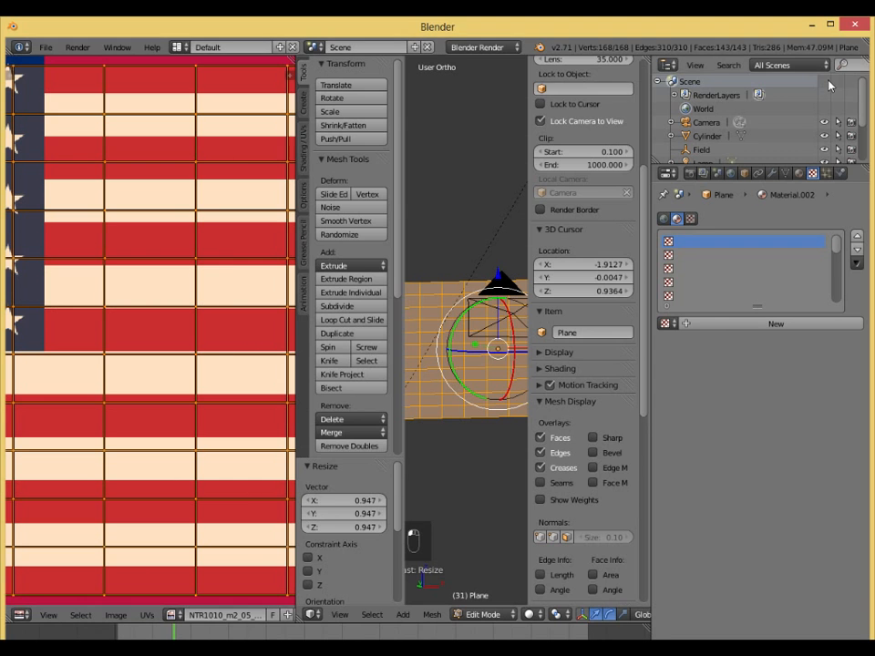
key(Home)
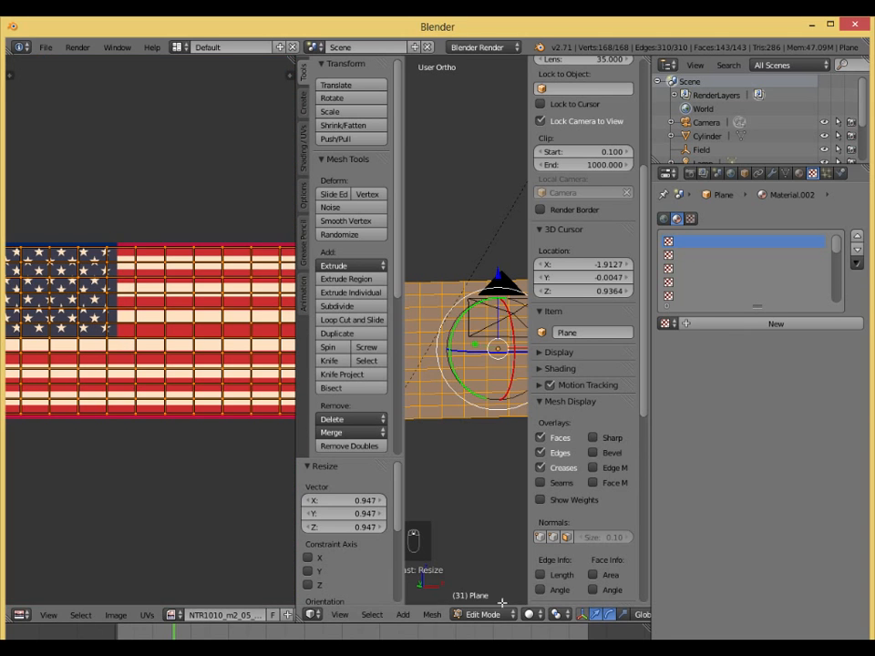
- Switch the 3D view's shading to Texture to show the image on the flag mesh
click(537, 618)
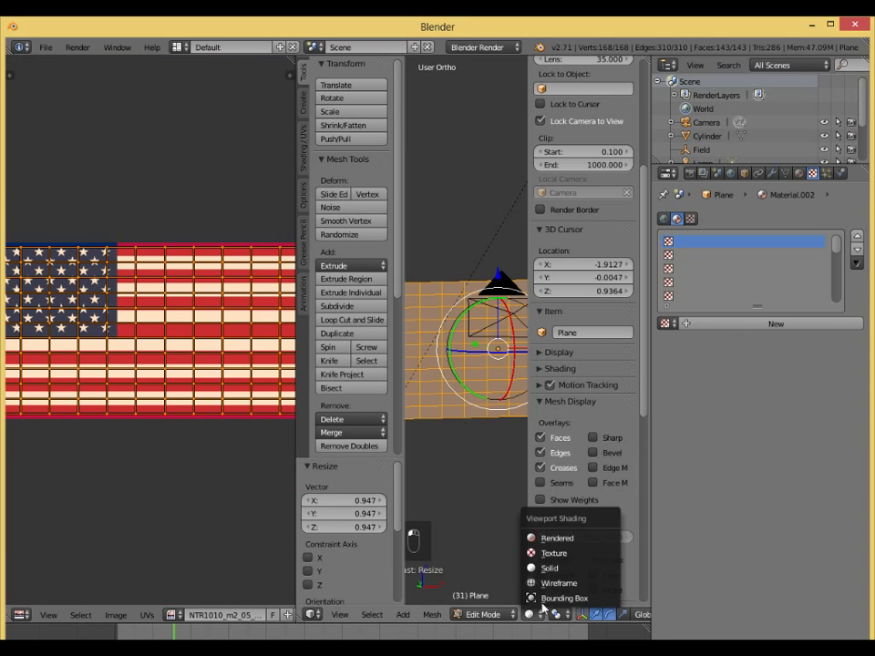
click(554, 553)
scroll(456, 398, down, 5)
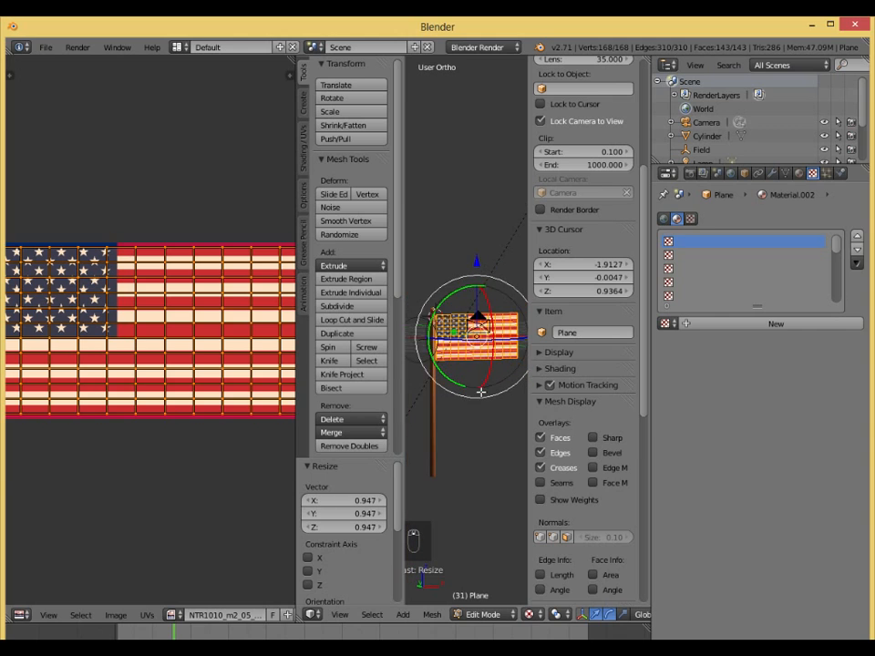
- Scale the flag's UV layout up uniformly to about 1.042 so it fills the flag image
scroll(173, 385, down, 2)
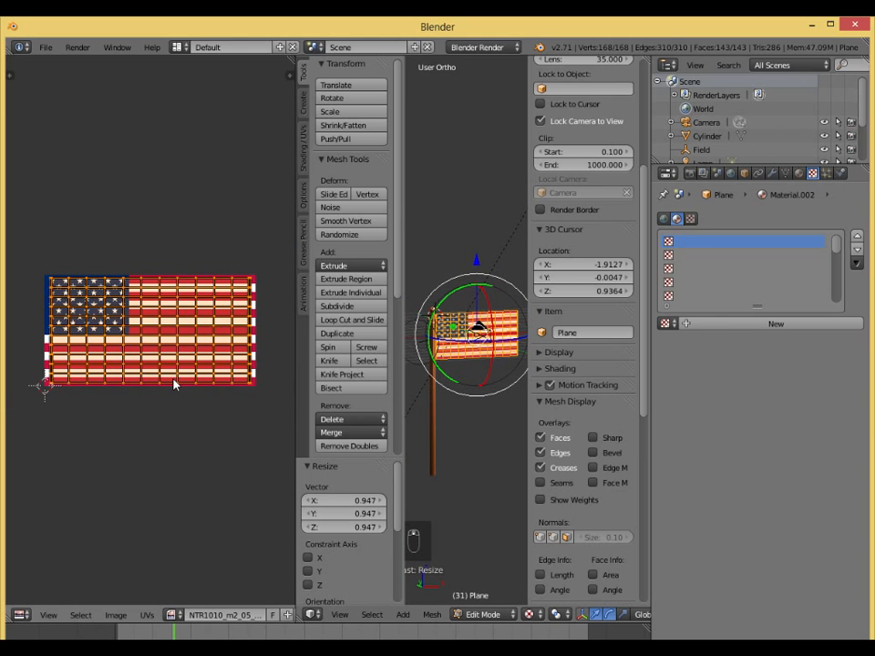
scroll(173, 385, up, 1)
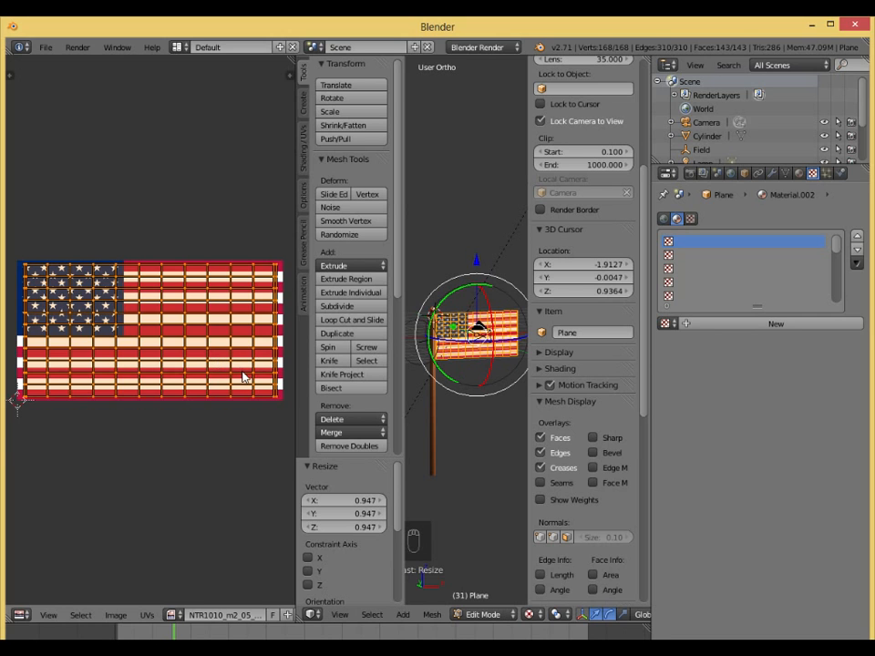
key(s)
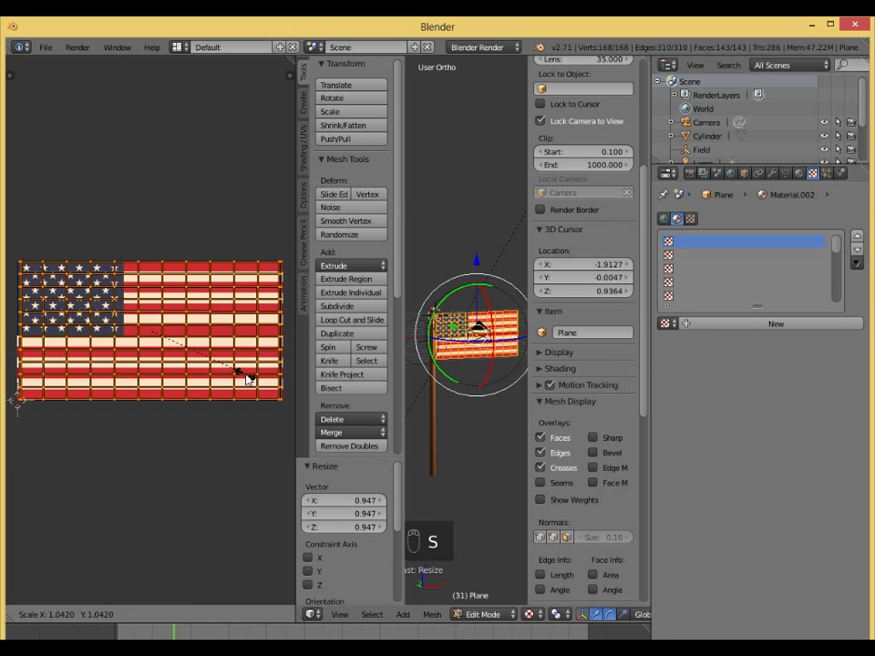
click(246, 378)
scroll(233, 381, up, 3)
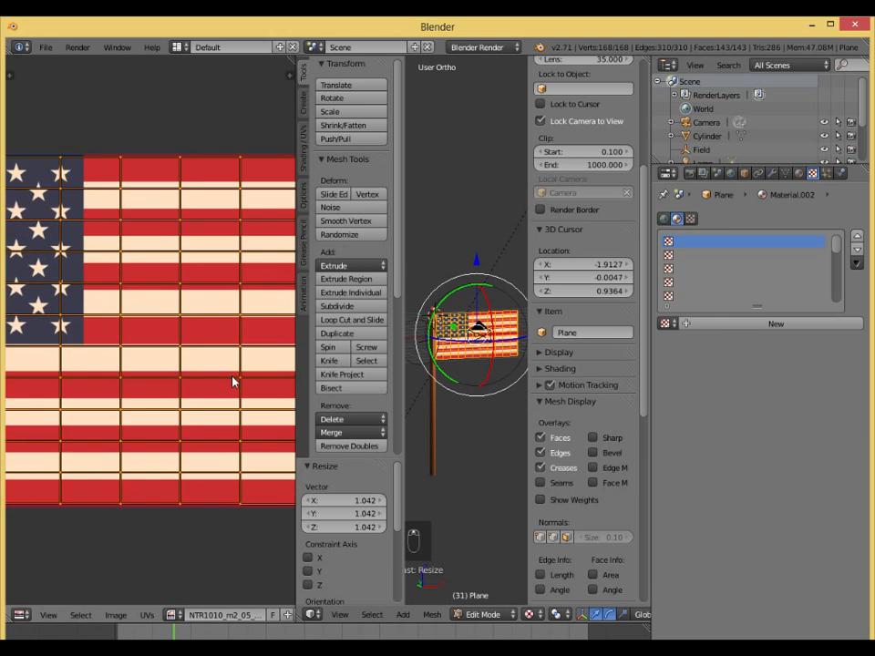
scroll(233, 383, down, 3)
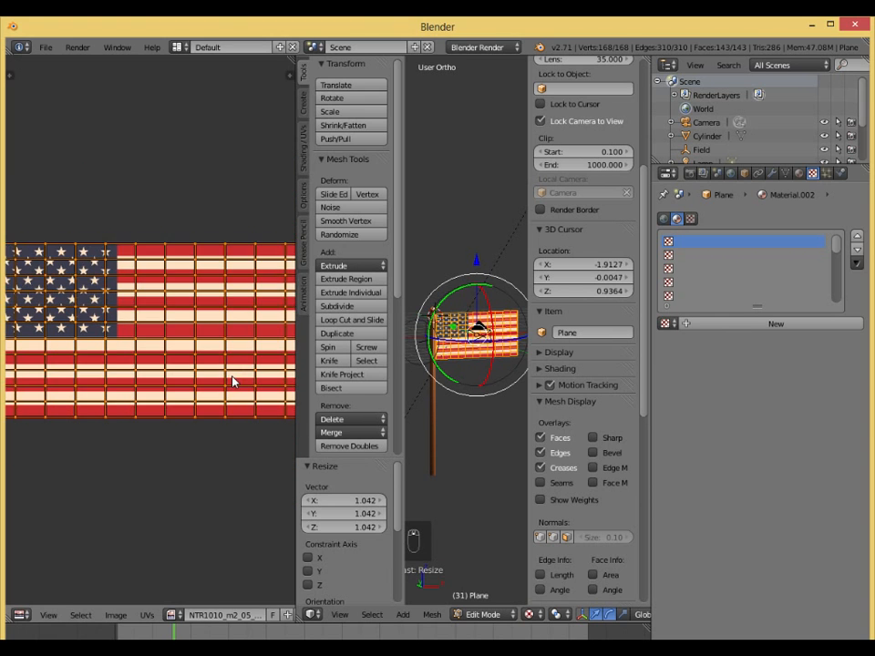
scroll(232, 383, up, 1)
- Return the flag to Object Mode and merge the UV/Image Editor area into the 3D view
key(Tab)
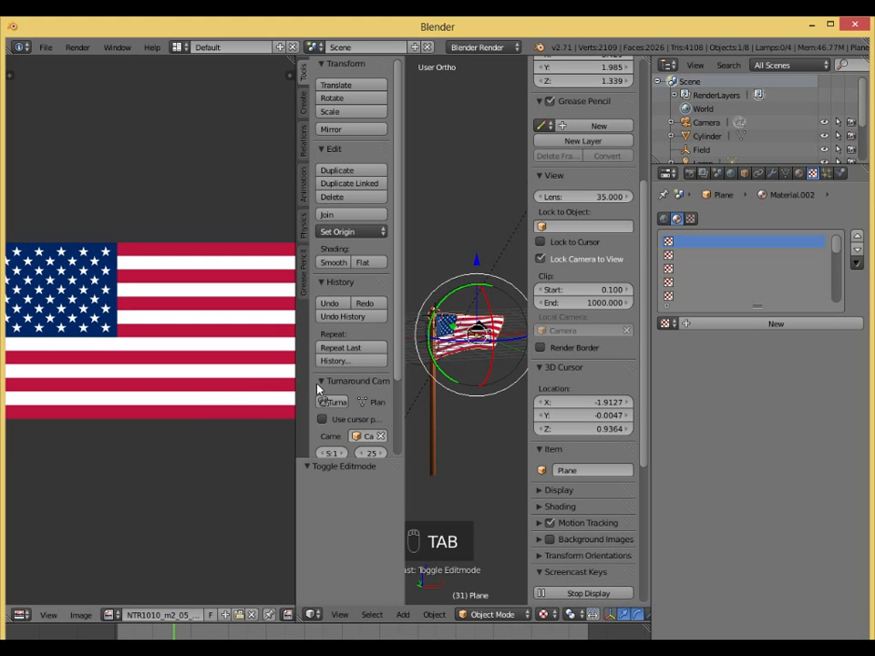
middle_drag(485, 402, 516, 393)
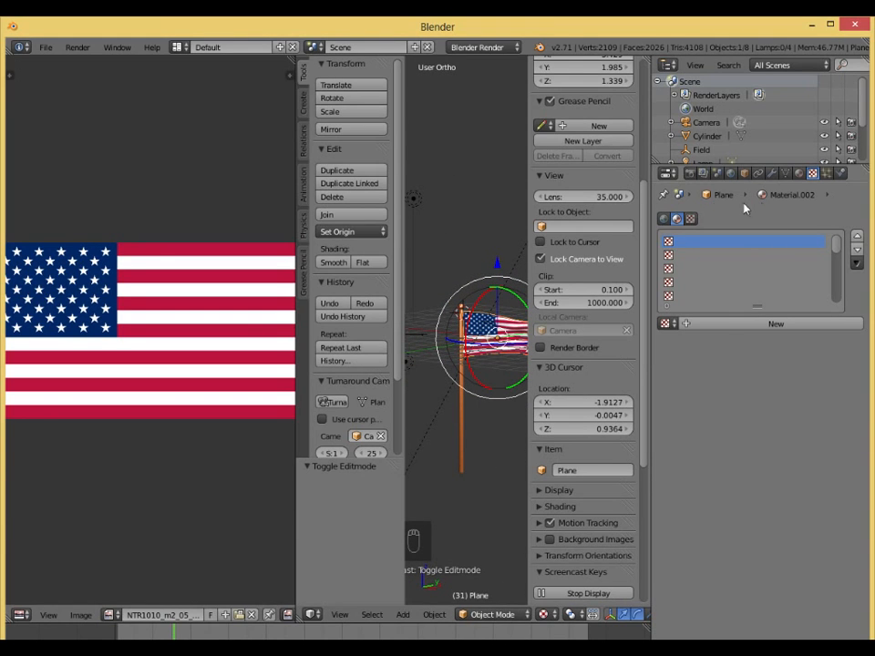
scroll(484, 365, up, 4)
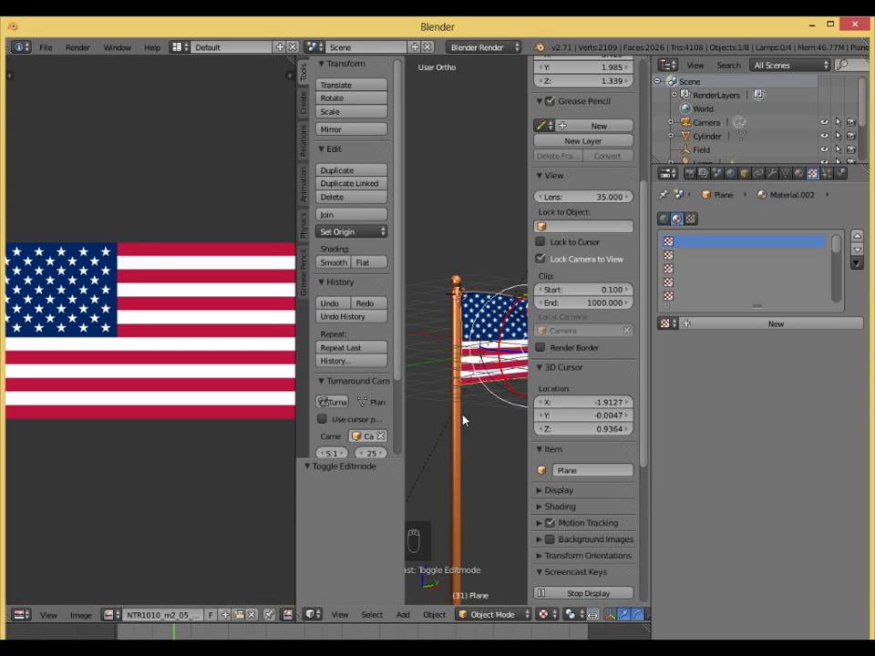
middle_drag(481, 353, 439, 359)
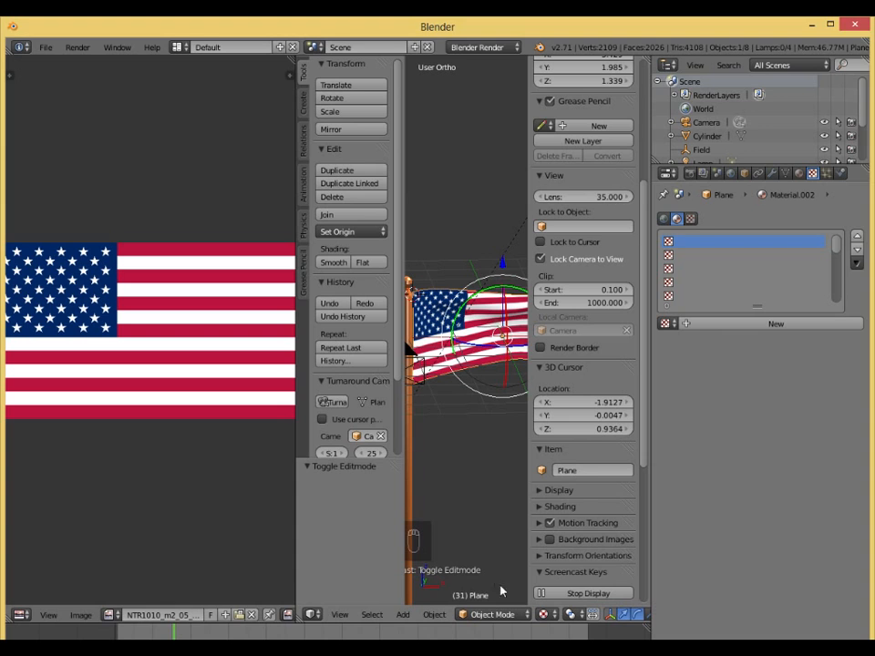
drag(298, 618, 177, 451)
middle_drag(297, 409, 320, 397)
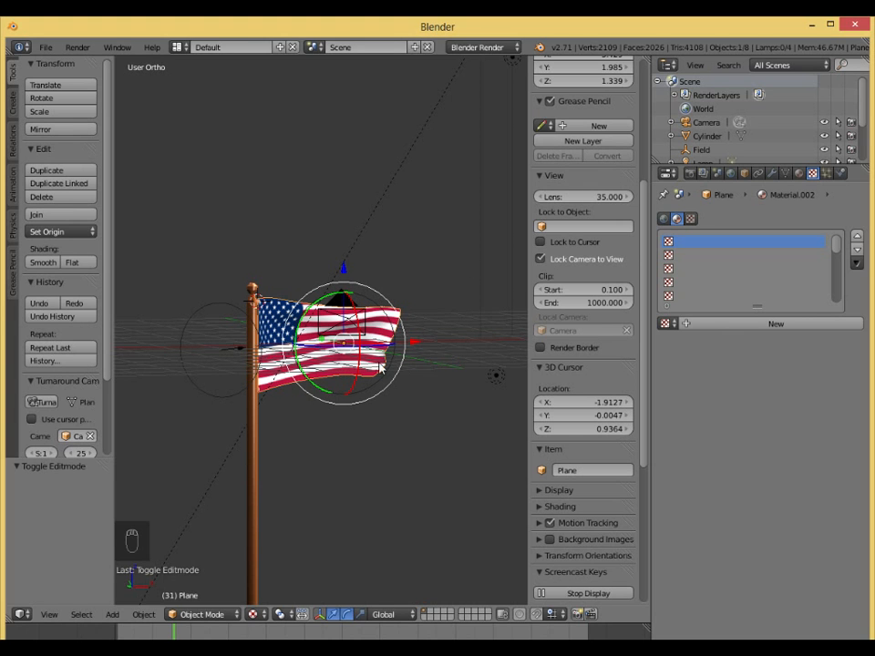
scroll(286, 373, up, 4)
middle_drag(288, 357, 286, 407)
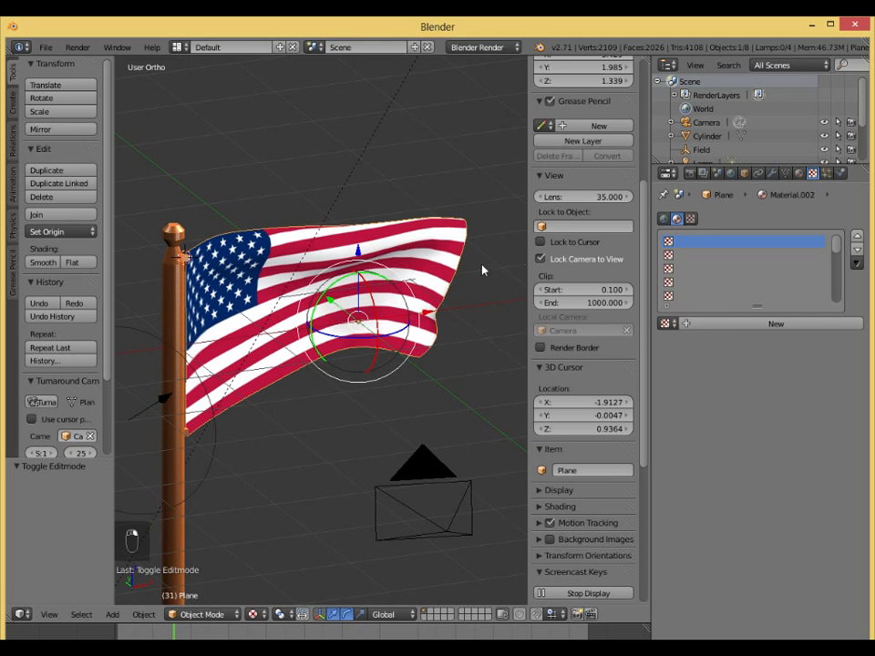
- Add a new Image or Movie texture to the flag's material, using the loaded image NTR1010_m2_05_01.png
click(798, 173)
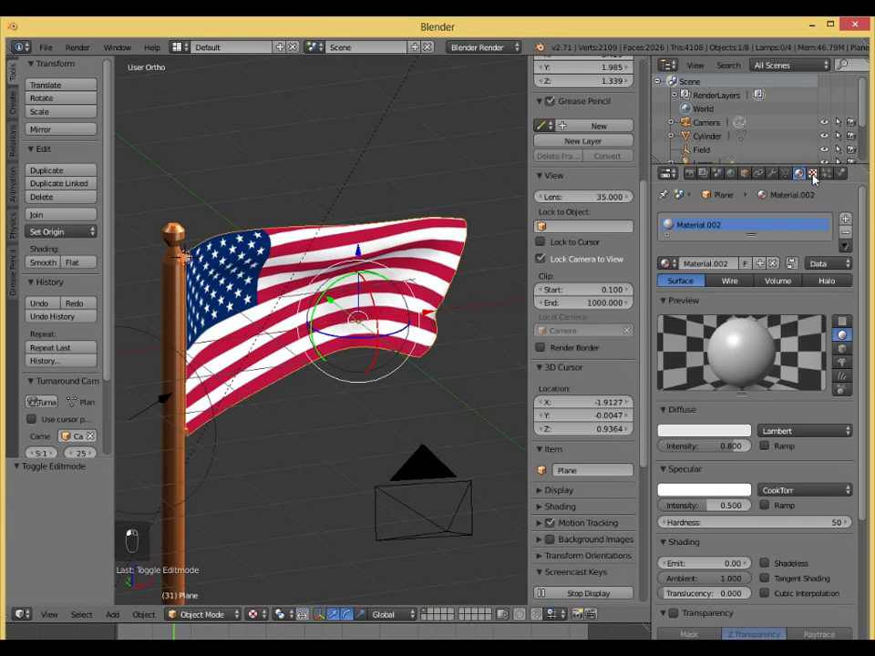
click(812, 174)
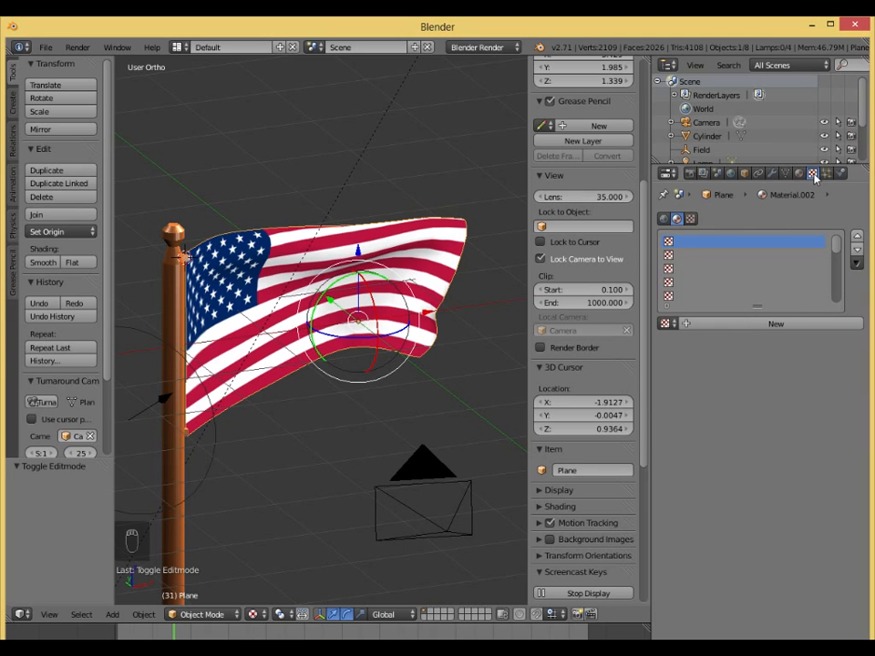
click(766, 325)
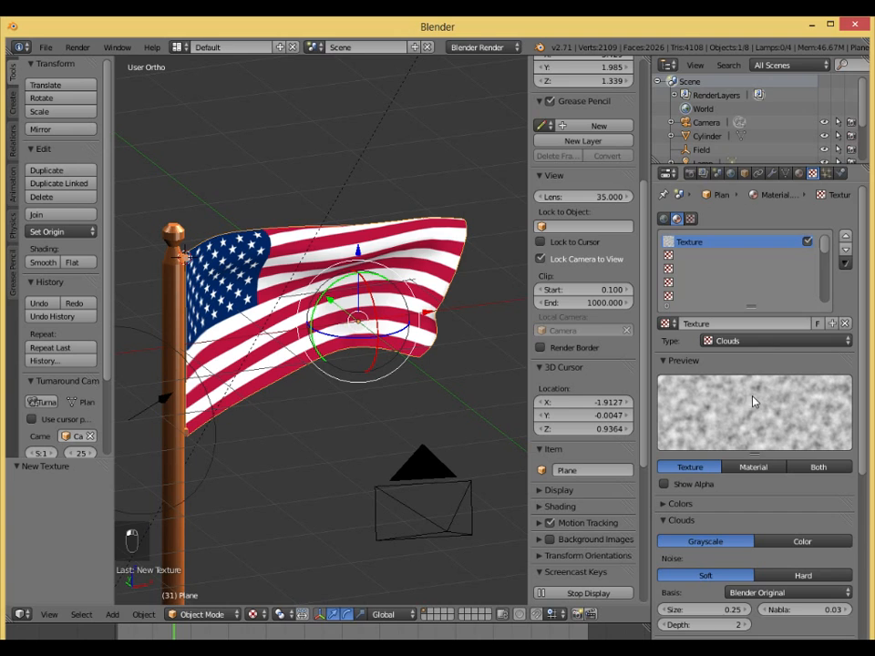
click(767, 343)
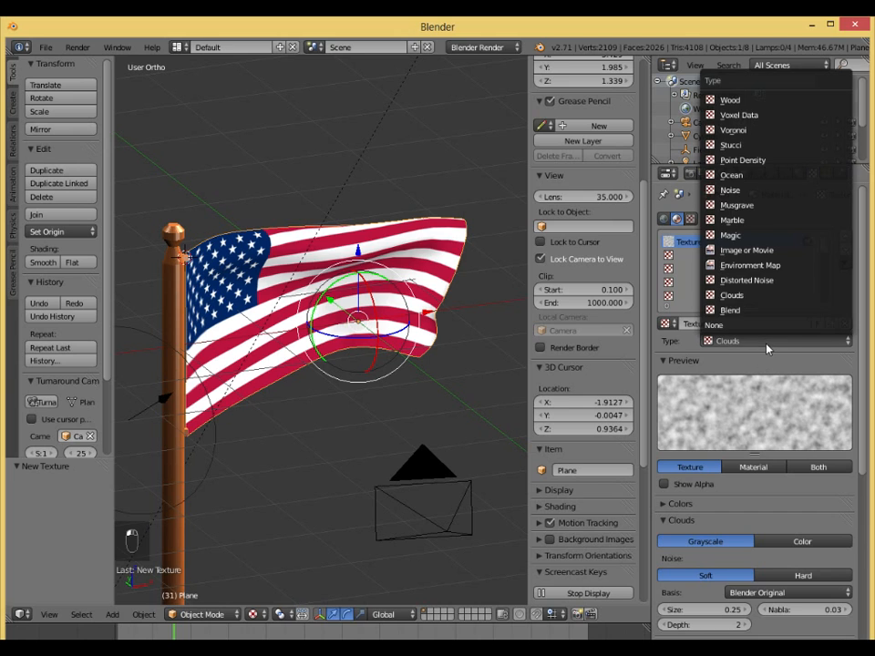
click(748, 249)
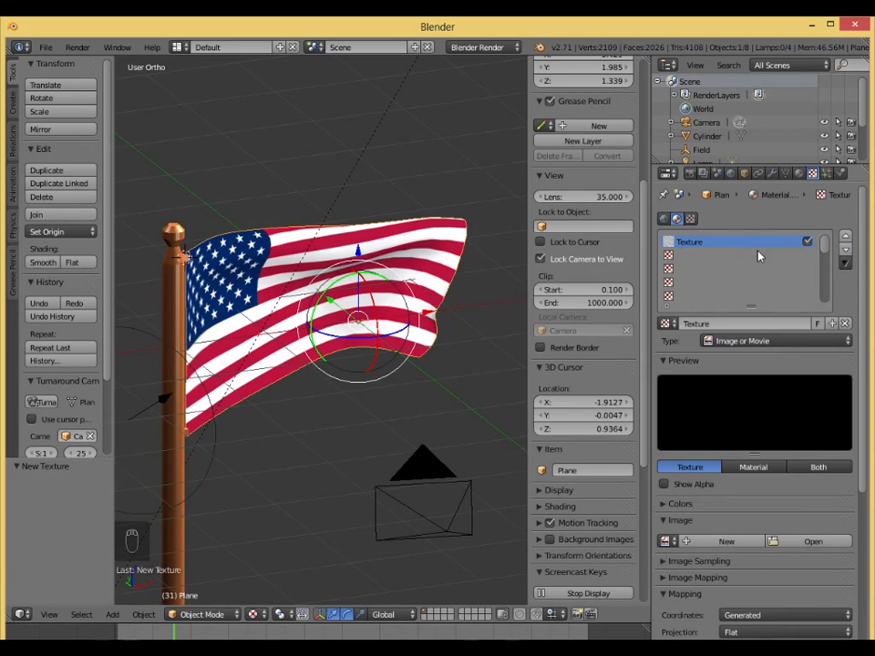
click(675, 543)
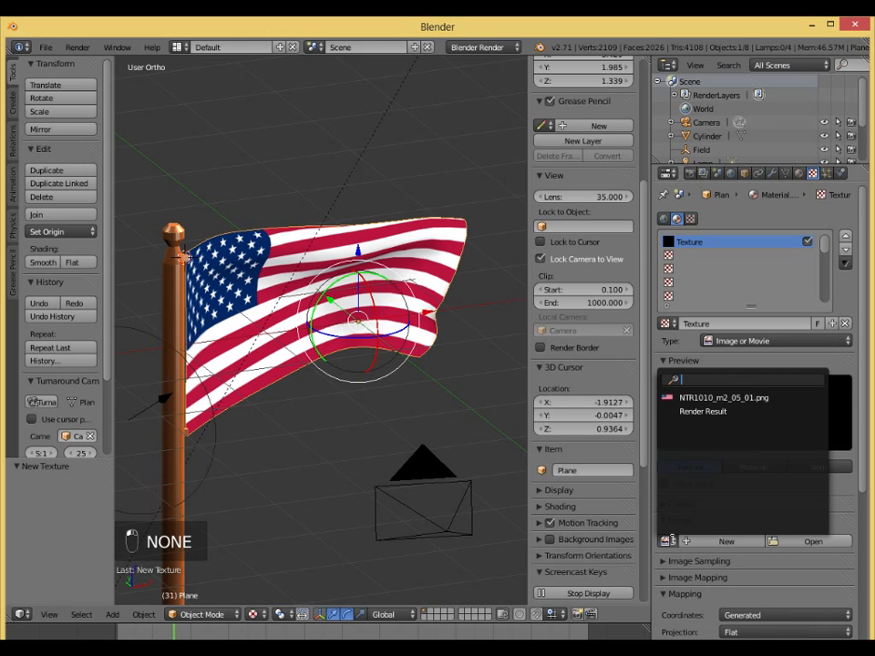
click(696, 398)
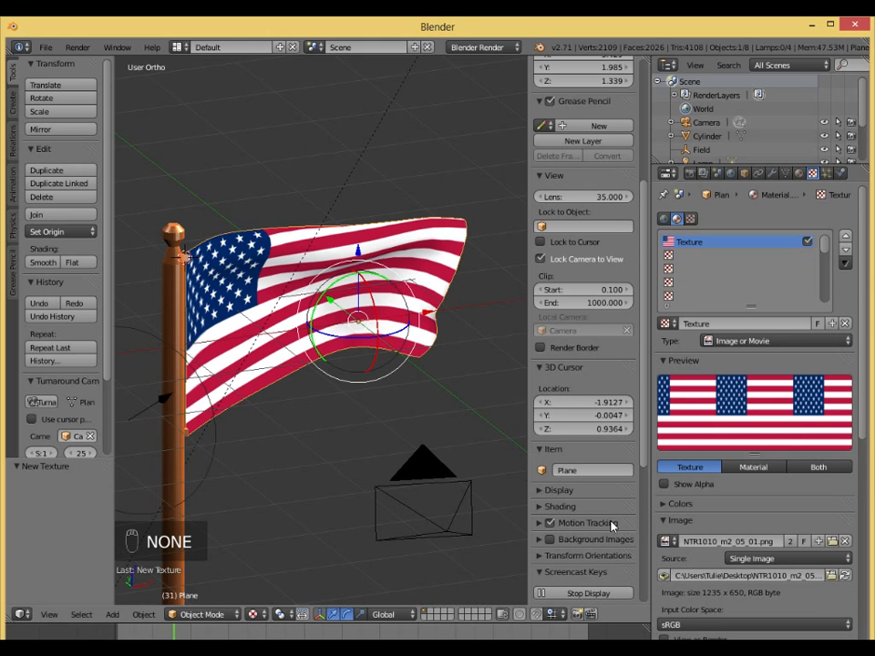
- Set the flag texture's mapping coordinates to UV
scroll(787, 591, down, 5)
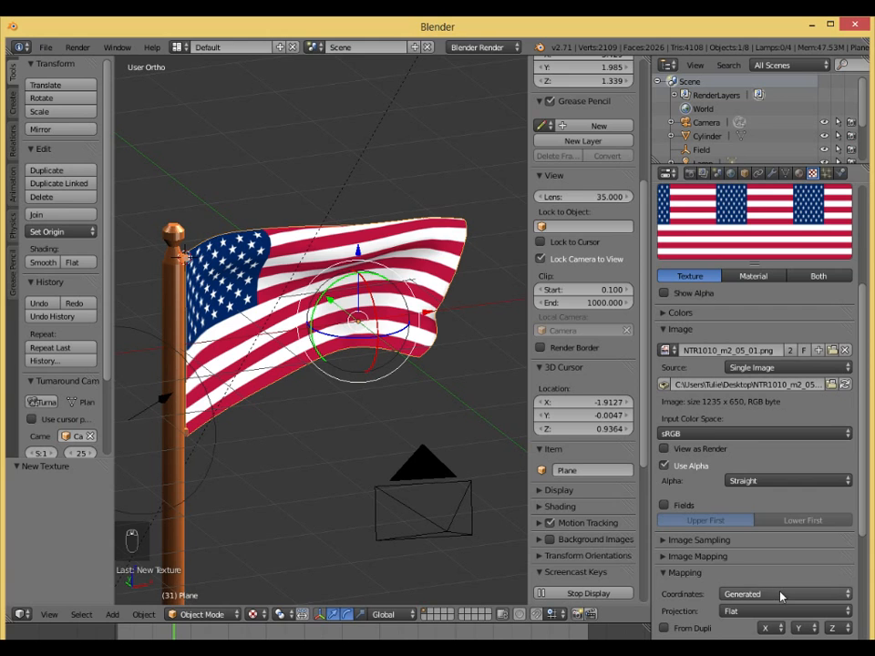
click(781, 597)
click(739, 534)
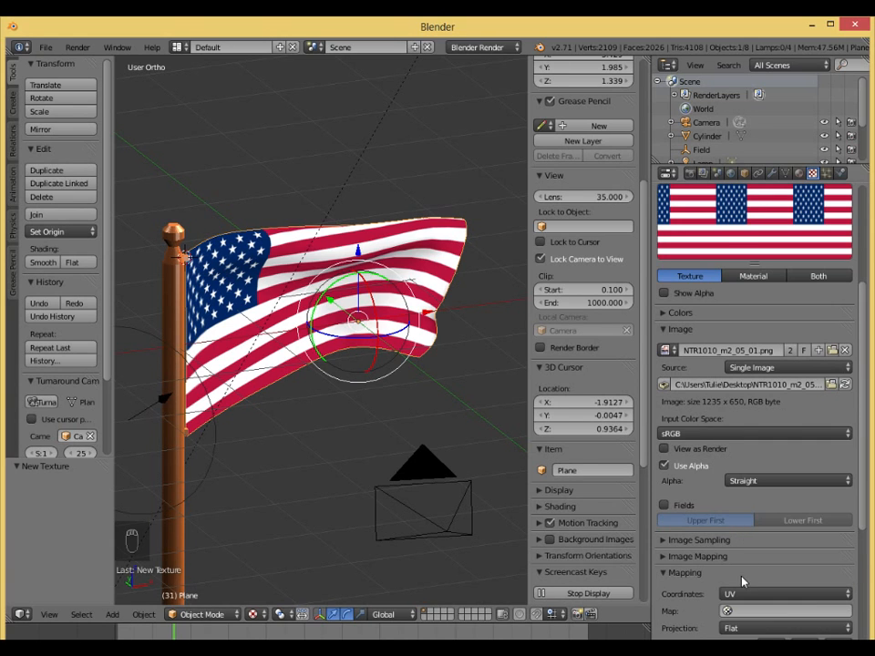
scroll(687, 494, down, 3)
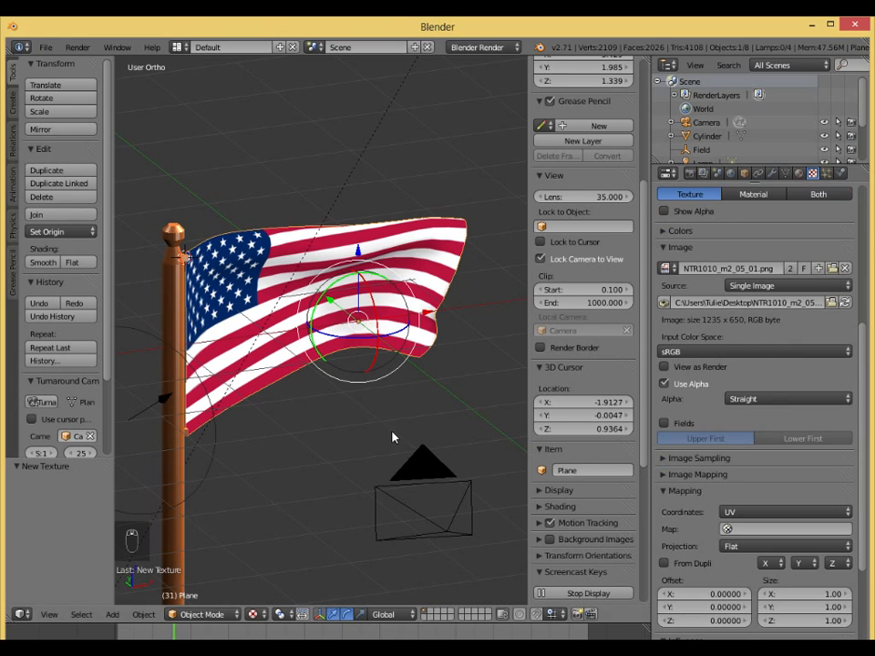
- Render the current frame to check the flag texture, and return to the 3D view
middle_drag(393, 437, 478, 469)
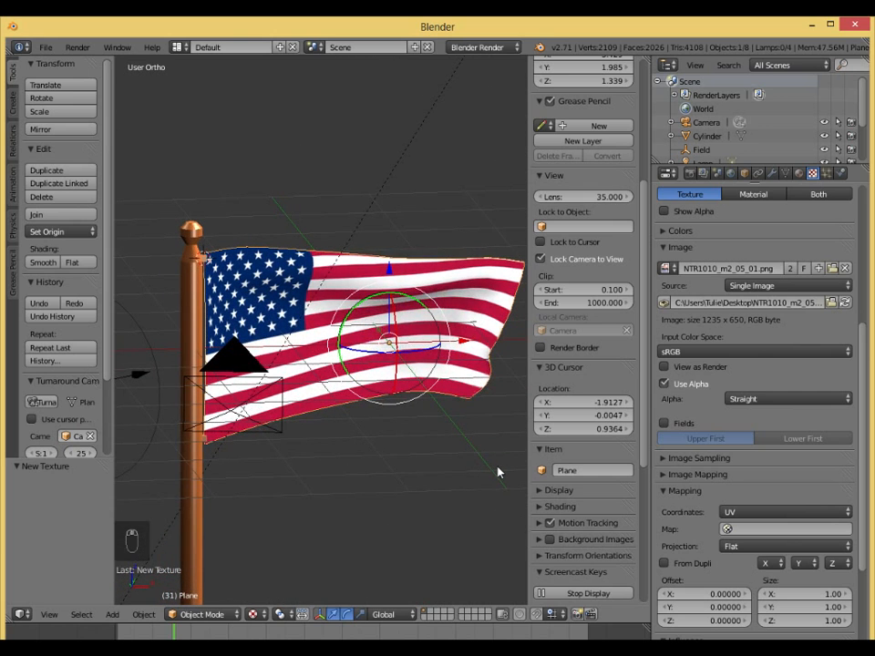
key(F12)
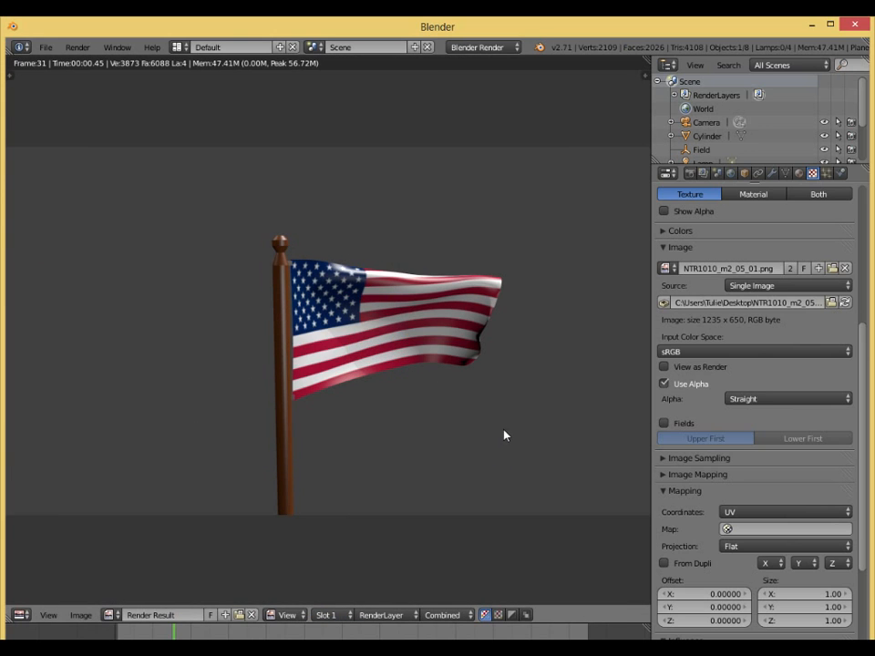
key(Escape)
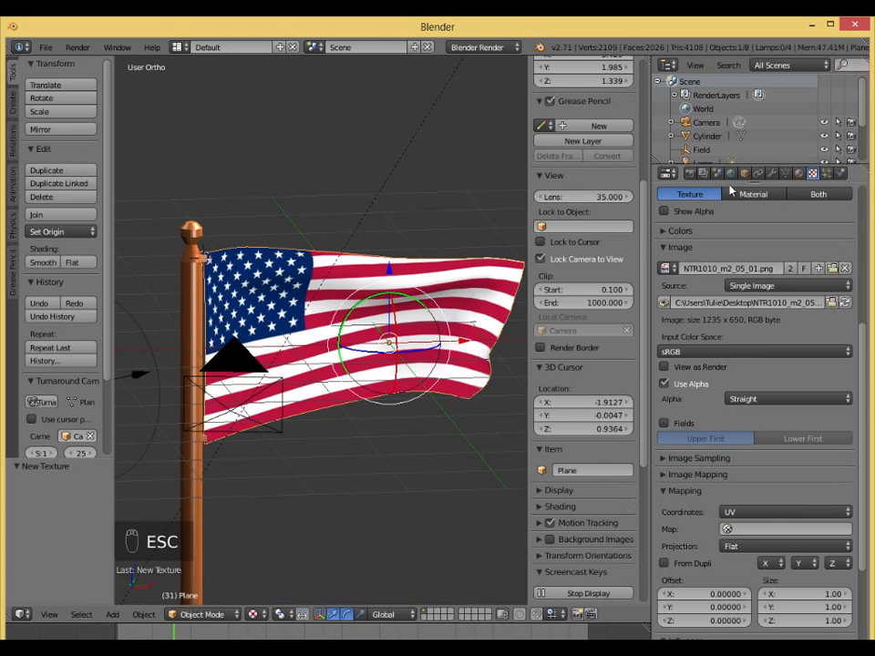
- Set the flag material's specular intensity to 0 and render a test image
click(802, 175)
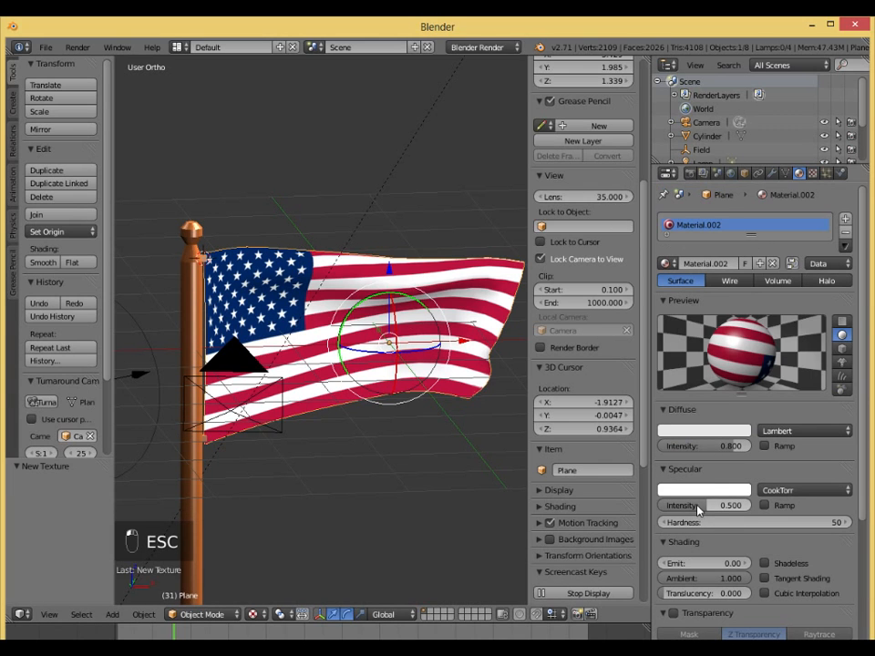
drag(699, 506, 643, 505)
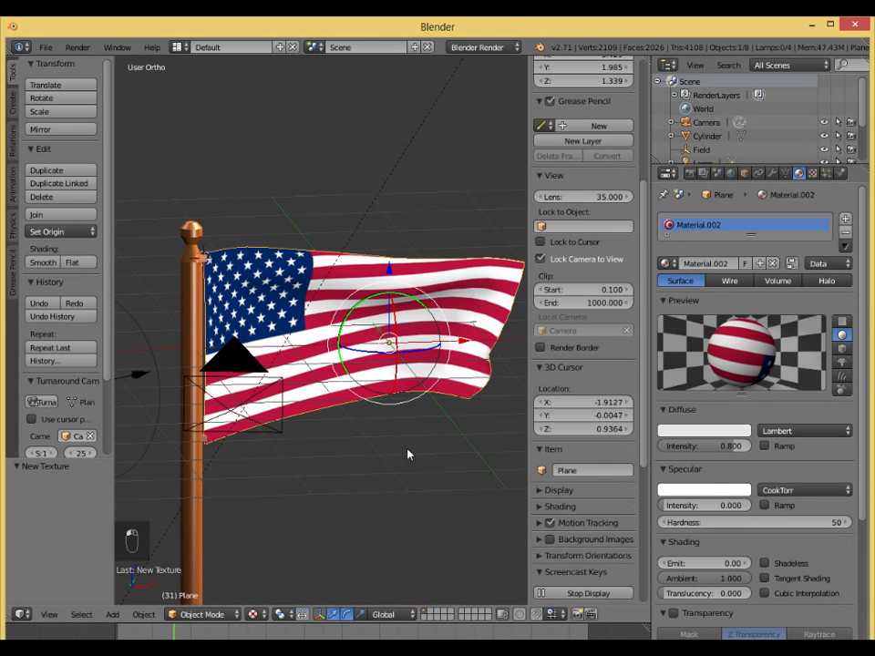
key(F12)
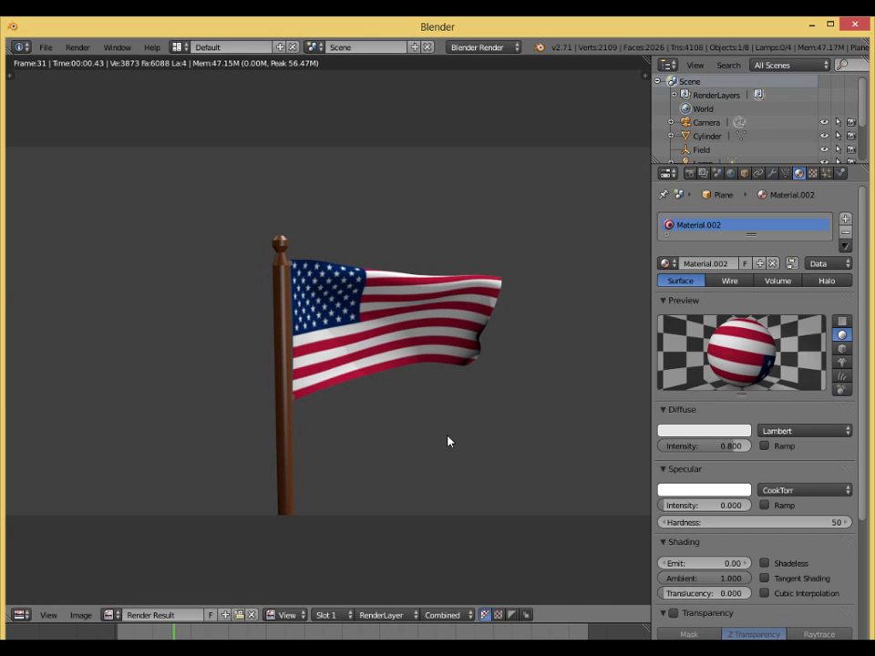
key(Escape)
- Play the cloth animation from frame 1 and examine the textured flag's motion
click(117, 633)
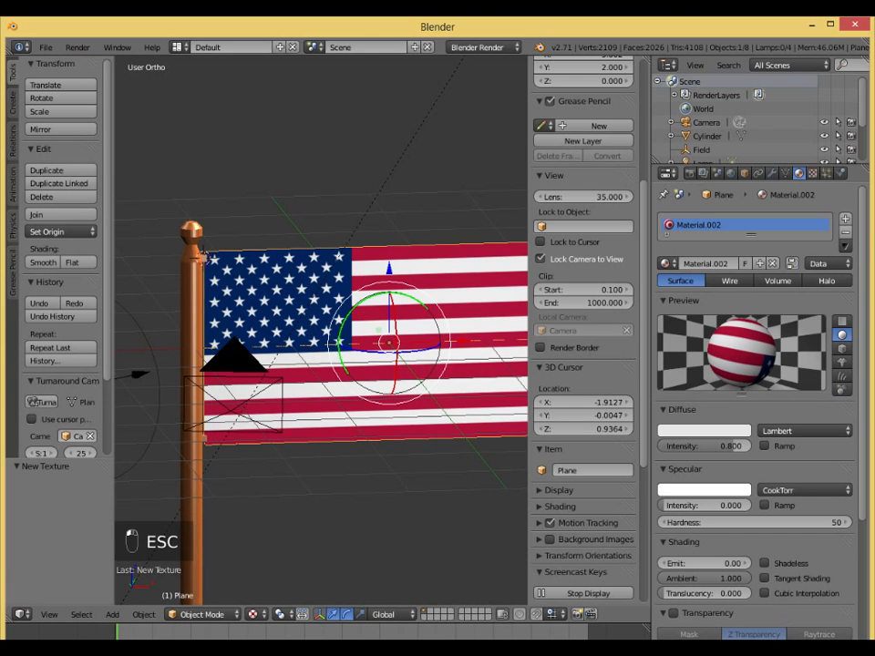
key(alt+a)
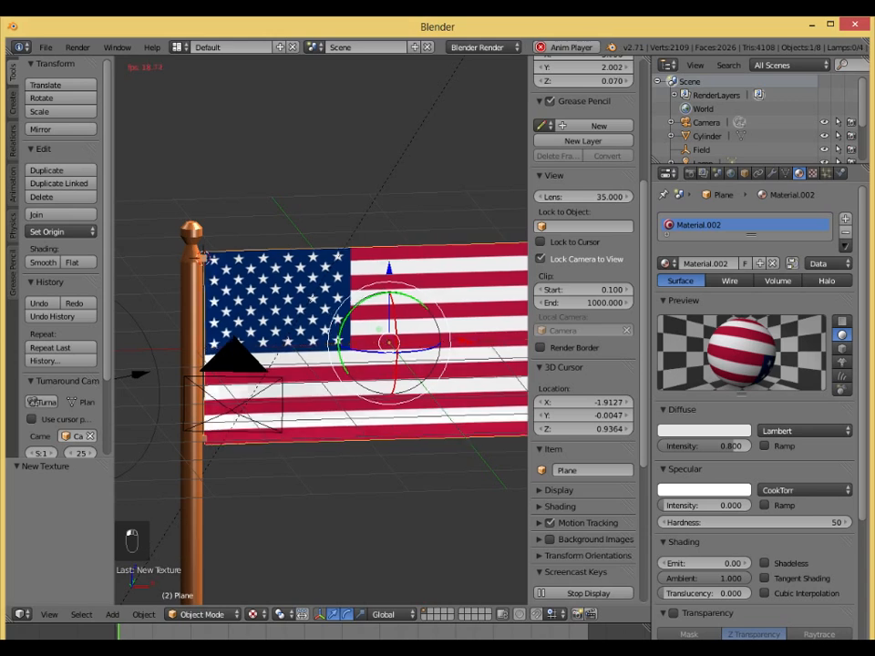
scroll(420, 507, down, 3)
mouse_move(416, 498)
middle_down()
mouse_move(294, 486)
mouse_move(422, 490)
middle_up()
scroll(384, 488, up, 3)
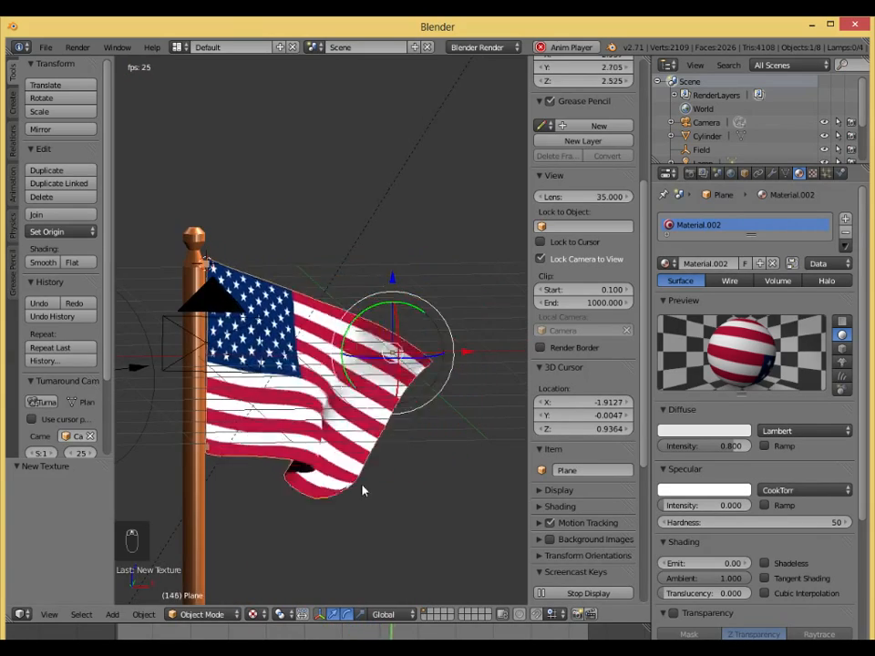
shift+middle_drag(361, 484, 400, 445)
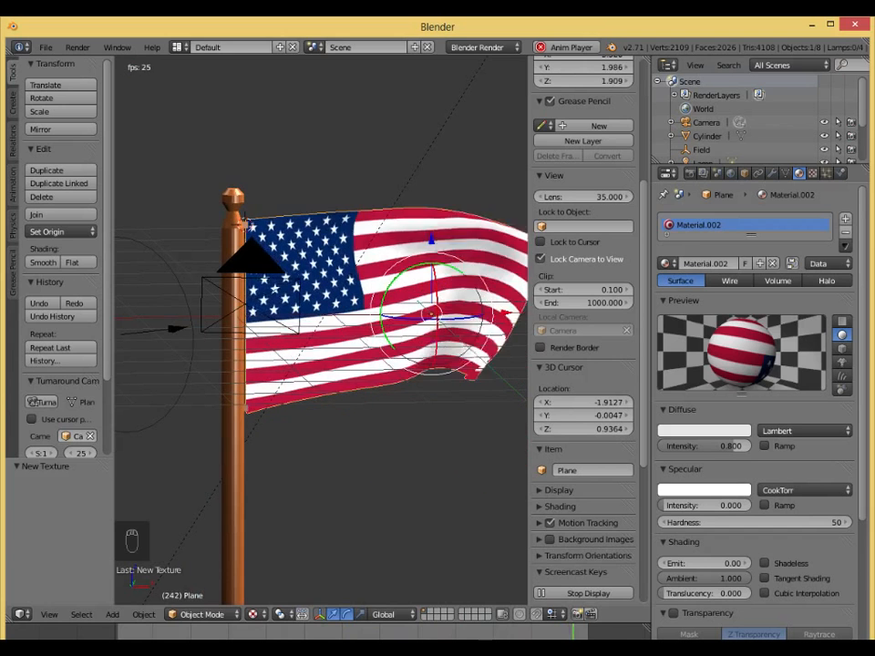
- Stop playback at frame 245, render that frame and examine the flag up close
click(489, 649)
key(F12)
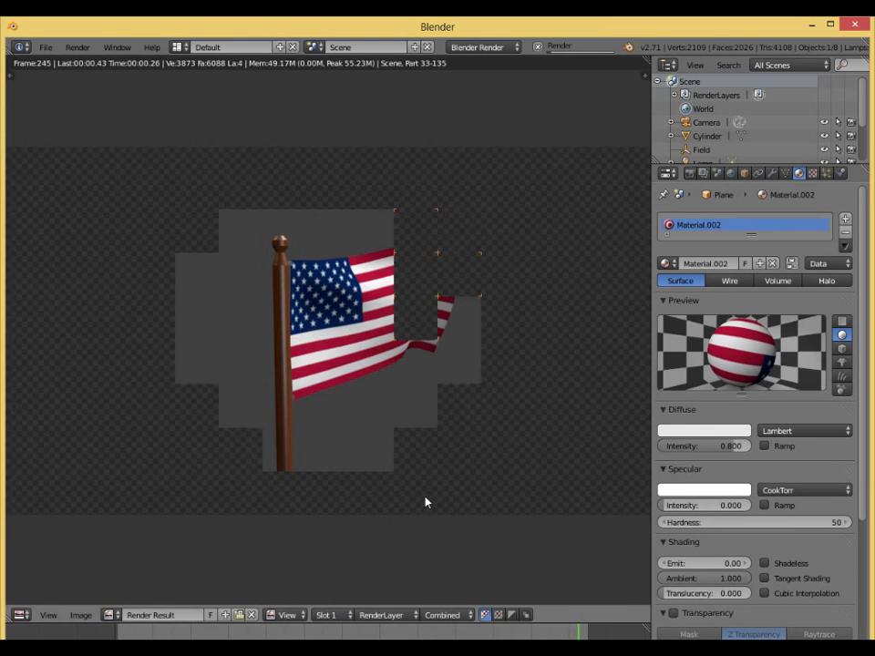
scroll(433, 472, up, 3)
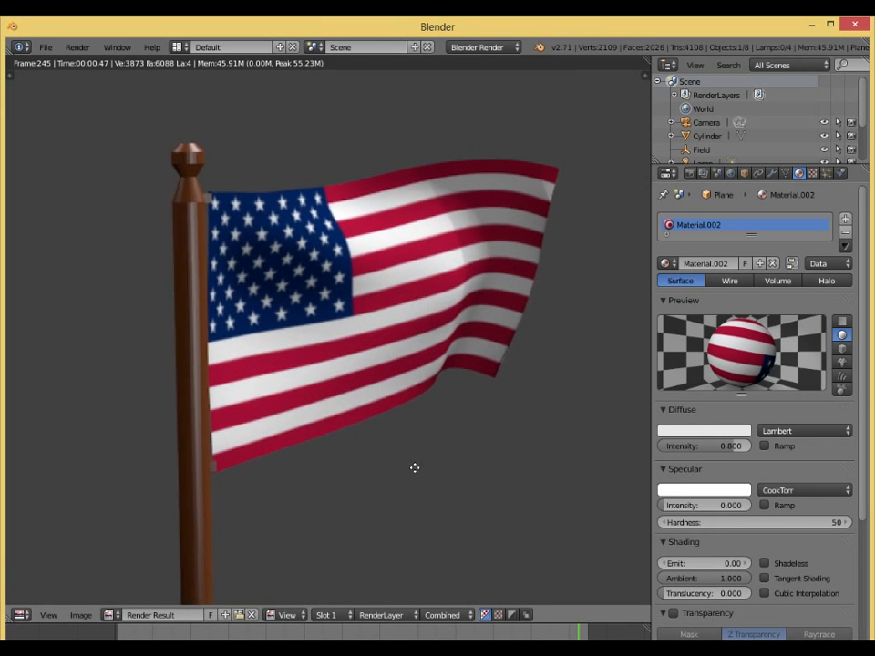
scroll(435, 469, down, 1)
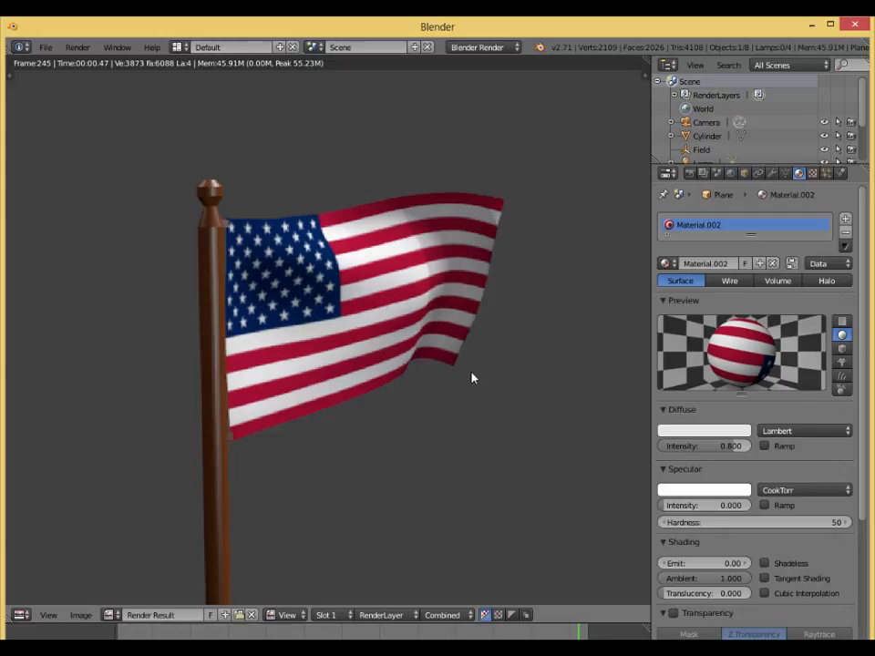
scroll(472, 377, down, 1)
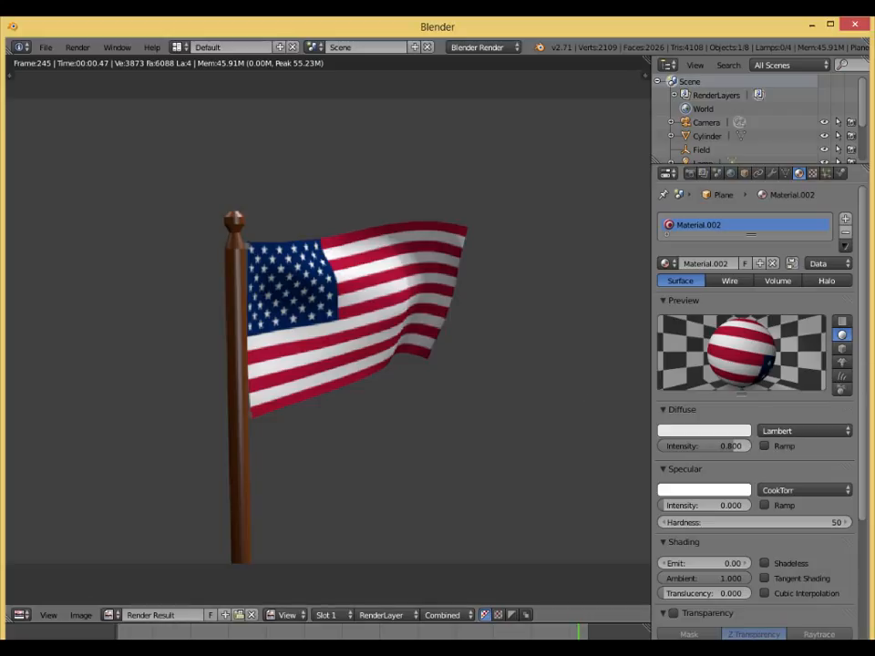
click(420, 27)
click(265, 652)
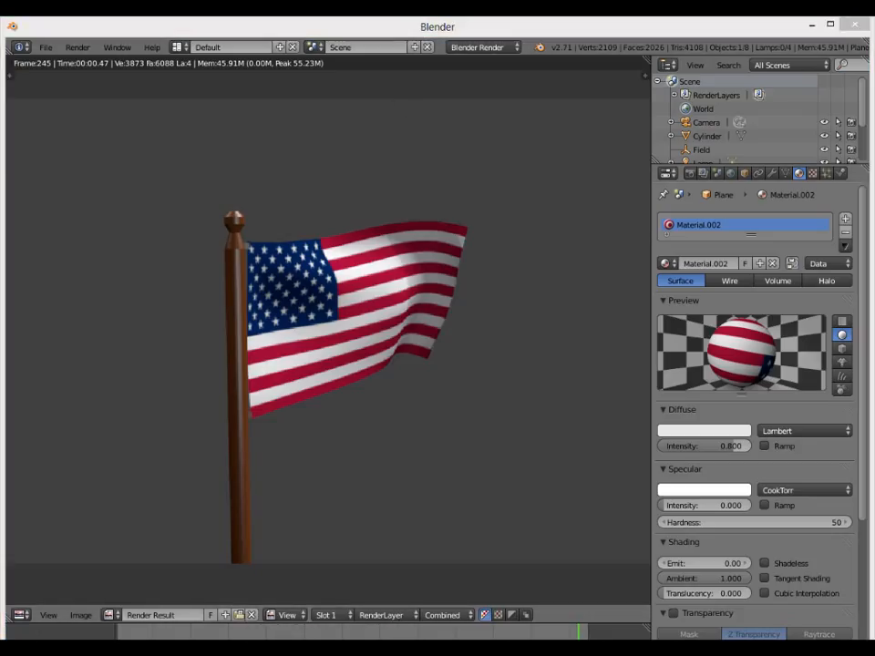